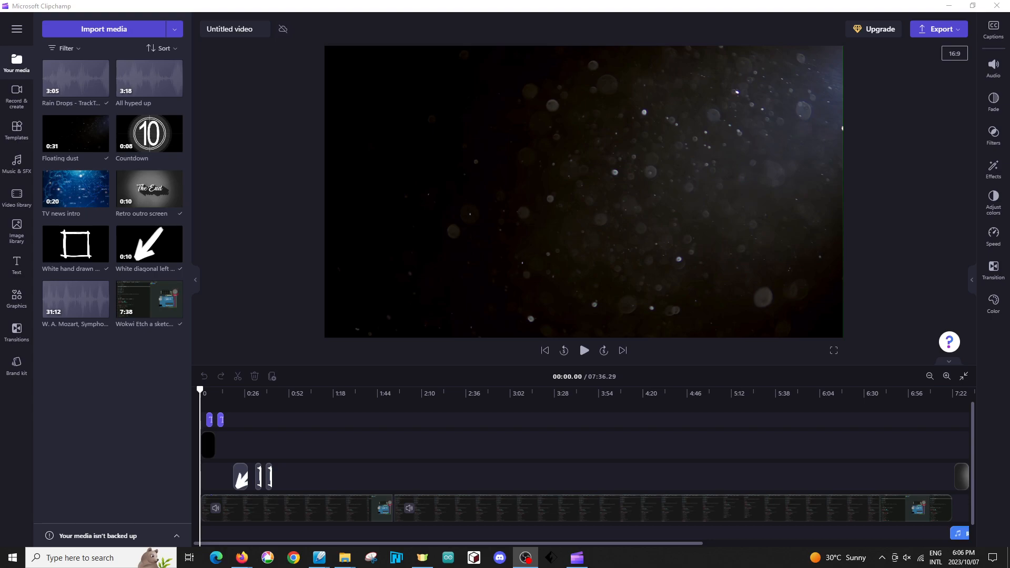
pyautogui.click(789, 290)
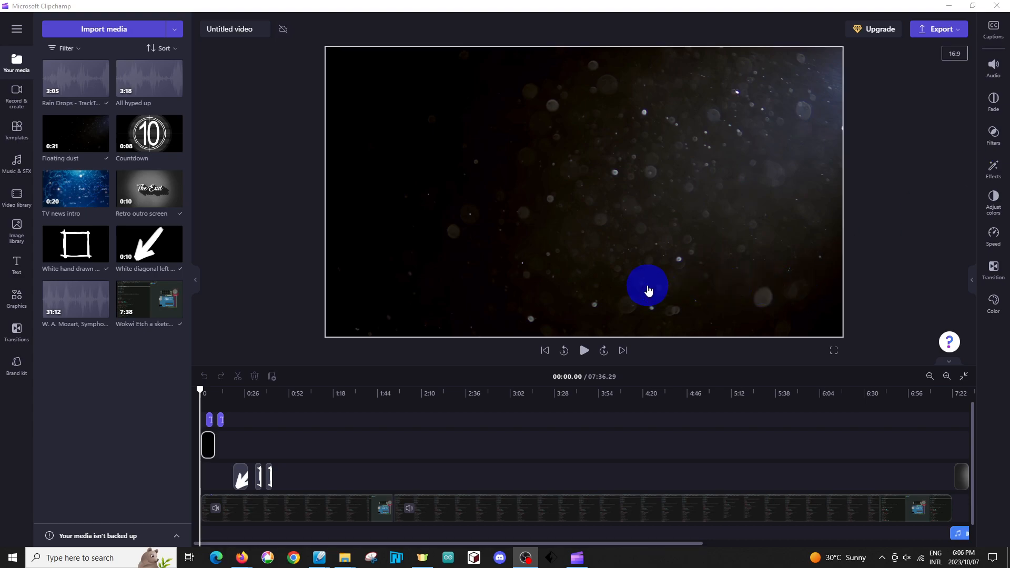
pyautogui.click(260, 250)
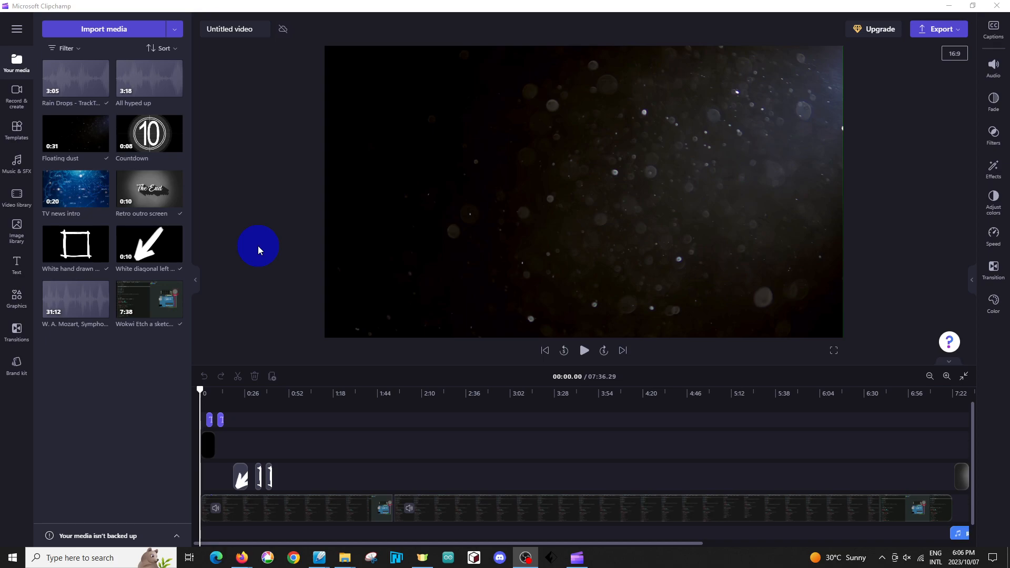
# Step: Open the file picker for importing media and dismiss it without choosing a file
pyautogui.moveTo(88, 108)
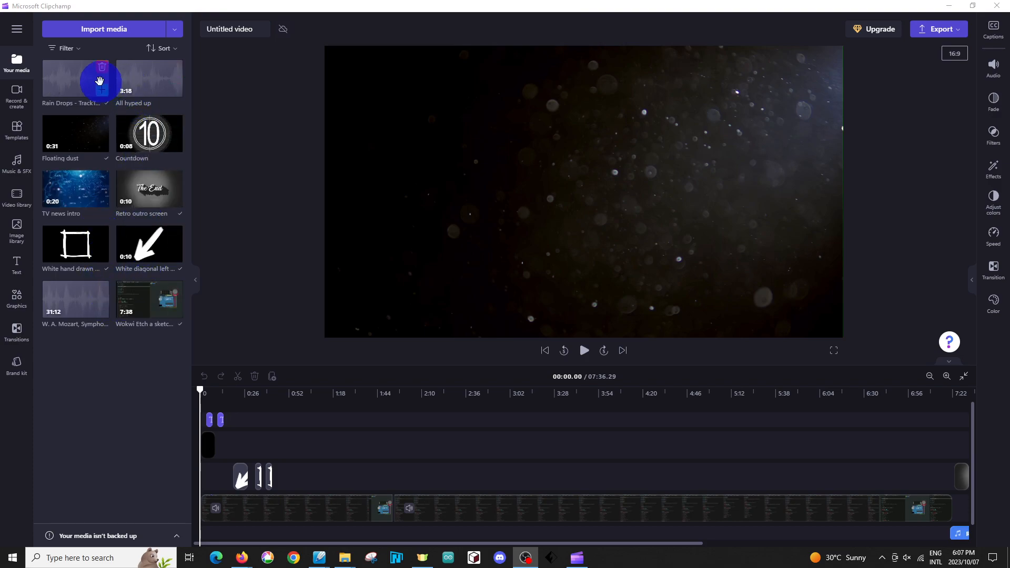
pyautogui.click(100, 37)
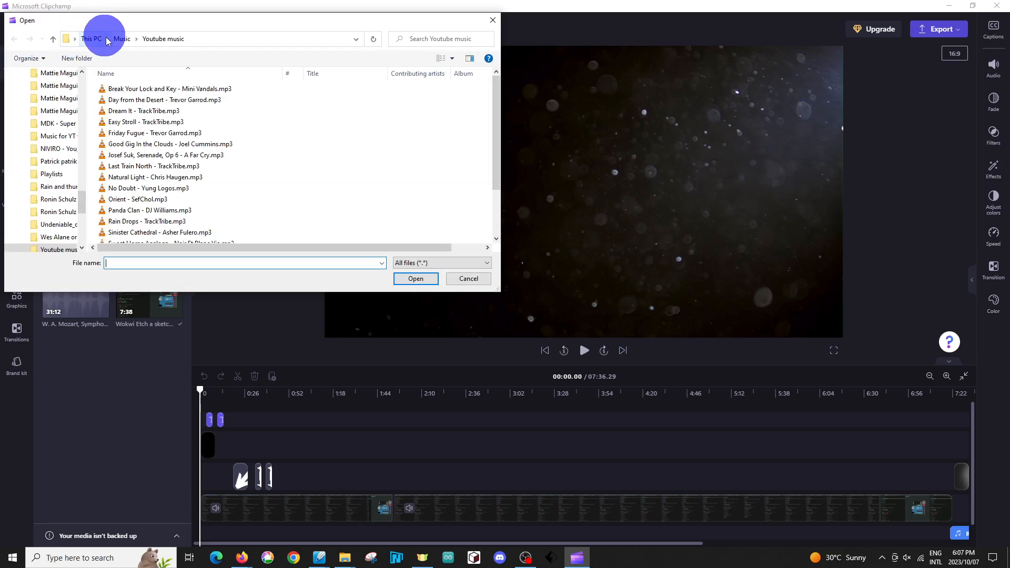
pyautogui.click(464, 277)
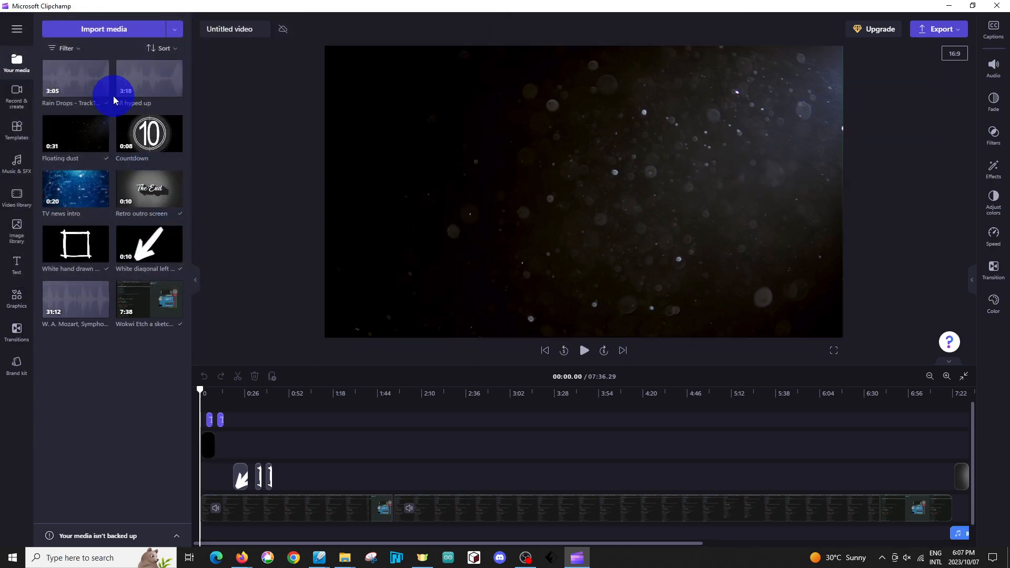
# Step: Select the first and second Wokwi Etch a sketch clips on the timeline in turn to see where they meet
pyautogui.moveTo(131, 130)
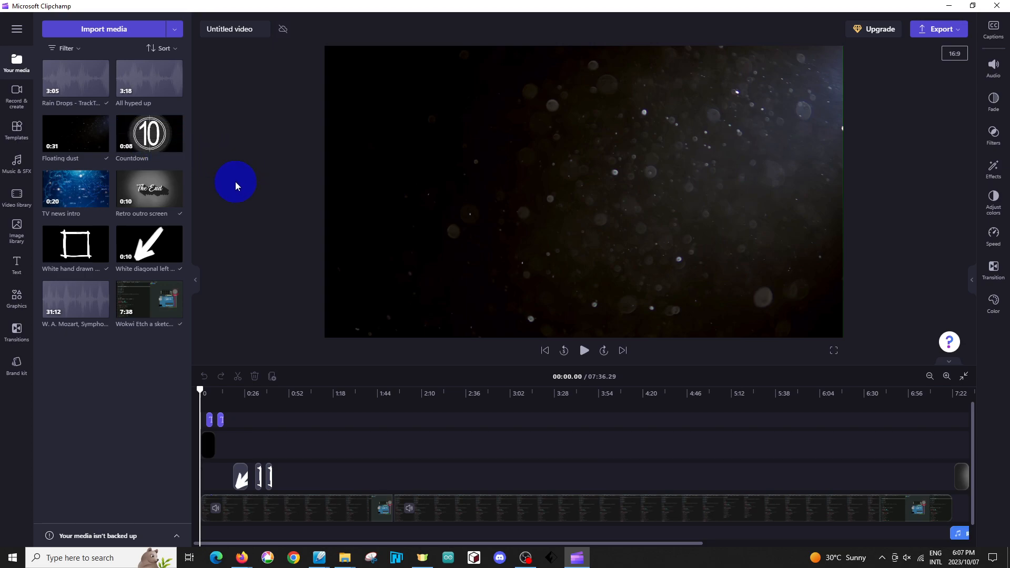
pyautogui.moveTo(173, 296)
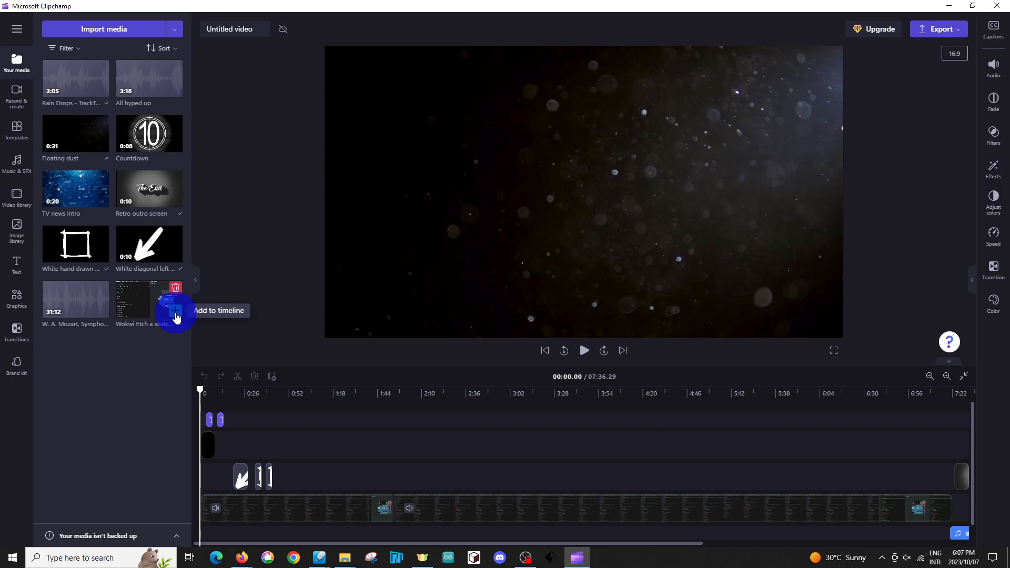
pyautogui.click(289, 517)
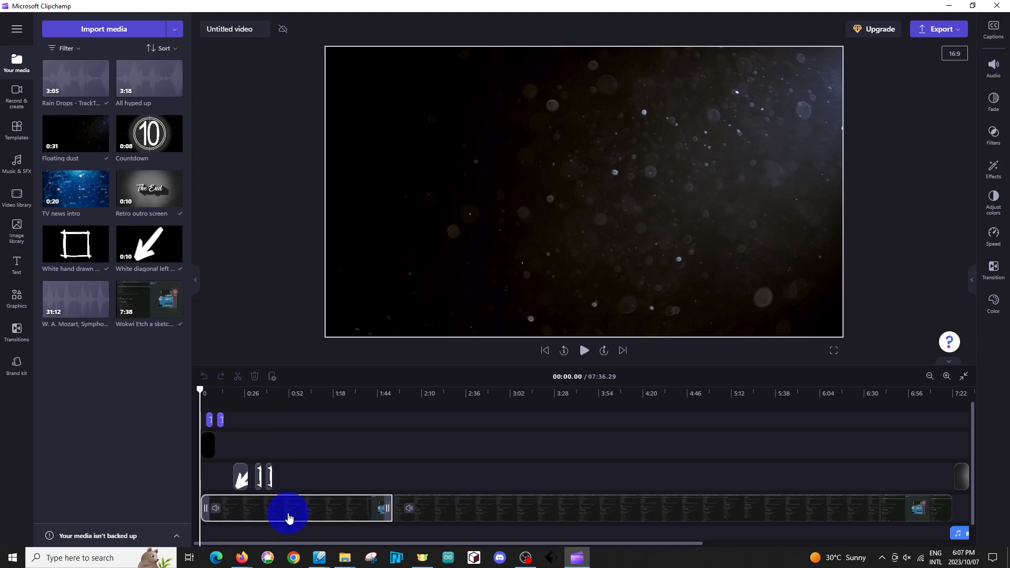
pyautogui.click(311, 516)
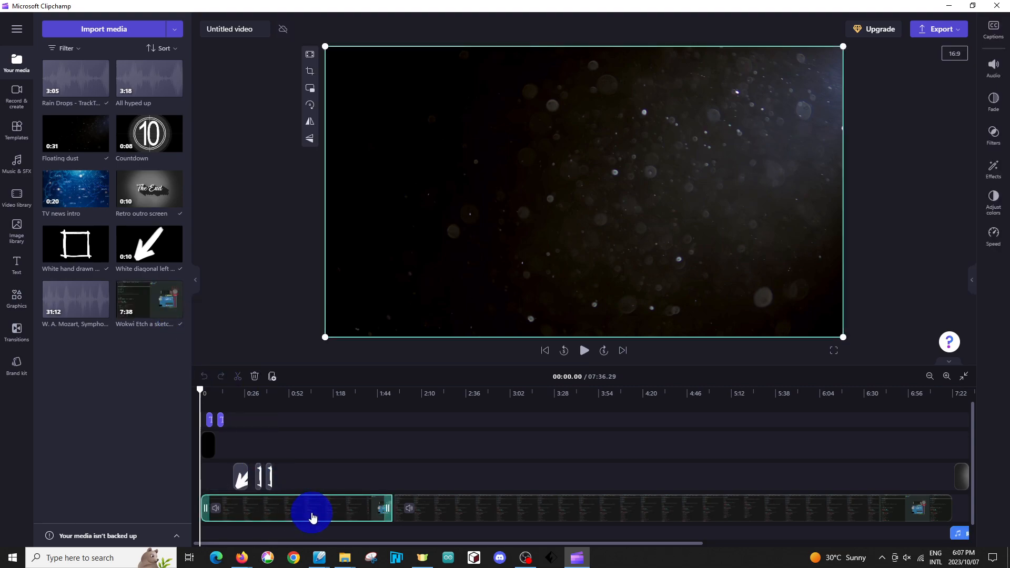
pyautogui.click(440, 516)
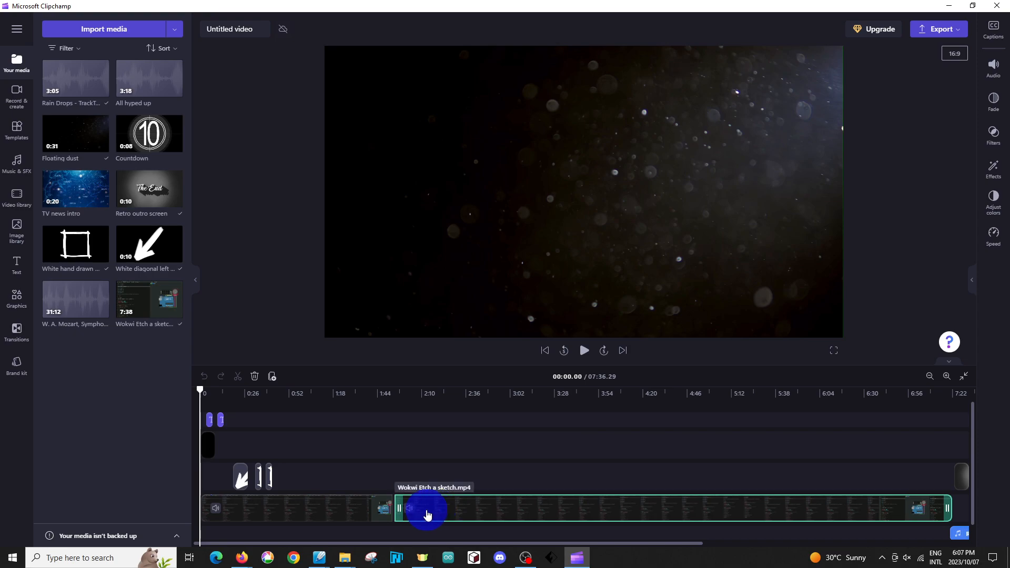
pyautogui.moveTo(394, 511)
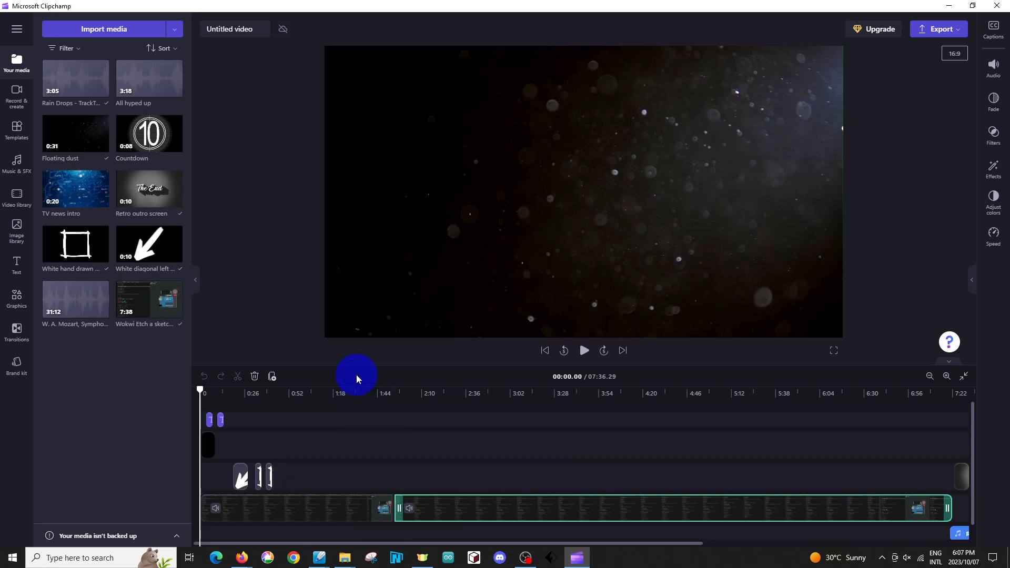
# Step: Split the first Wokwi Etch a sketch clip at 01:31.50 and undo the split
pyautogui.click(355, 389)
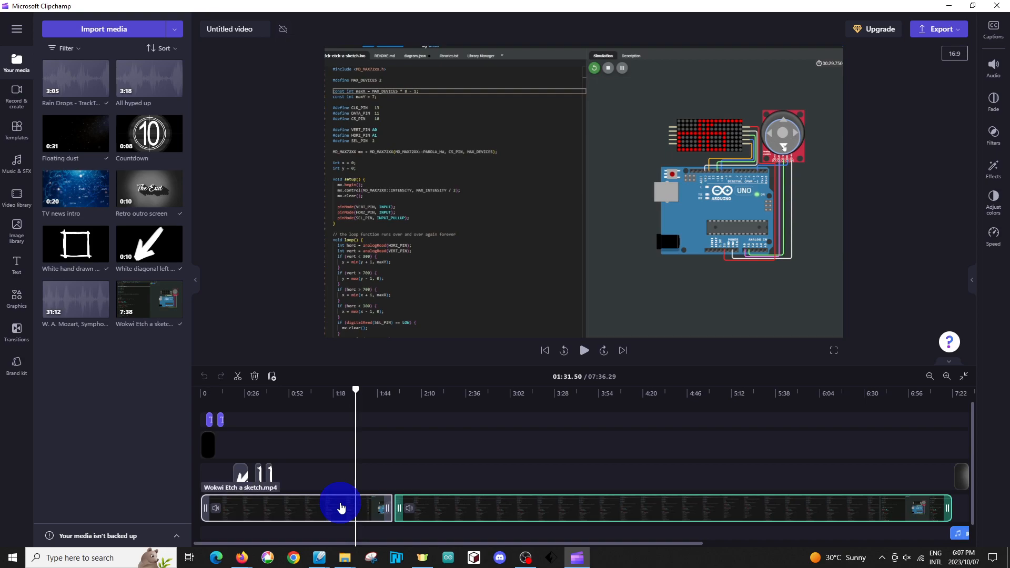
pyautogui.click(341, 508)
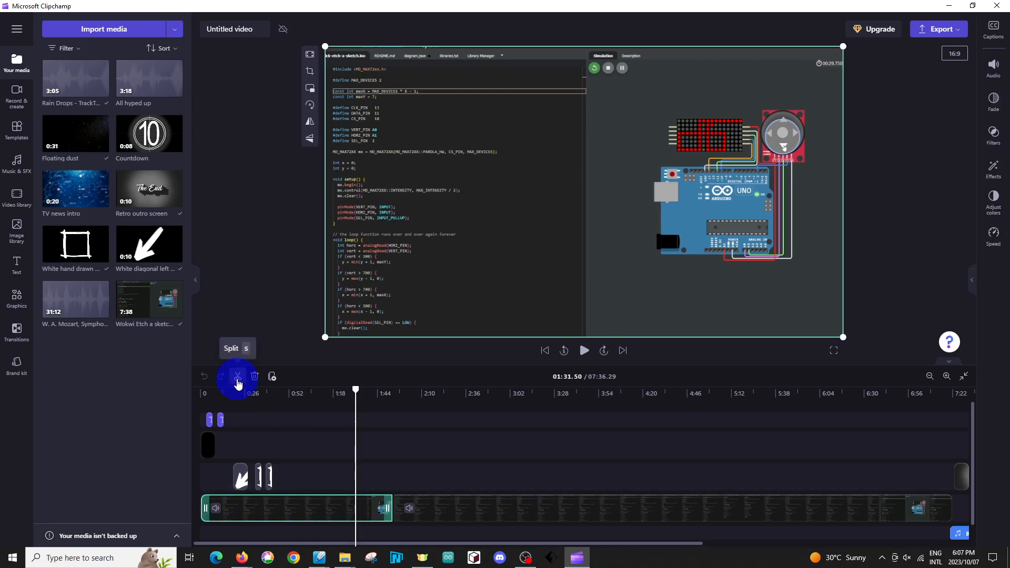
pyautogui.click(238, 376)
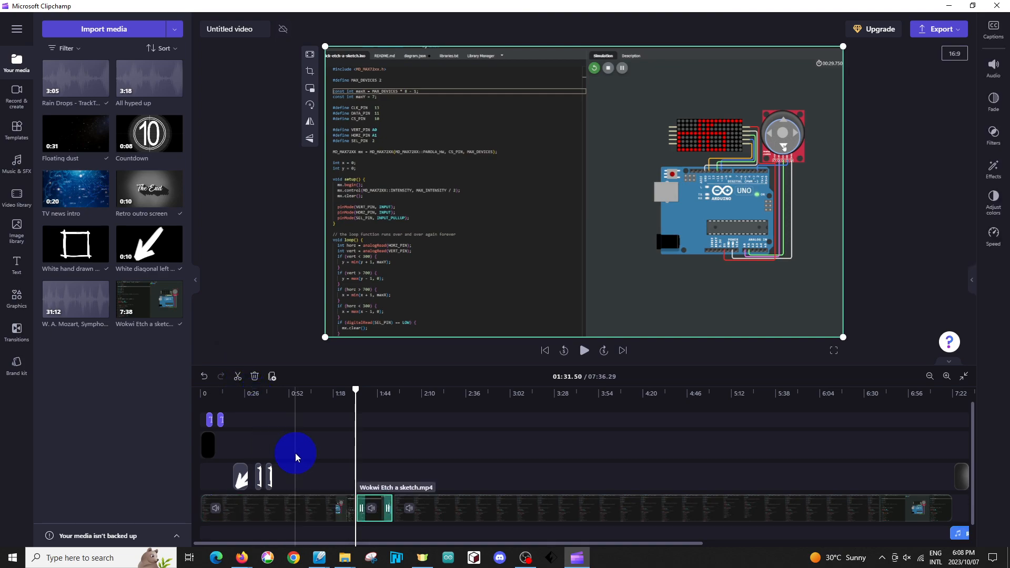
pyautogui.hotkey('ctrl', 'z')
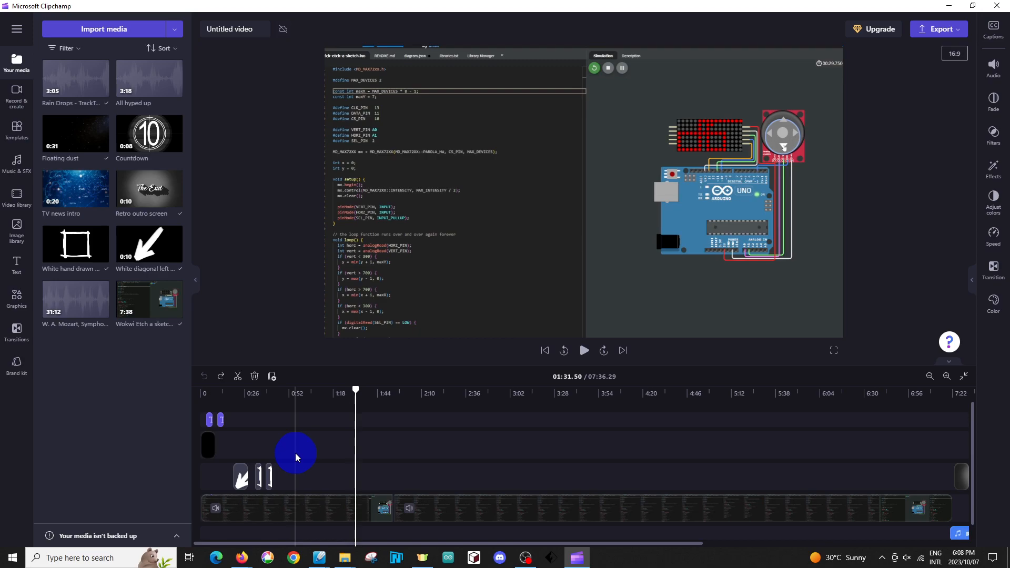
# Step: Try cutting off the part of the first Wokwi clip after 01:31.50, and undo the cut and deletion
pyautogui.click(312, 513)
pyautogui.click(312, 513)
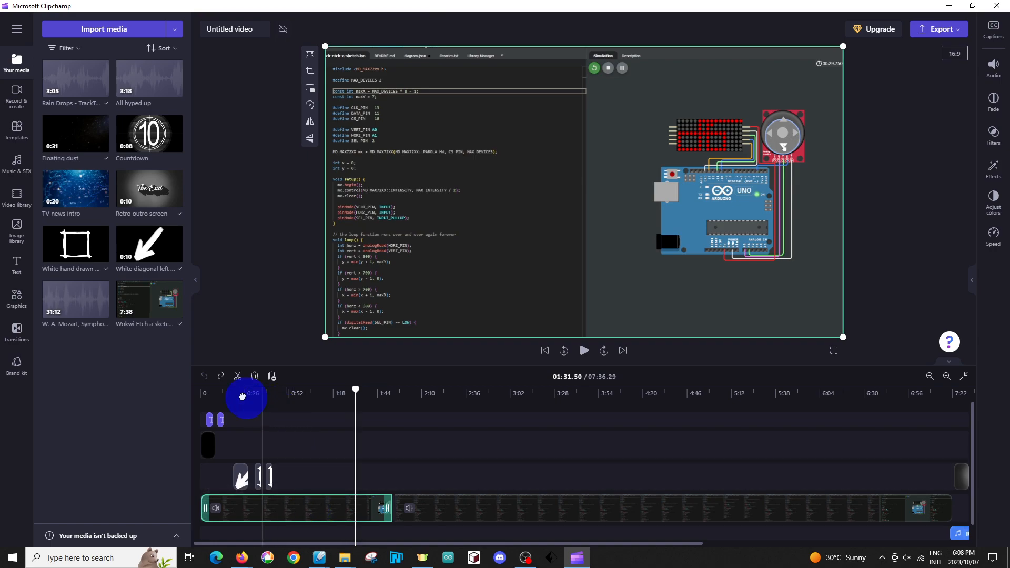
pyautogui.click(238, 381)
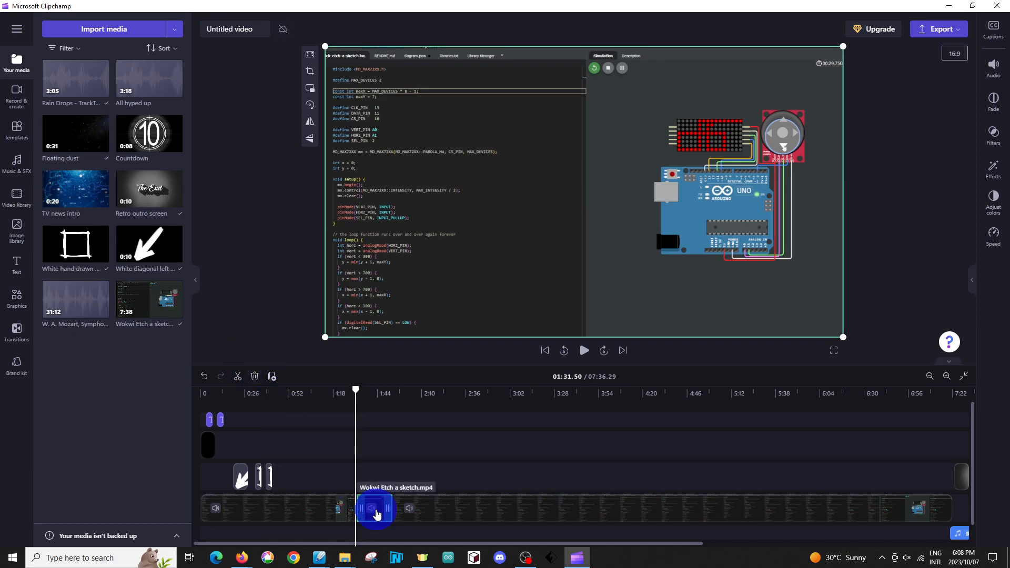
pyautogui.press('Delete')
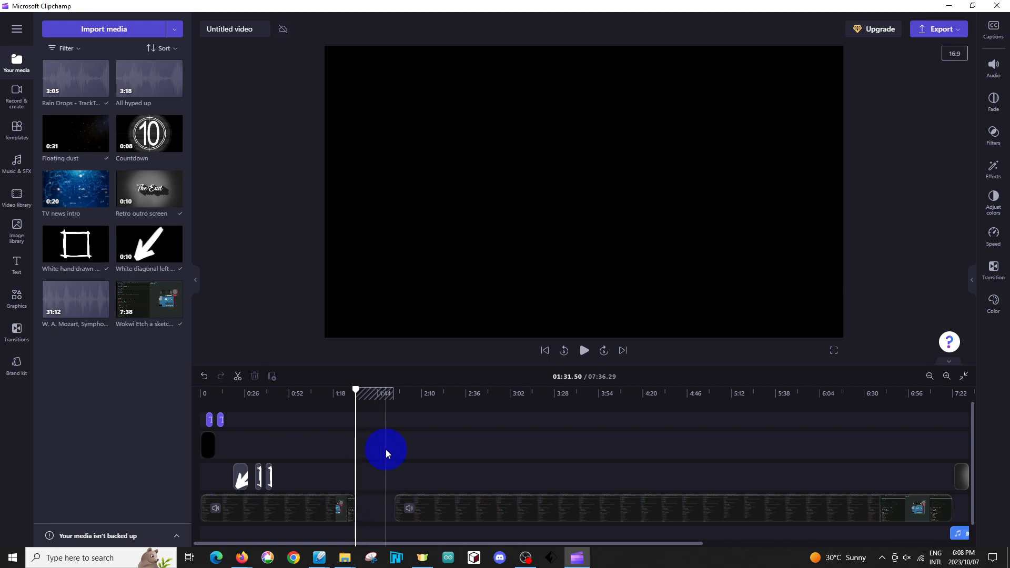
pyautogui.hotkey('ctrl', 'z')
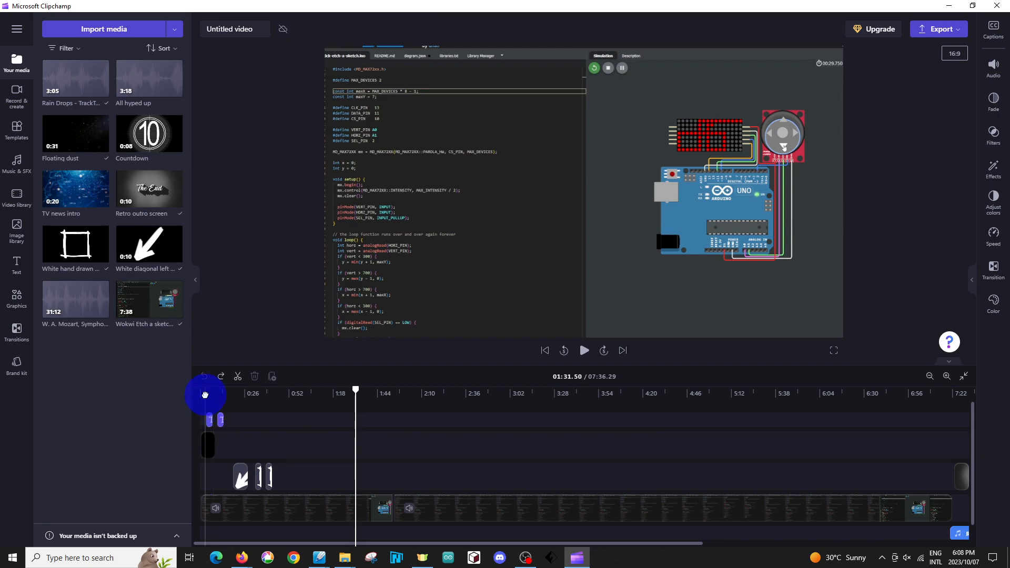
# Step: Scrub the playhead to 00:05.25 to view the opening title over the floating dust background
pyautogui.click(205, 393)
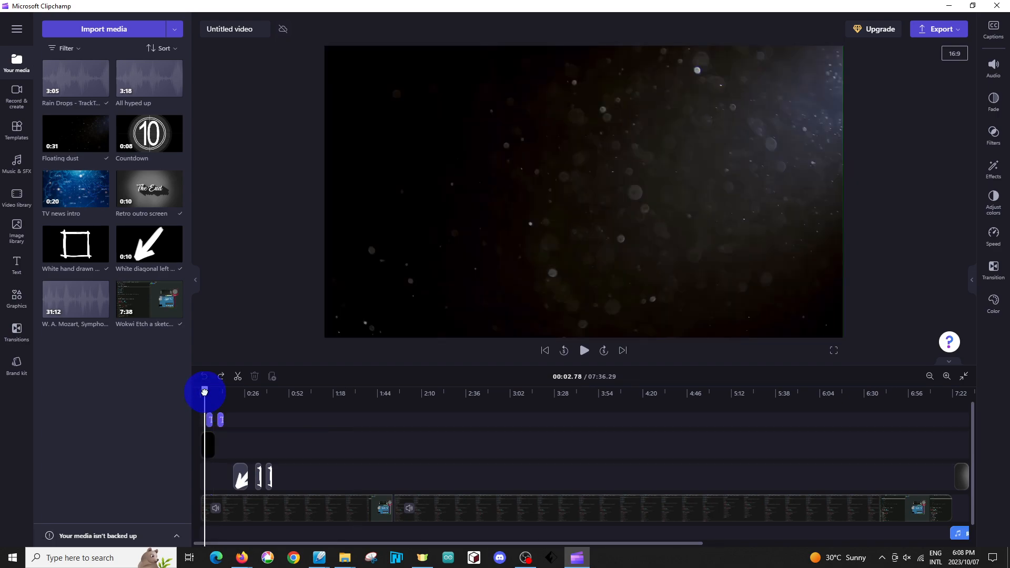
pyautogui.moveTo(205, 392); pyautogui.dragTo(209, 398)
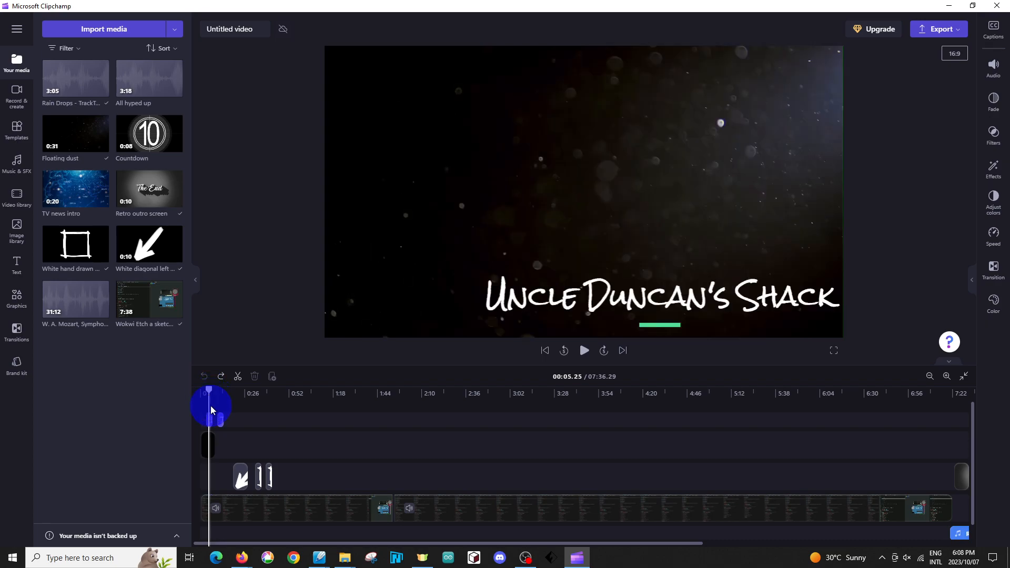
pyautogui.moveTo(85, 198)
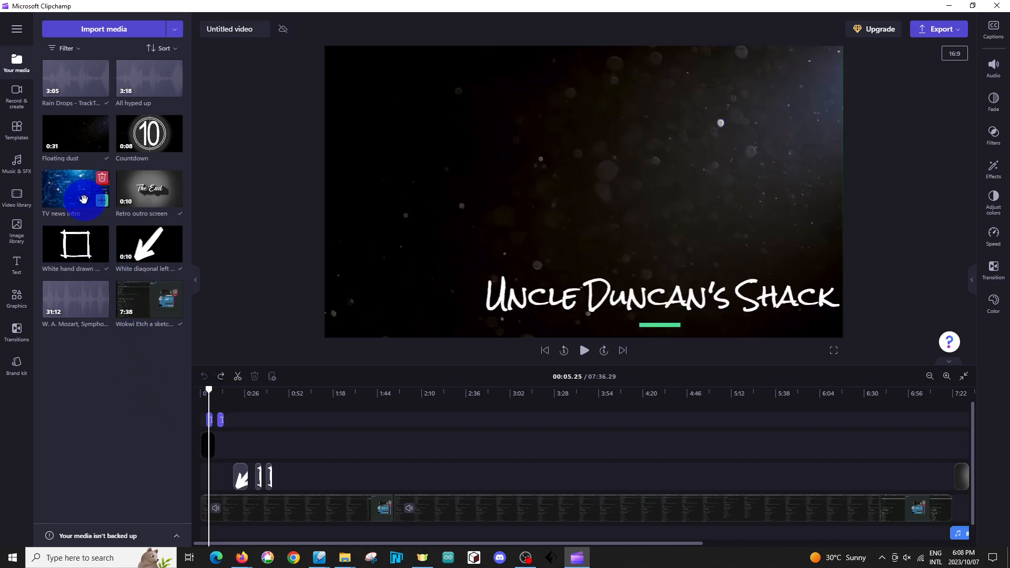
pyautogui.moveTo(85, 138)
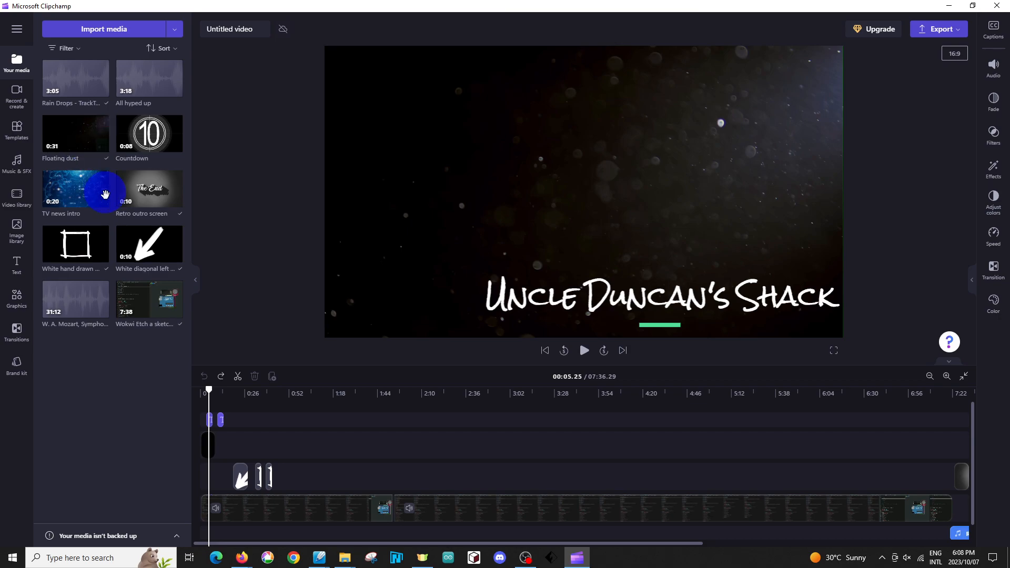
pyautogui.click(412, 262)
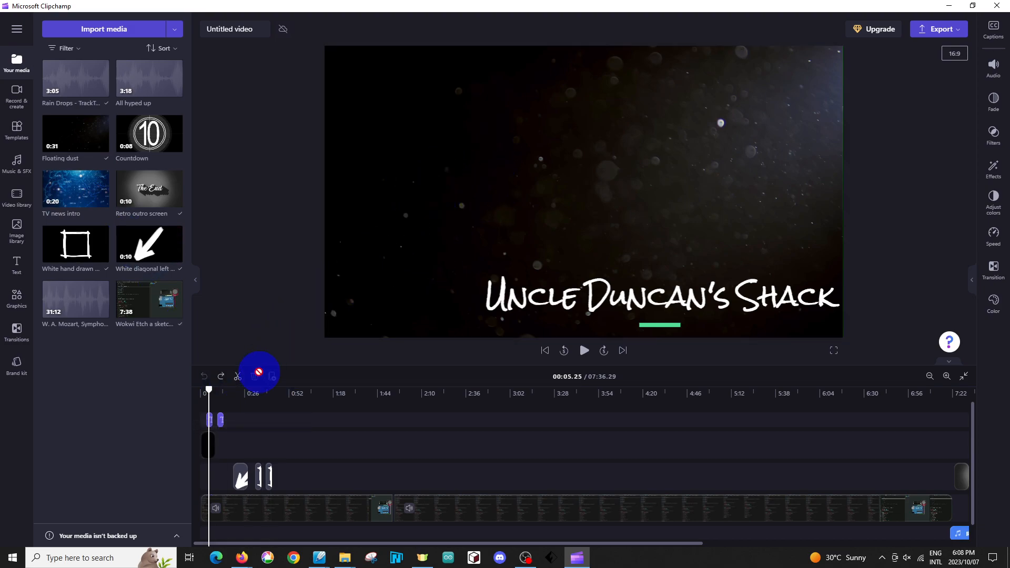
# Step: Select the opening title, its dust background and the second title, and scrub to 00:11.74 to view the second title
pyautogui.click(210, 420)
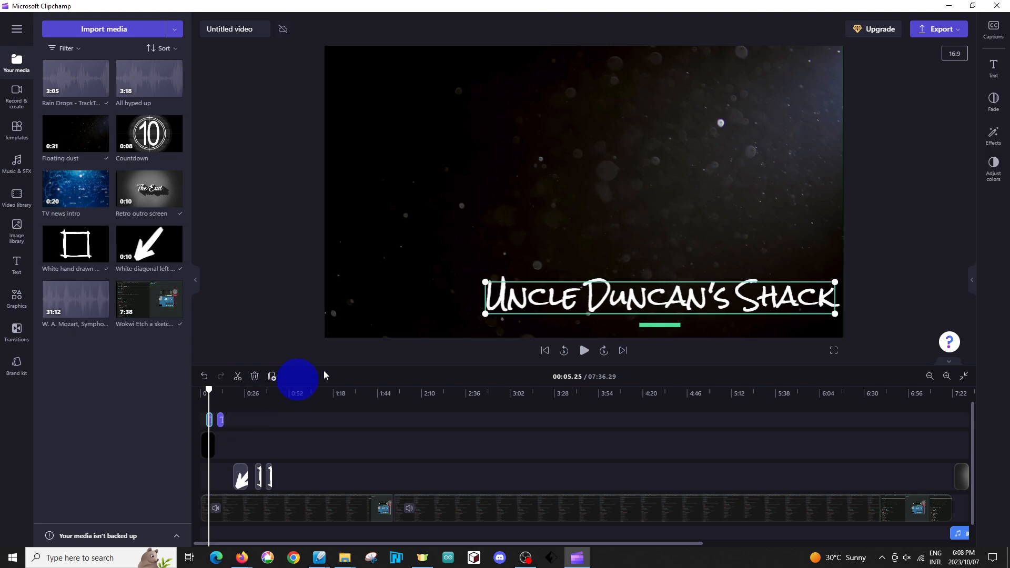
pyautogui.click(561, 299)
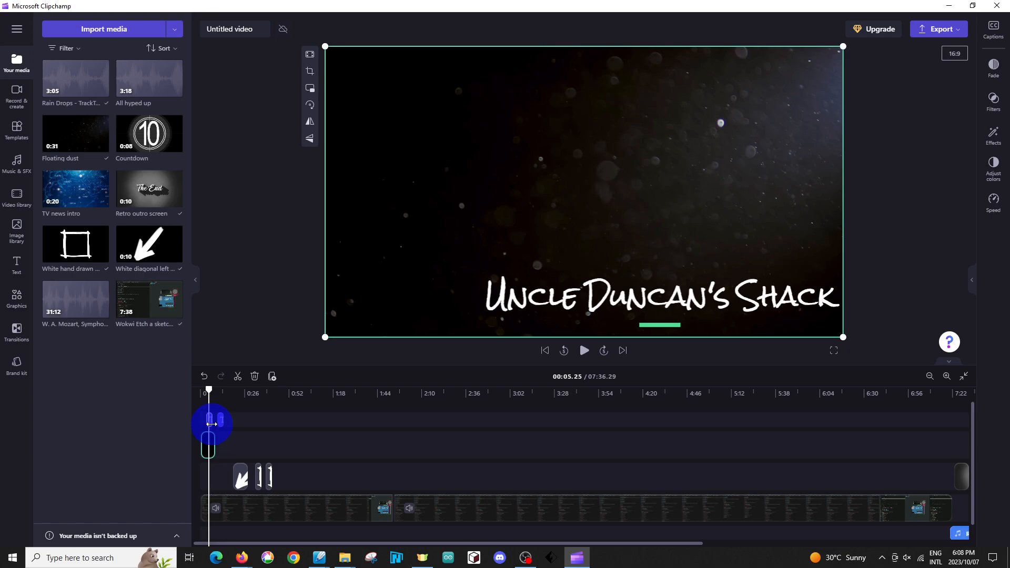
pyautogui.moveTo(214, 419); pyautogui.dragTo(221, 426)
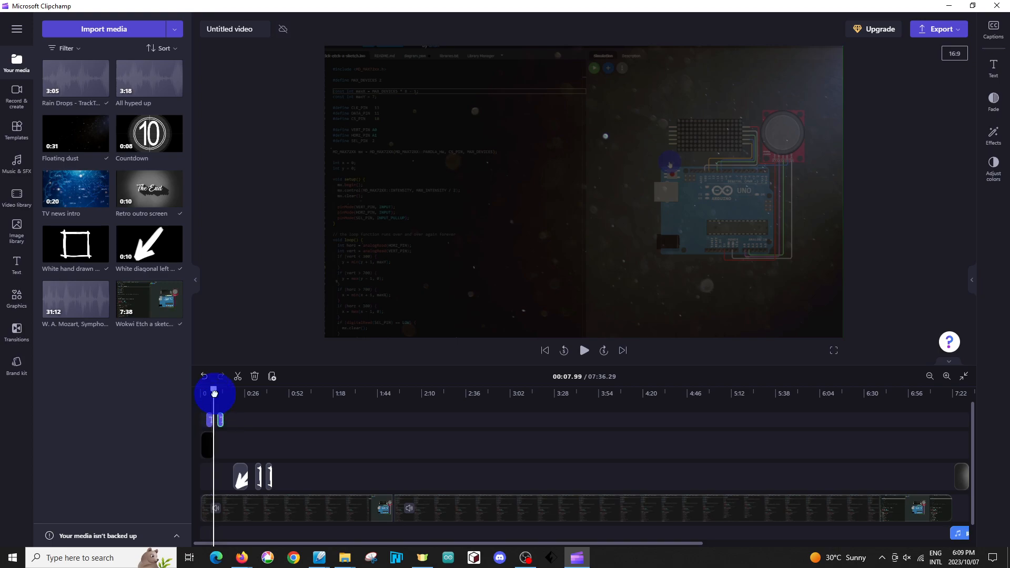
pyautogui.moveTo(214, 392); pyautogui.dragTo(220, 392)
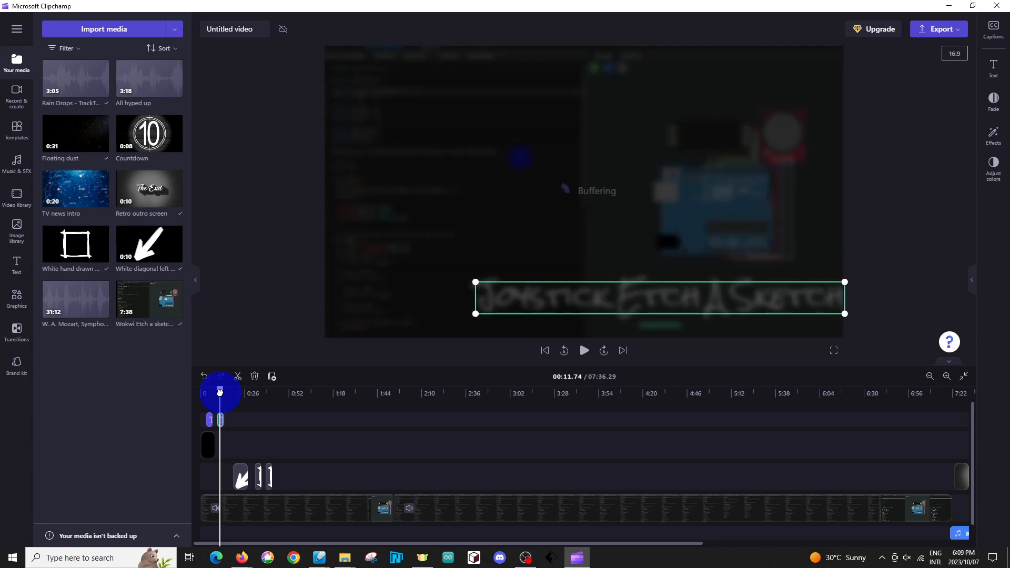
# Step: Add a Statement text title to the timeline at 01:12.64
pyautogui.click(18, 269)
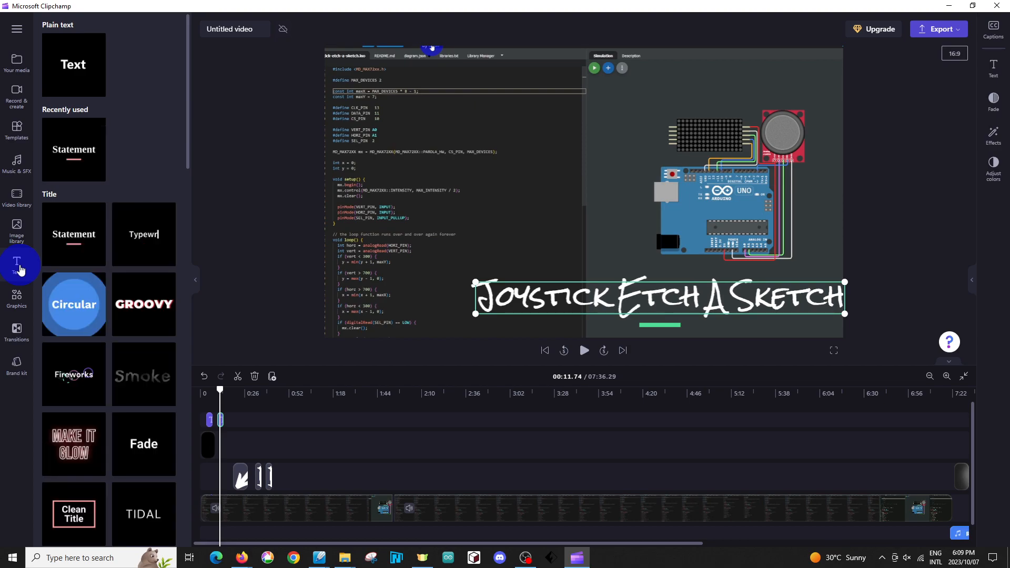
pyautogui.click(73, 234)
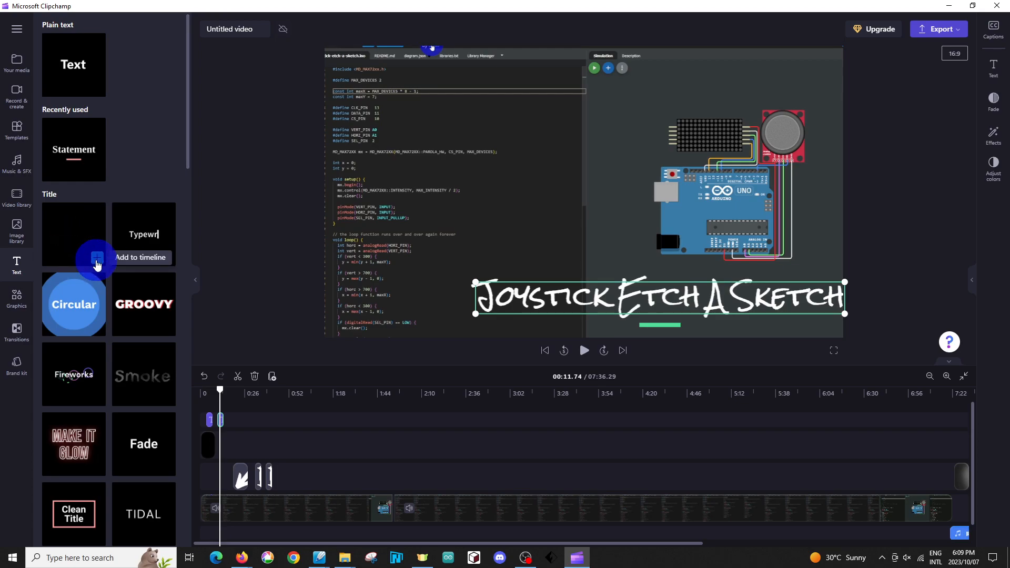
pyautogui.click(324, 395)
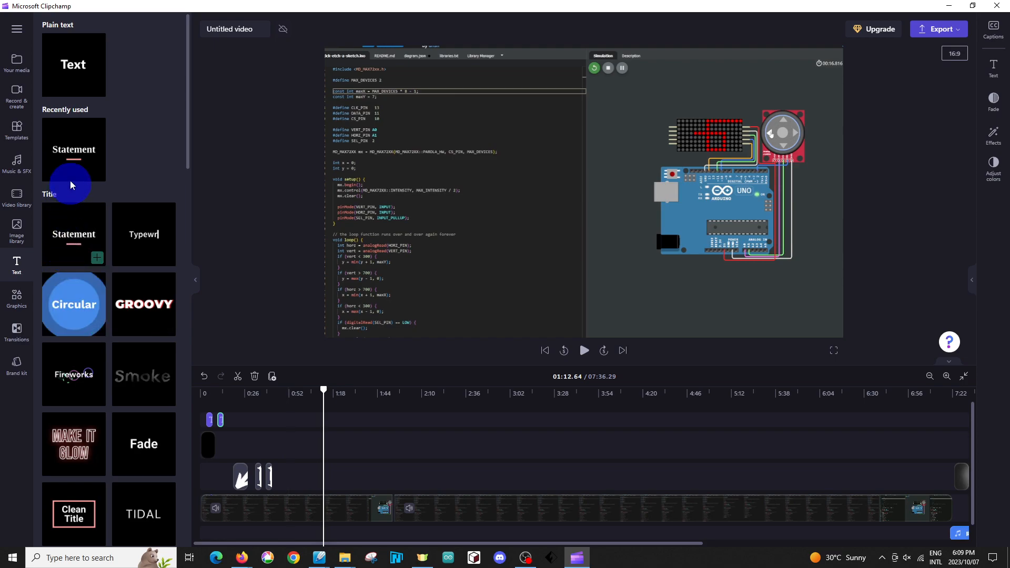
pyautogui.click(96, 173)
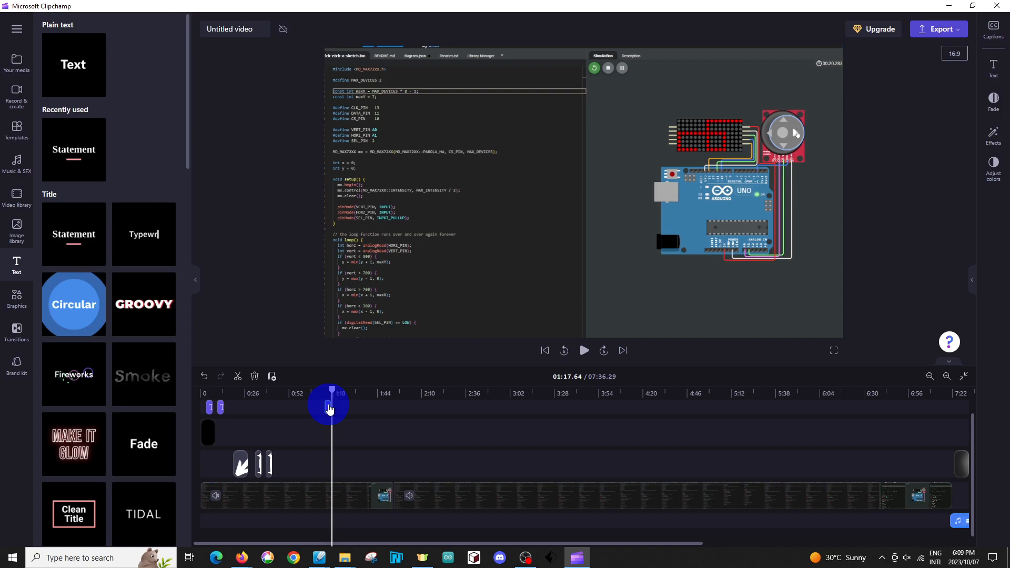
# Step: Select the new Statement title, scrub to 01:15.43 to view it, and set its font to Rock Salt
pyautogui.click(329, 409)
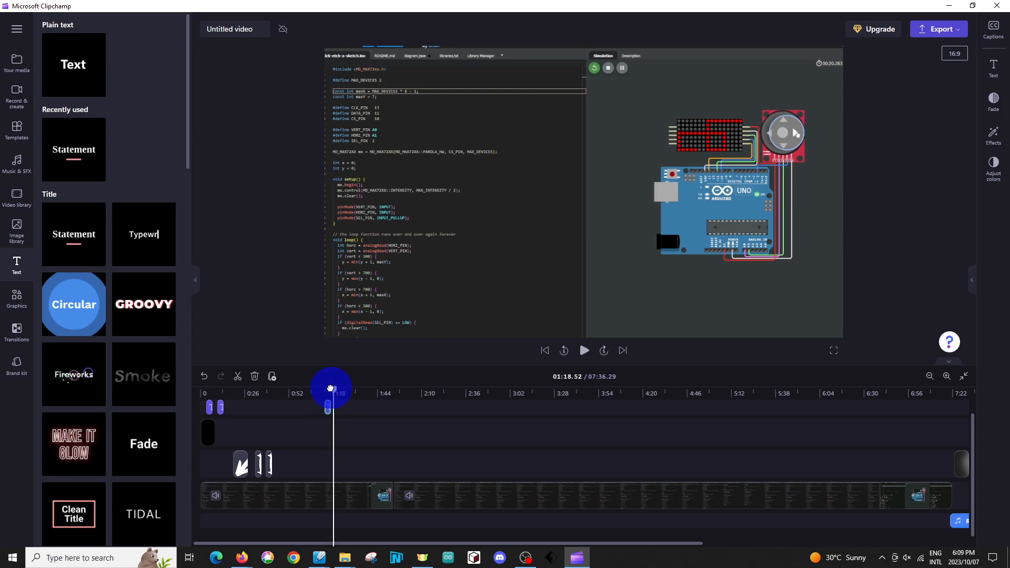
pyautogui.moveTo(330, 389); pyautogui.dragTo(328, 389)
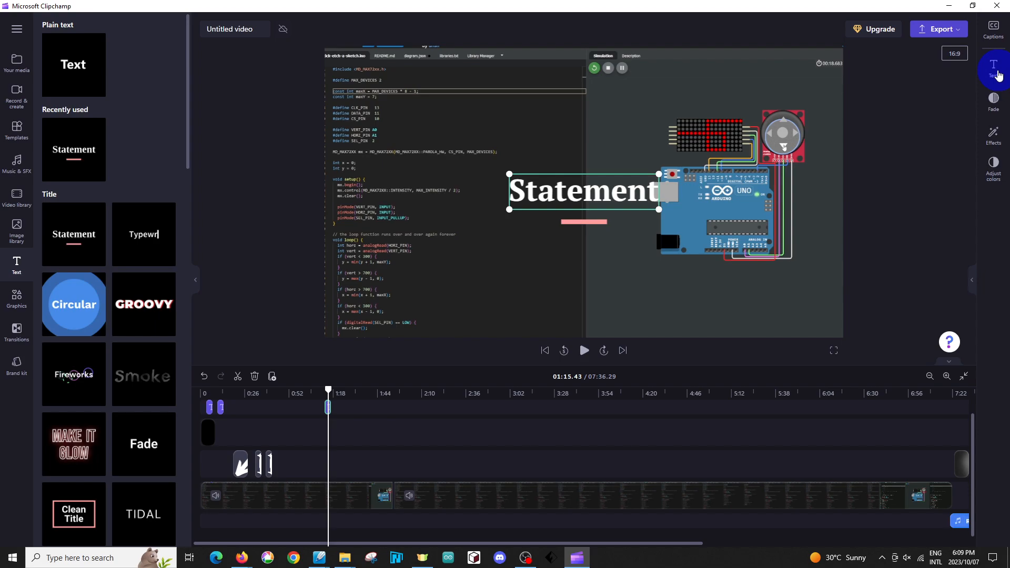
pyautogui.click(994, 67)
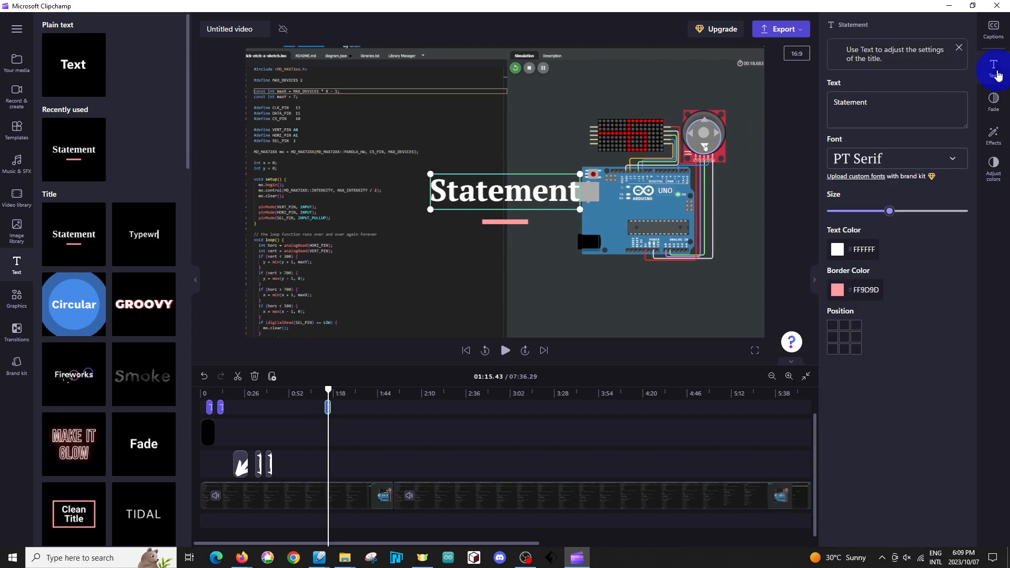
pyautogui.click(906, 106)
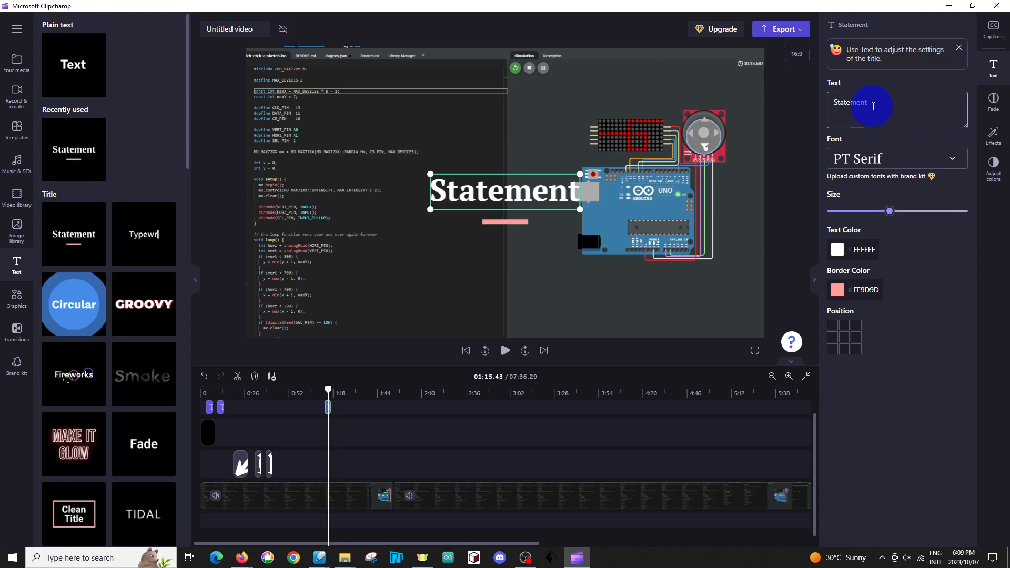
pyautogui.click(952, 159)
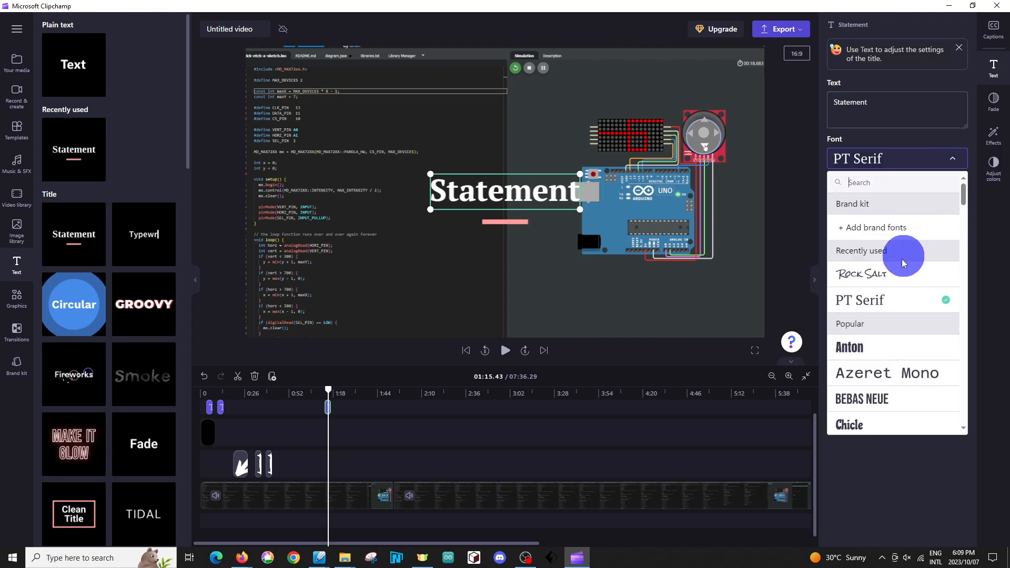
pyautogui.click(885, 274)
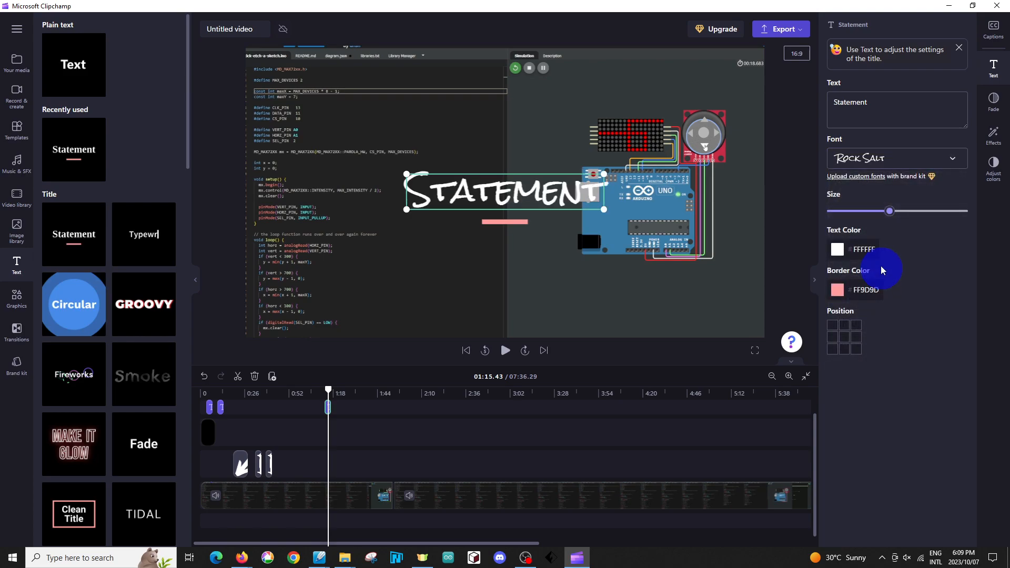
# Step: Enlarge the Statement title slightly and move it to the lower part of the video frame
pyautogui.moveTo(889, 213); pyautogui.dragTo(897, 211)
pyautogui.click(841, 253)
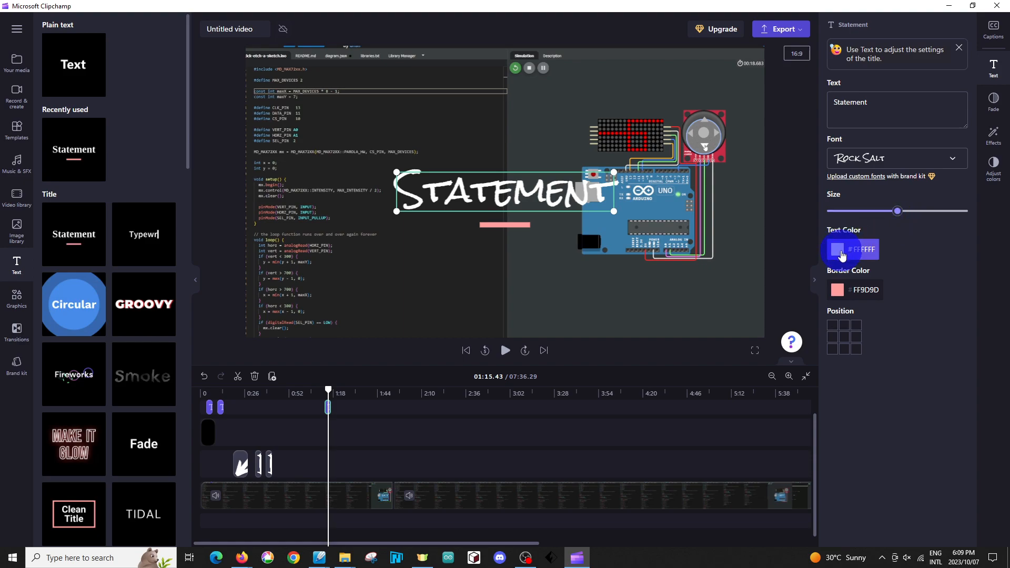
pyautogui.click(839, 290)
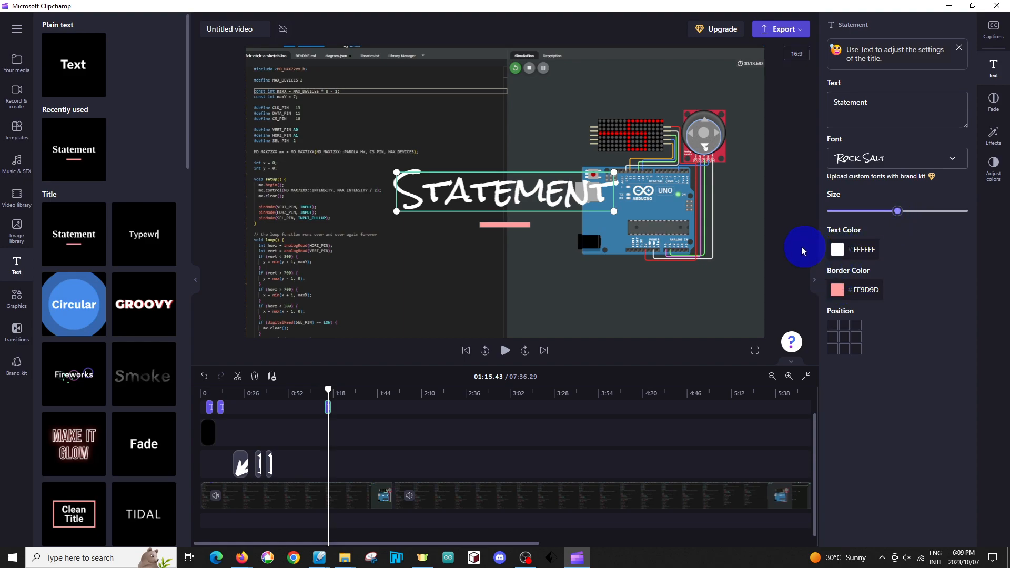
pyautogui.moveTo(562, 189); pyautogui.dragTo(560, 275)
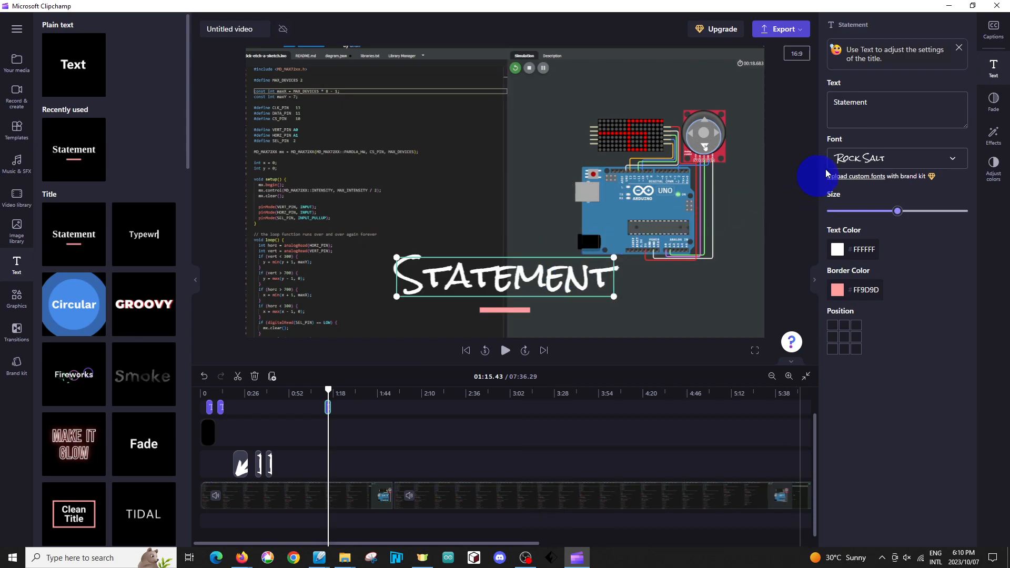
# Step: Replace the Statement title's text with "kghdtfktgfluyfgl;i" and delete the title from the timeline
pyautogui.moveTo(876, 102); pyautogui.dragTo(806, 104)
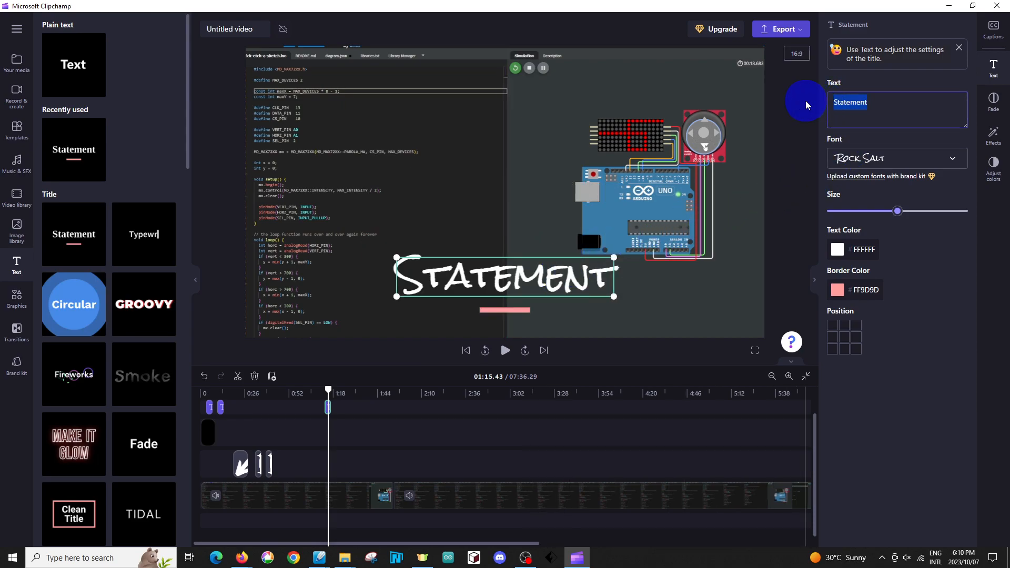
pyautogui.write('kghdtfktgfluyfgl;i')
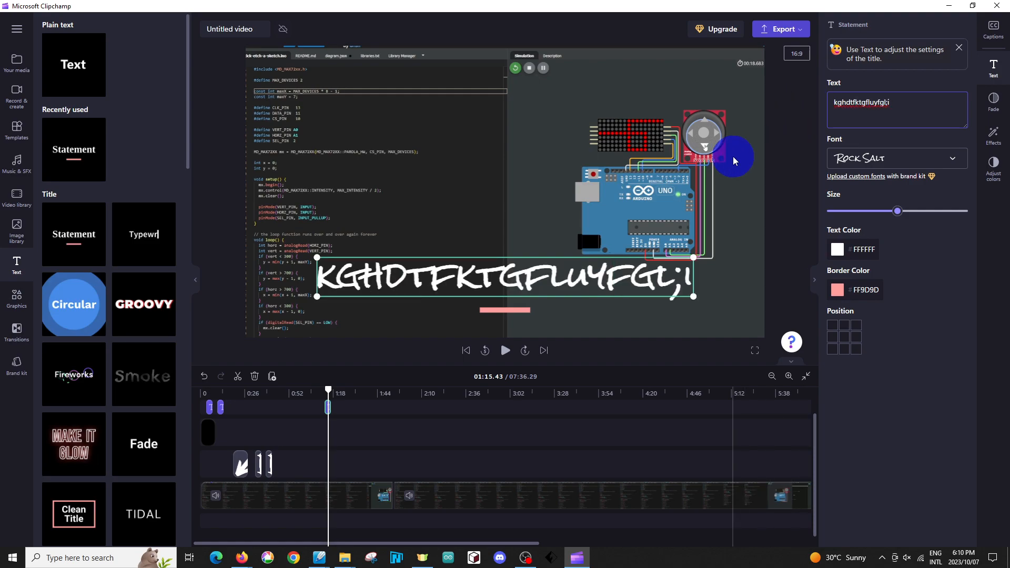
pyautogui.moveTo(328, 409); pyautogui.dragTo(328, 409)
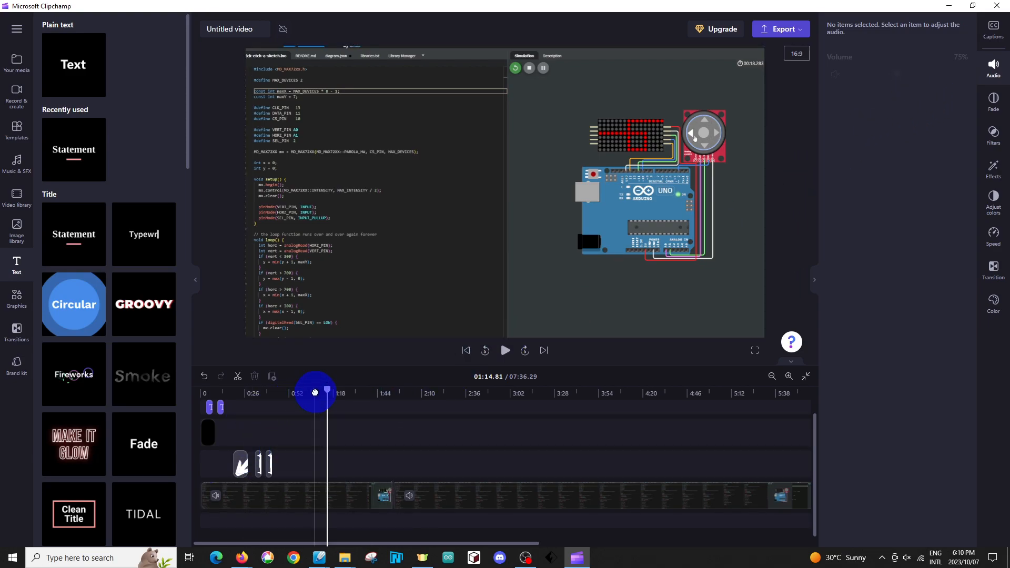
# Step: Scrub to 00:23.80, show the graphics library and select the white diagonal arrow over the video
pyautogui.moveTo(328, 389); pyautogui.dragTo(241, 398)
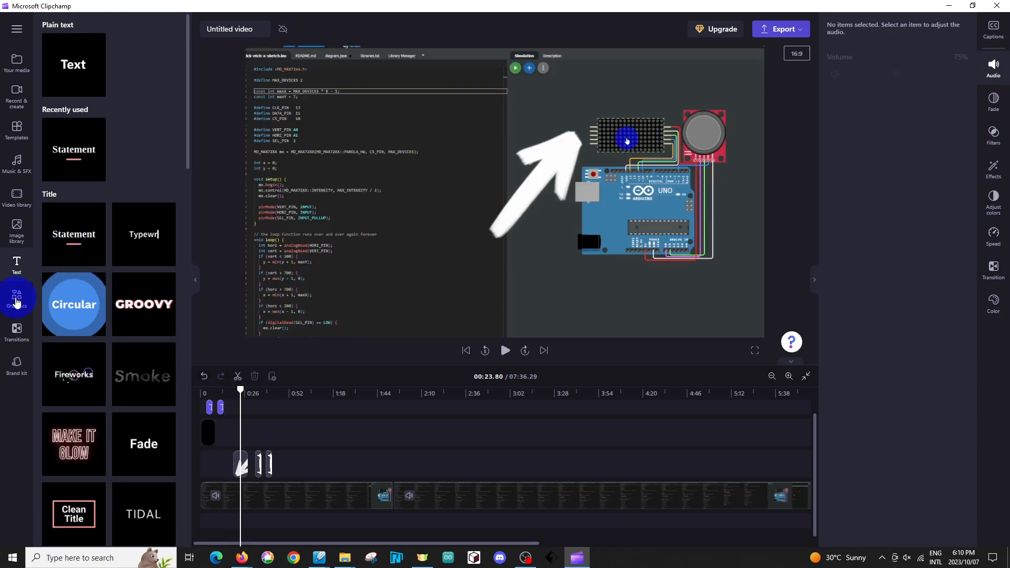
pyautogui.click(17, 299)
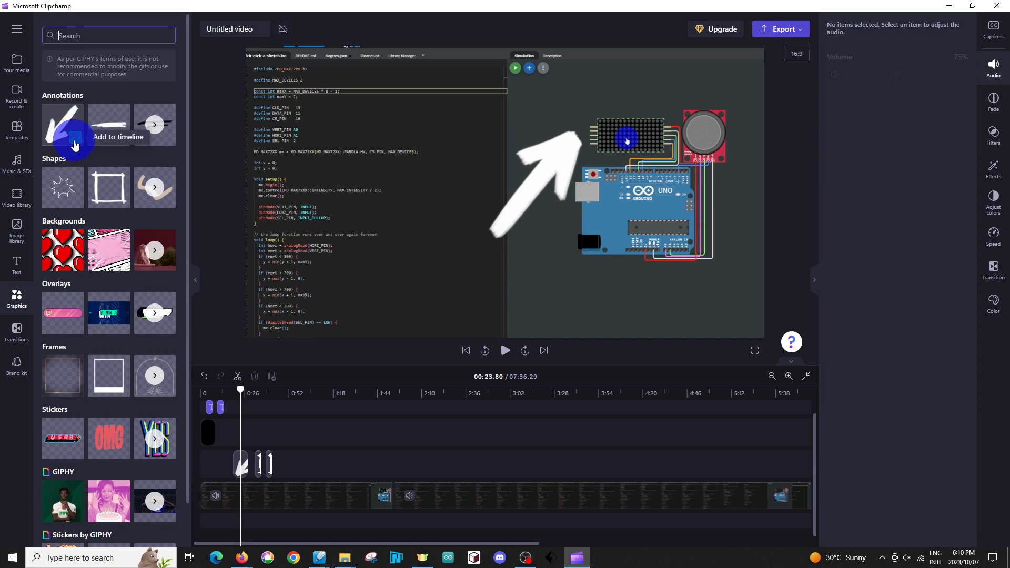
pyautogui.click(536, 188)
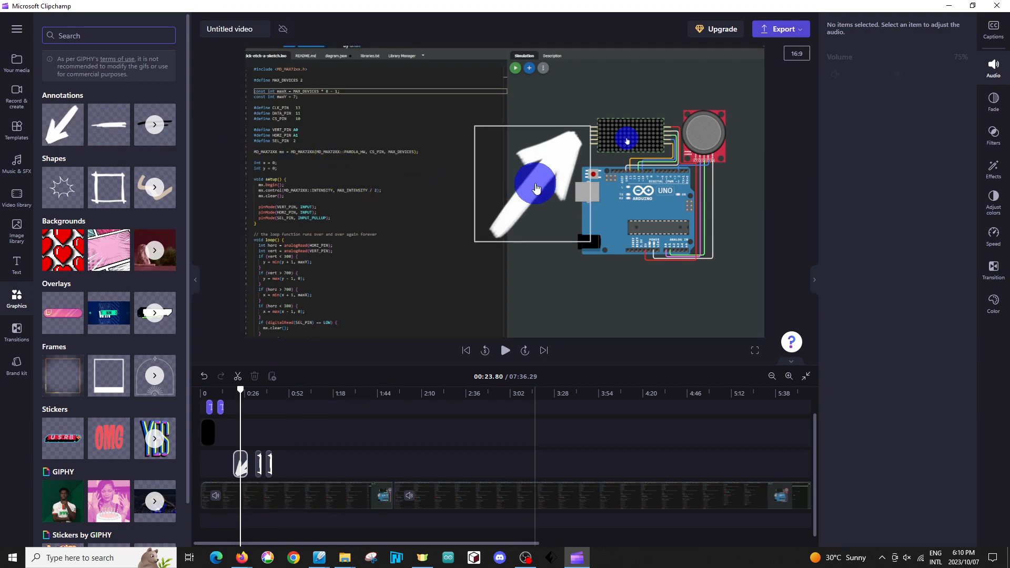
pyautogui.click(536, 188)
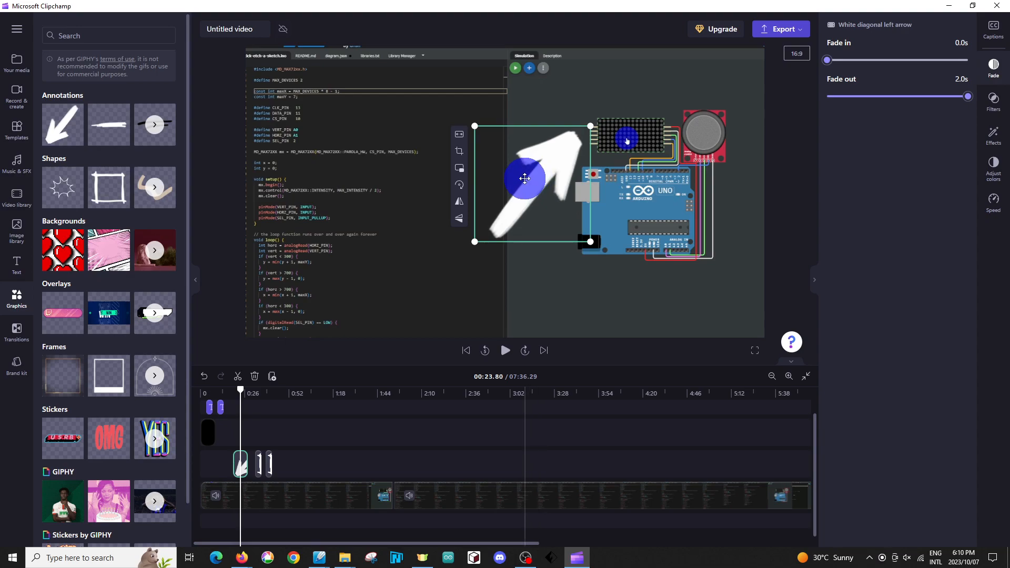
# Step: Flip the white arrow vertically and back, and flip it horizontally and back
pyautogui.click(459, 218)
pyautogui.click(460, 218)
pyautogui.click(460, 204)
pyautogui.click(460, 204)
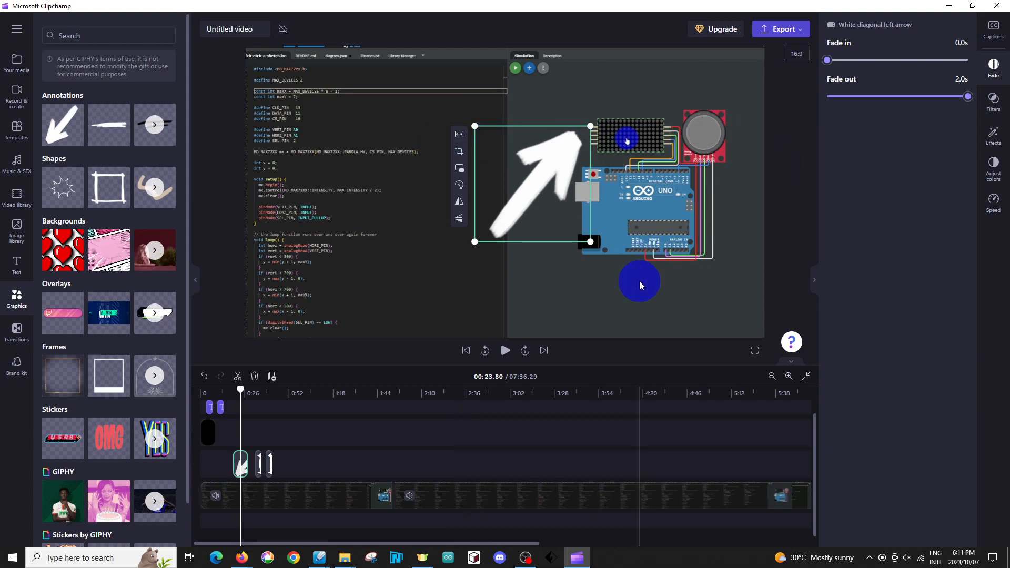
# Step: Play the video from 00:23.80 to past the arrow's end to preview its fade-out
pyautogui.press('space')
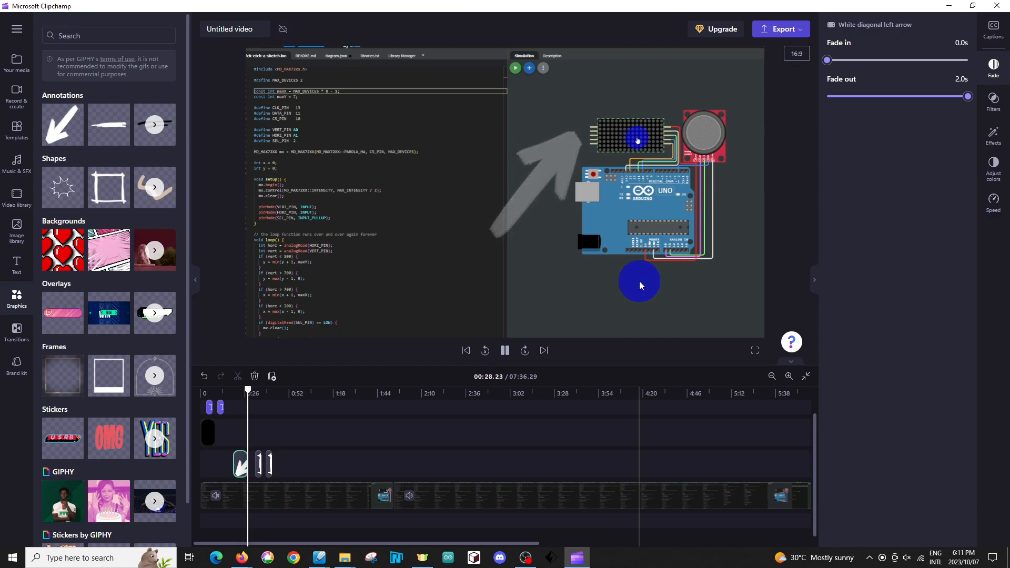
pyautogui.press('space')
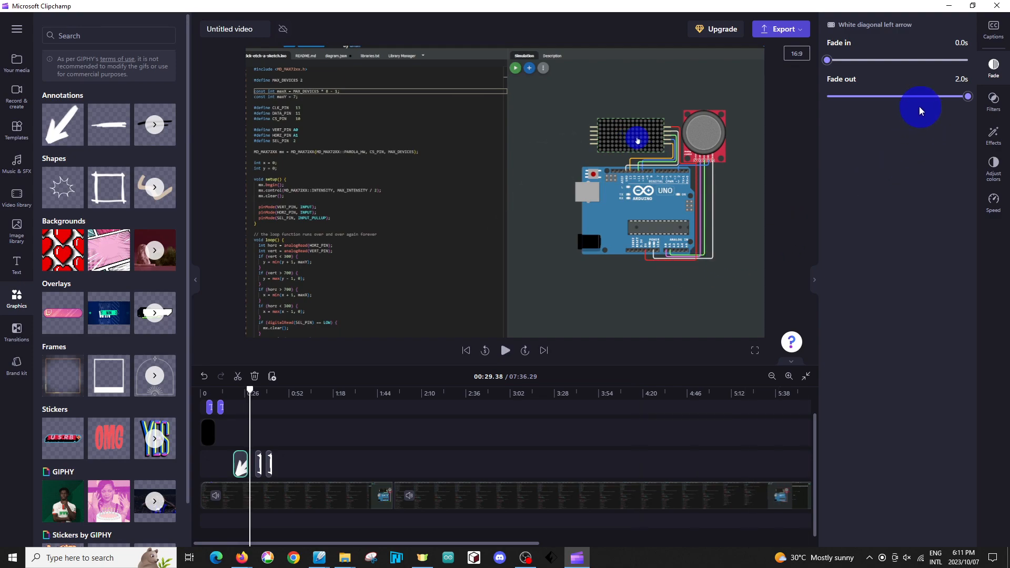
pyautogui.click(994, 67)
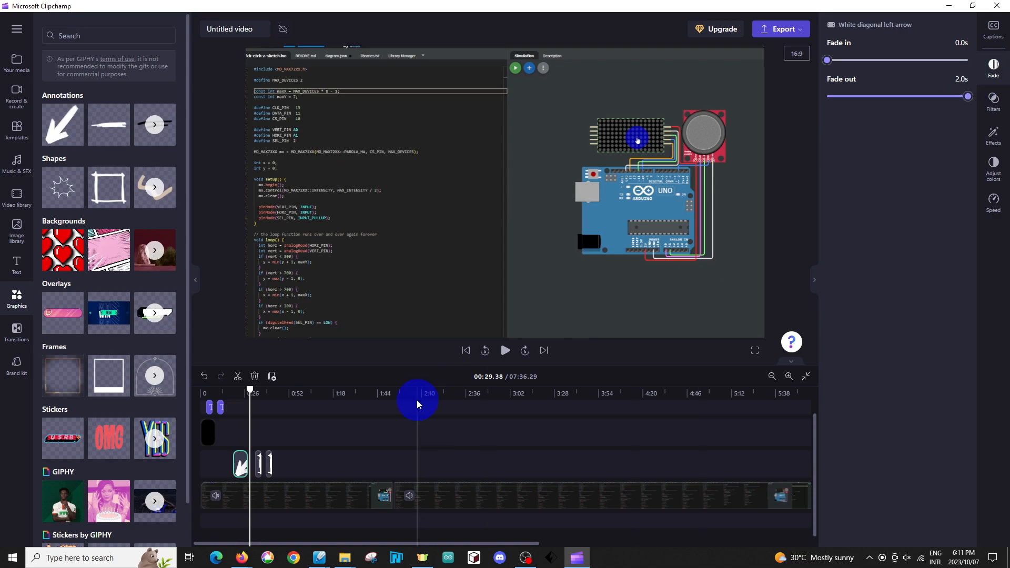
# Step: Scrub back over the arrow and on to 00:34.62 and 00:41.11 to view the two hand-drawn square annotations
pyautogui.moveTo(243, 390); pyautogui.dragTo(236, 390)
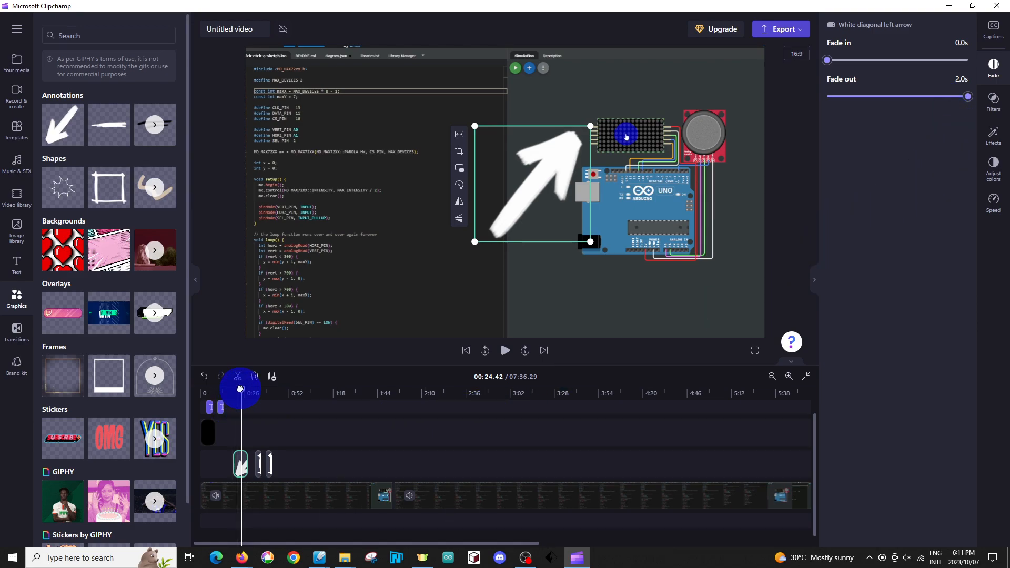
pyautogui.moveTo(241, 389); pyautogui.dragTo(258, 389)
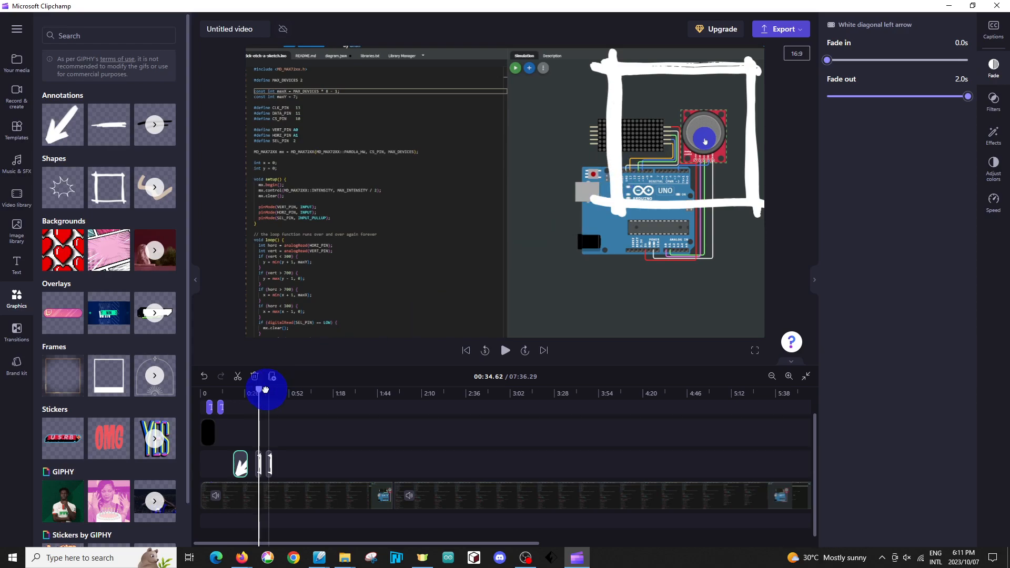
pyautogui.moveTo(260, 390); pyautogui.dragTo(270, 390)
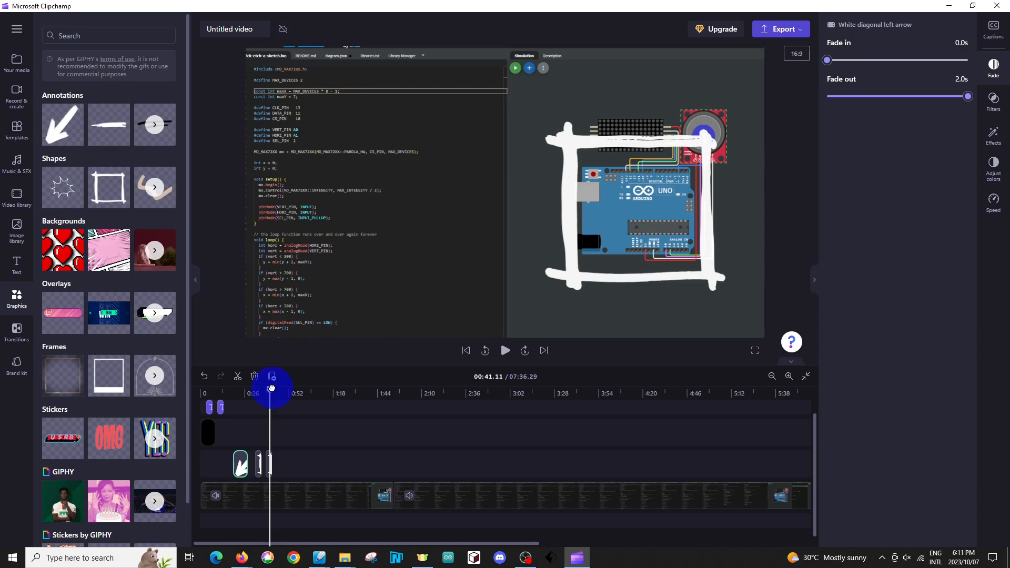
# Step: Scrub the playhead to 07:26.71 near the timeline's end to view "The End" outro screen
pyautogui.moveTo(270, 388); pyautogui.dragTo(732, 401)
pyautogui.click(485, 547)
pyautogui.moveTo(485, 548); pyautogui.dragTo(667, 544)
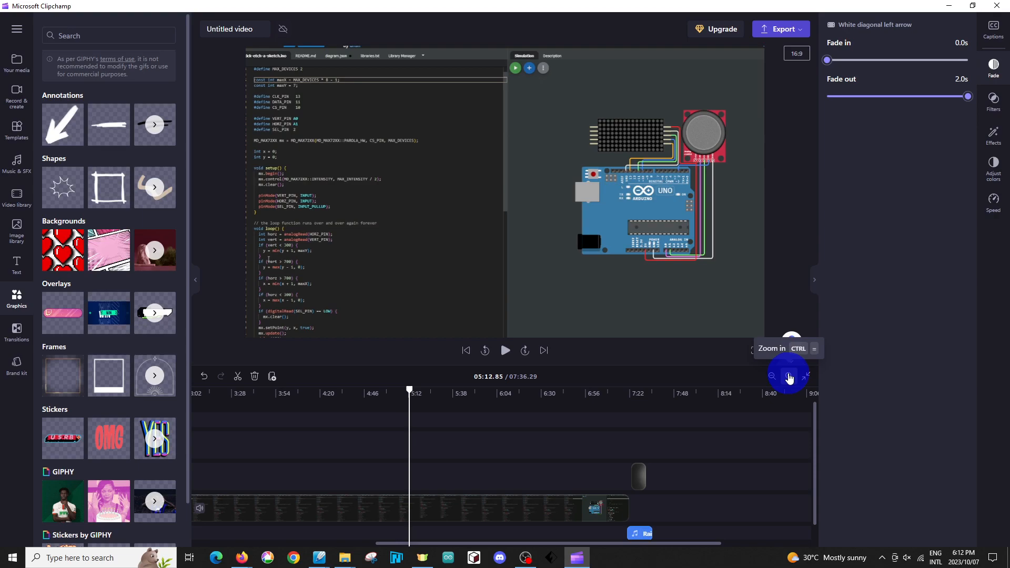
pyautogui.click(787, 376)
pyautogui.click(772, 376)
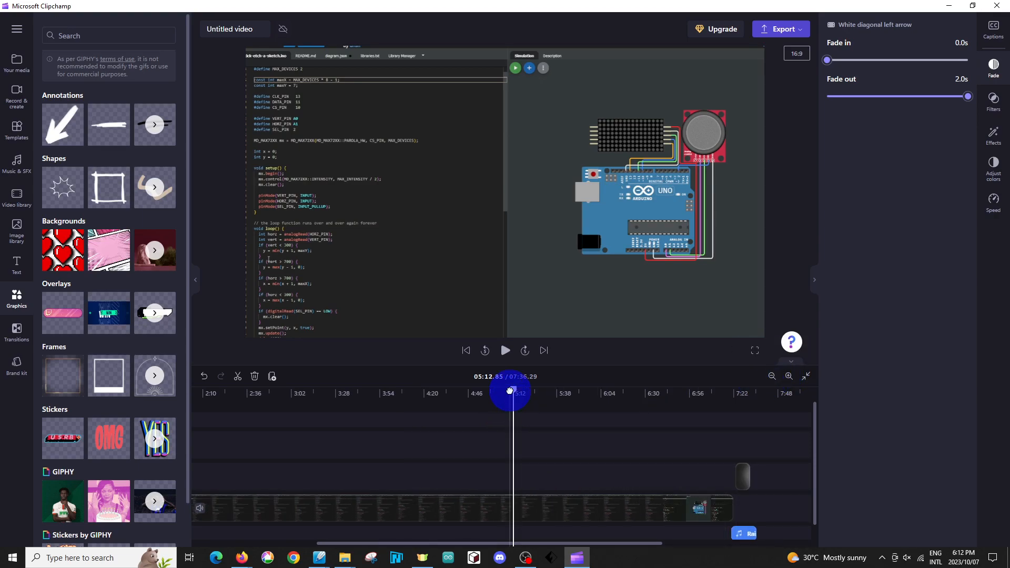
pyautogui.click(516, 390)
pyautogui.moveTo(516, 390); pyautogui.dragTo(741, 401)
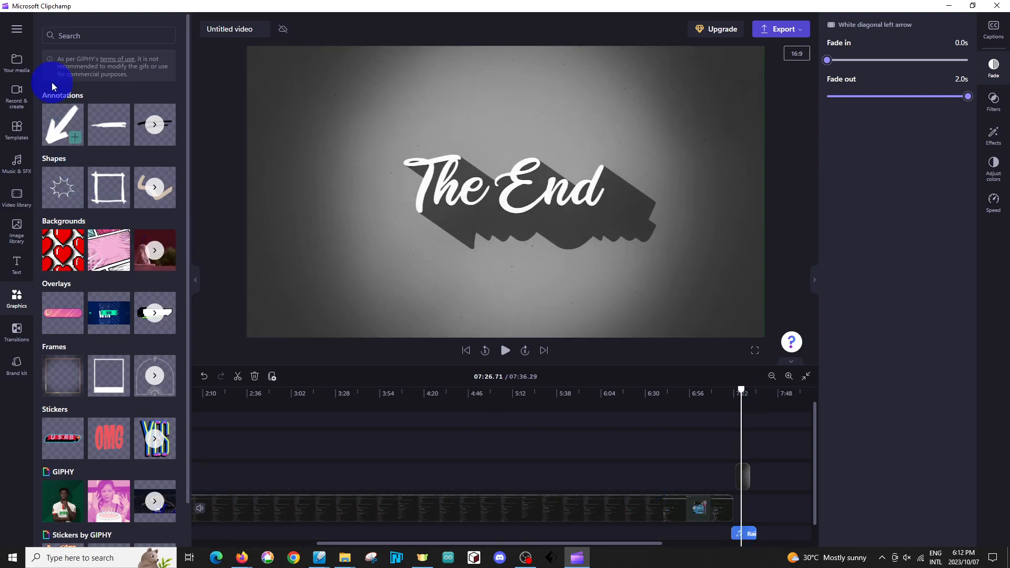
# Step: Show the project's media, and inspect the Rain Drops audio clip and the Retro outro screen clip on the timeline
pyautogui.click(13, 67)
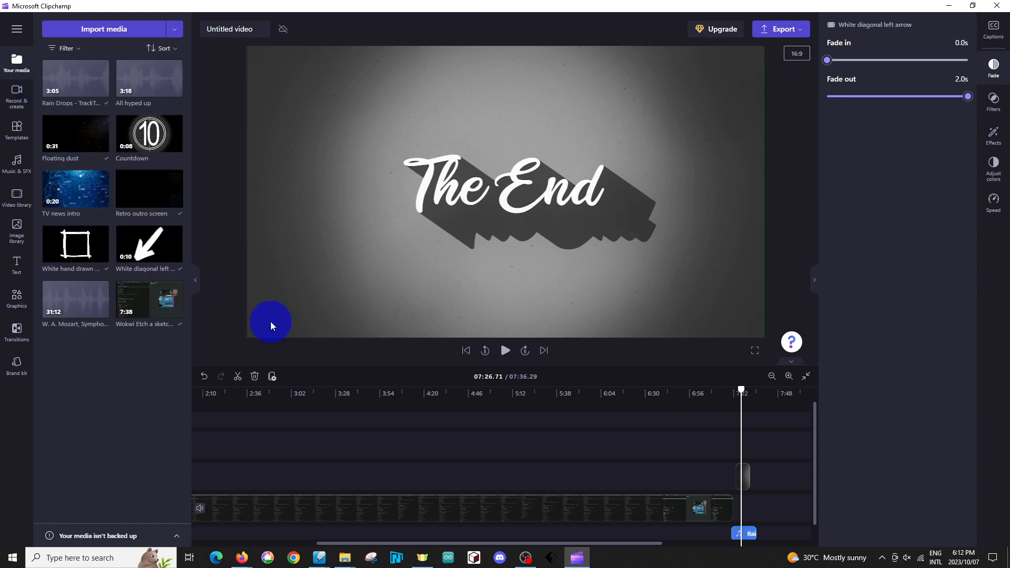
pyautogui.click(751, 537)
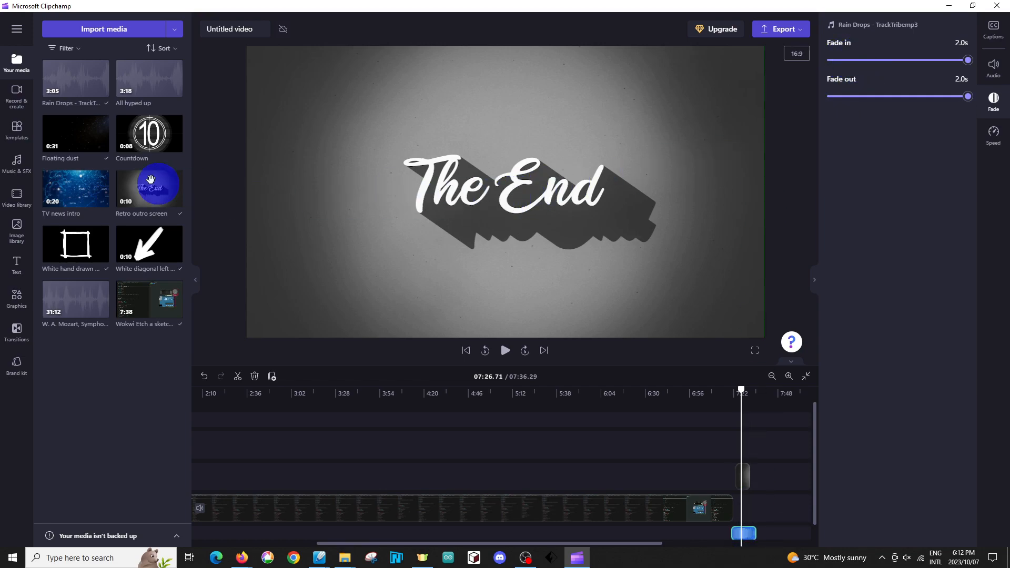
pyautogui.moveTo(74, 92)
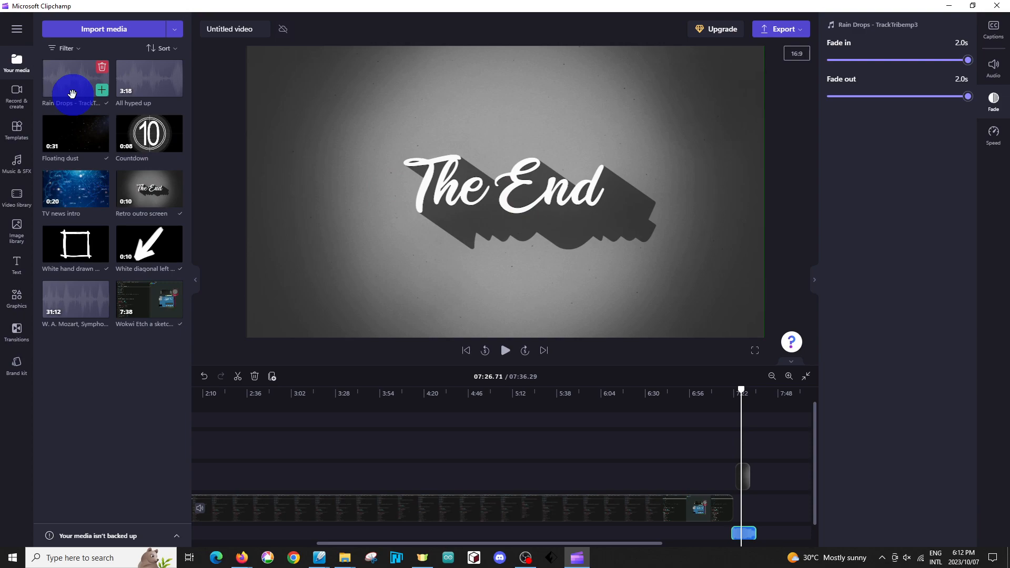
pyautogui.moveTo(72, 95); pyautogui.dragTo(744, 480)
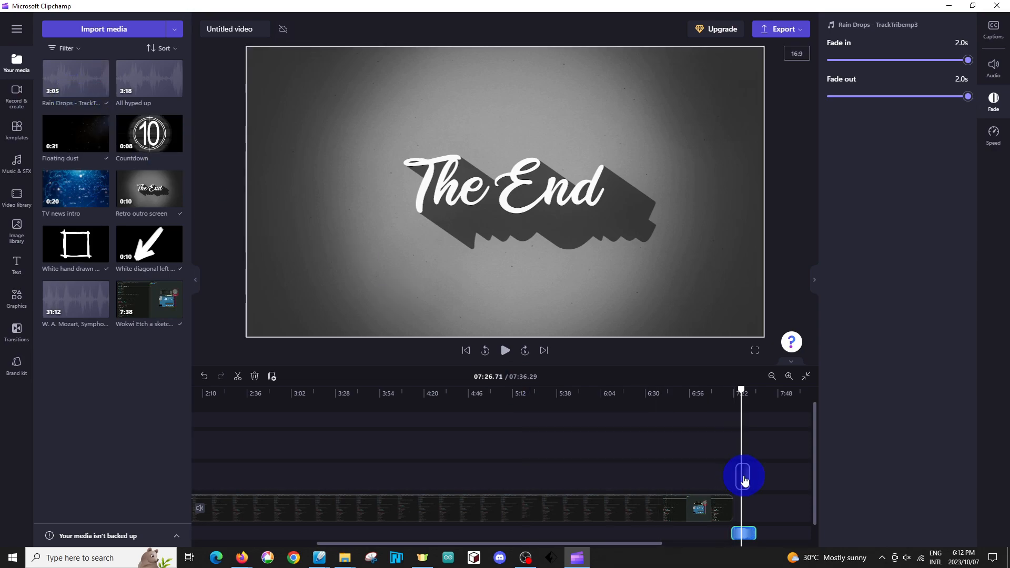
pyautogui.click(744, 480)
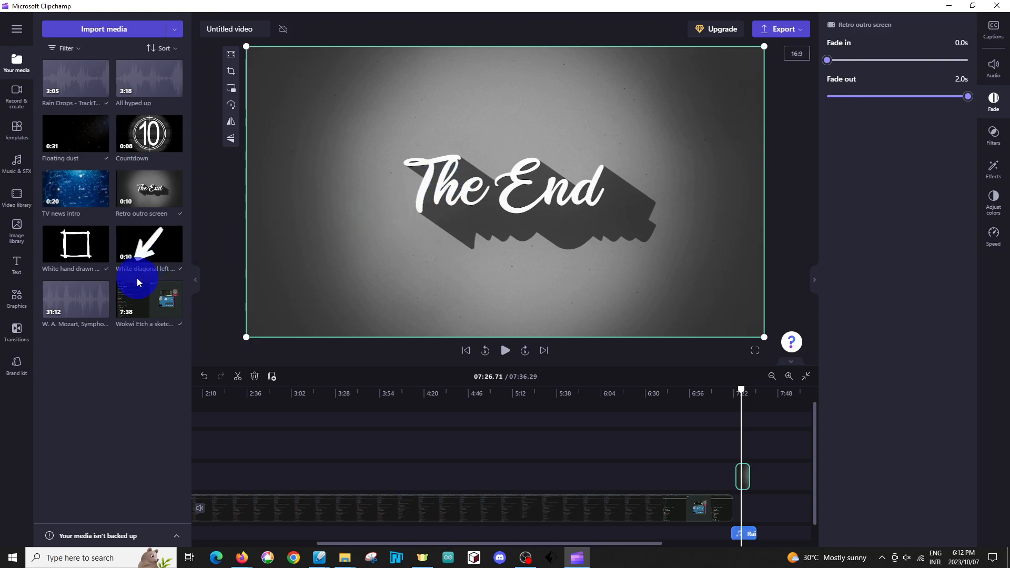
# Step: Browse the music and sound effects, transitions and graphics libraries
pyautogui.click(18, 164)
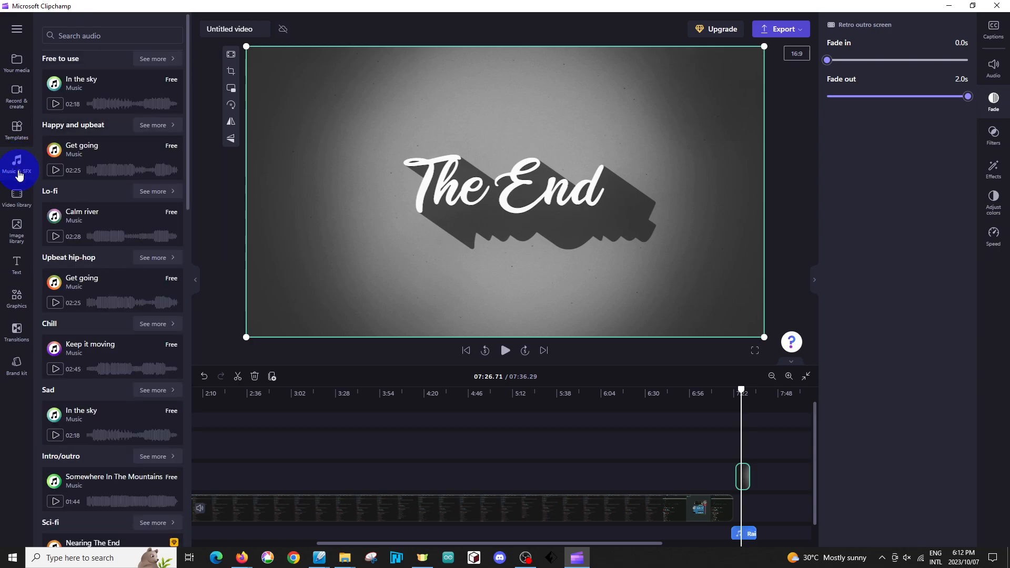
pyautogui.click(20, 332)
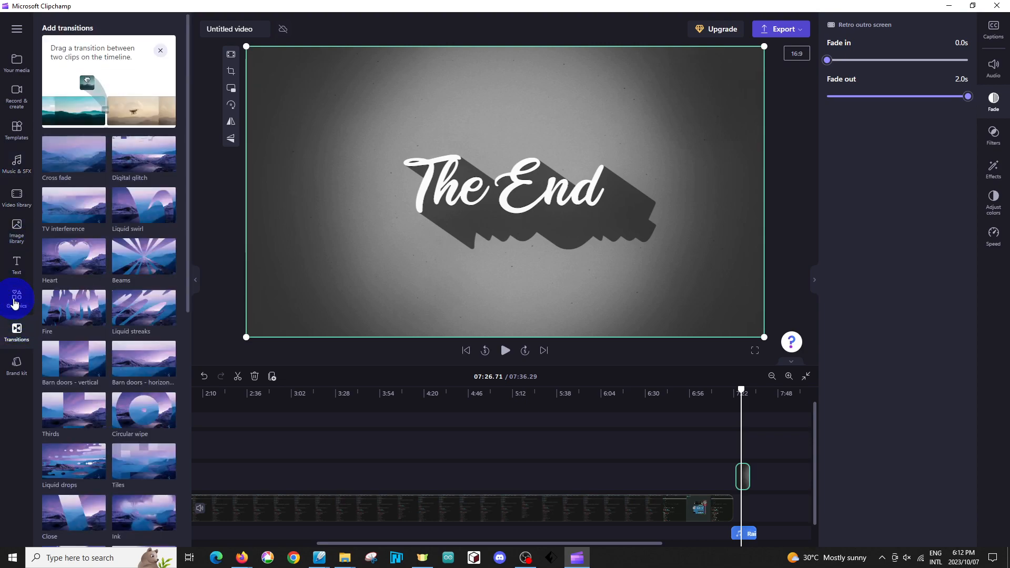
pyautogui.click(15, 303)
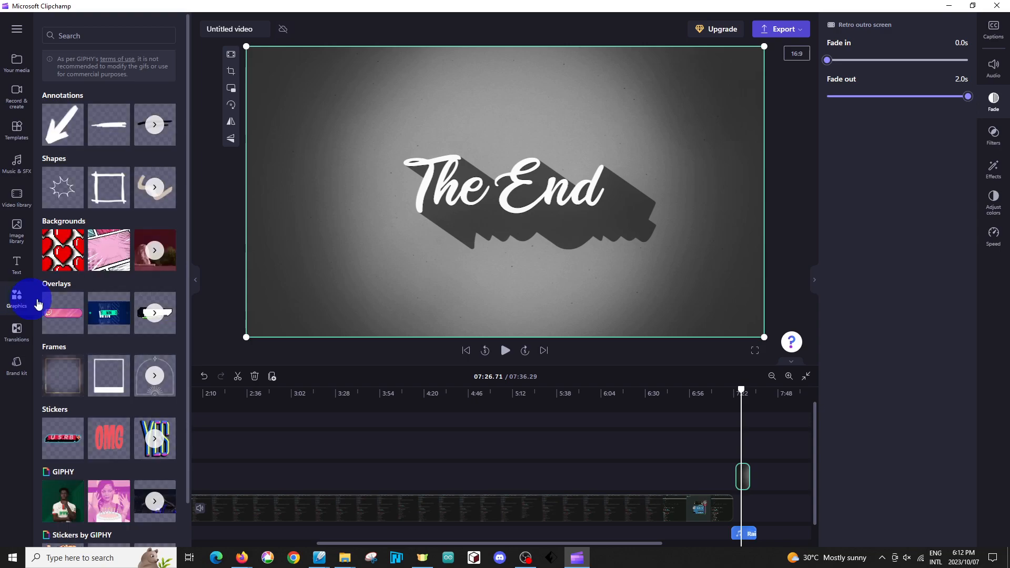
pyautogui.scroll(-1, 81, 302)
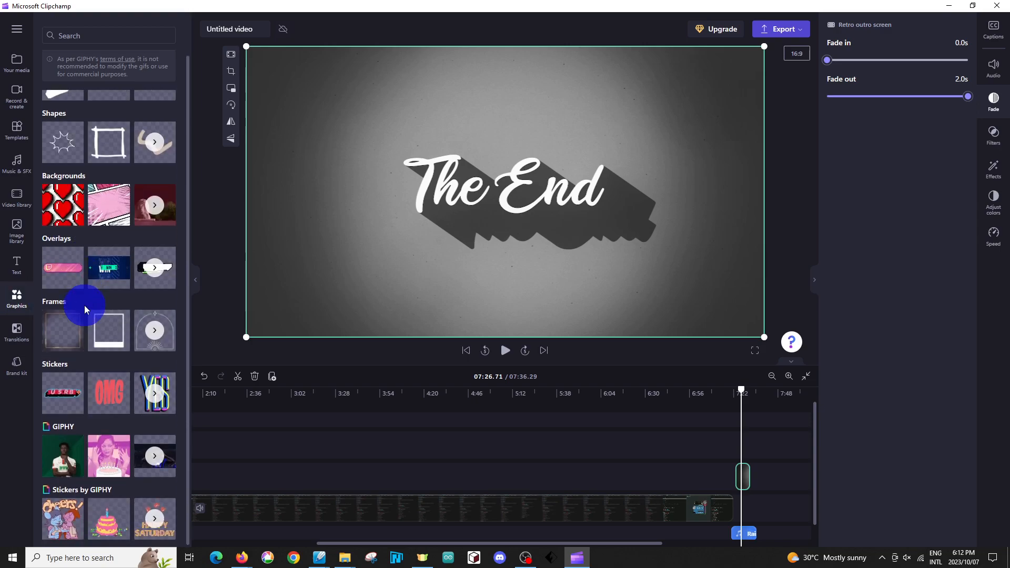
# Step: Browse the graphics, music and video libraries, and locate "The End" clip under Cinematography & media
pyautogui.scroll(1, 86, 305)
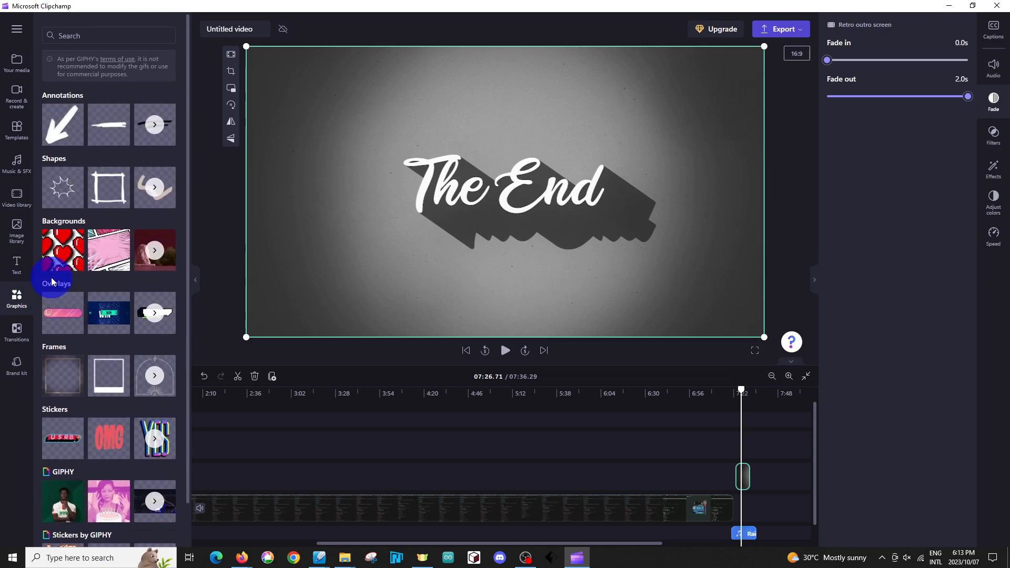
pyautogui.click(19, 169)
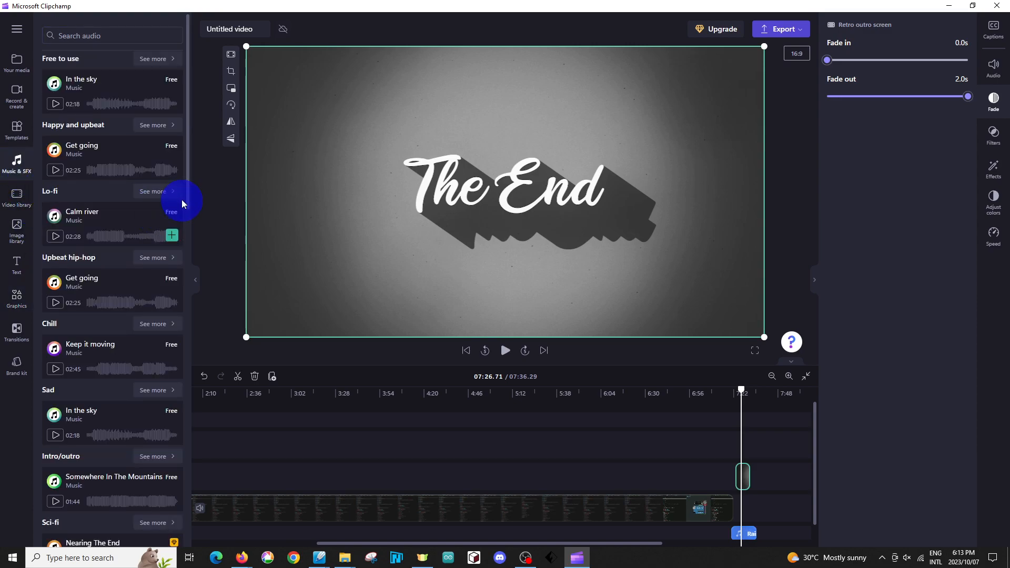
pyautogui.moveTo(187, 188)
pyautogui.mouseDown()
pyautogui.moveTo(175, 346)
pyautogui.moveTo(185, 507)
pyautogui.moveTo(188, 178)
pyautogui.mouseUp()
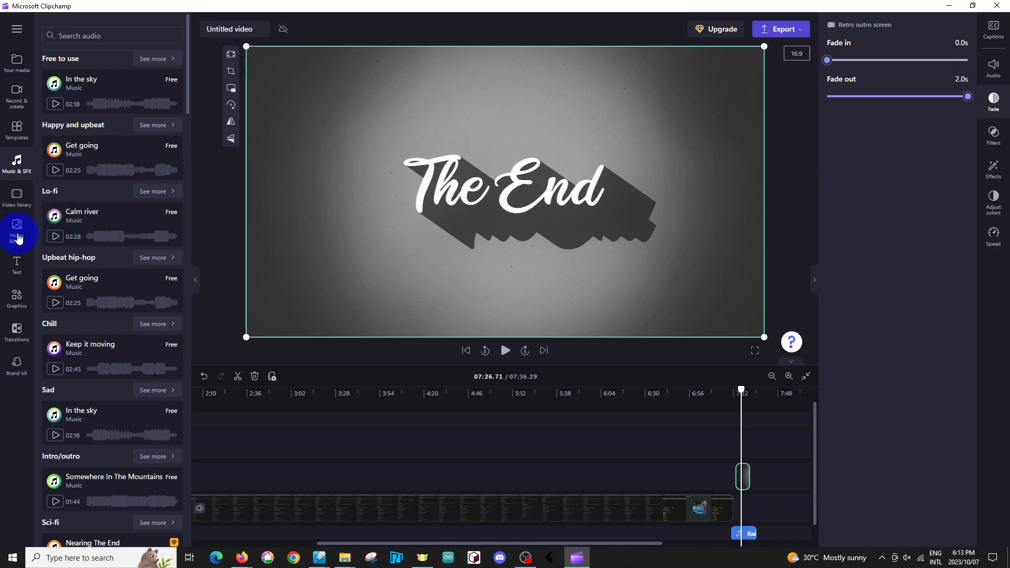
pyautogui.click(17, 203)
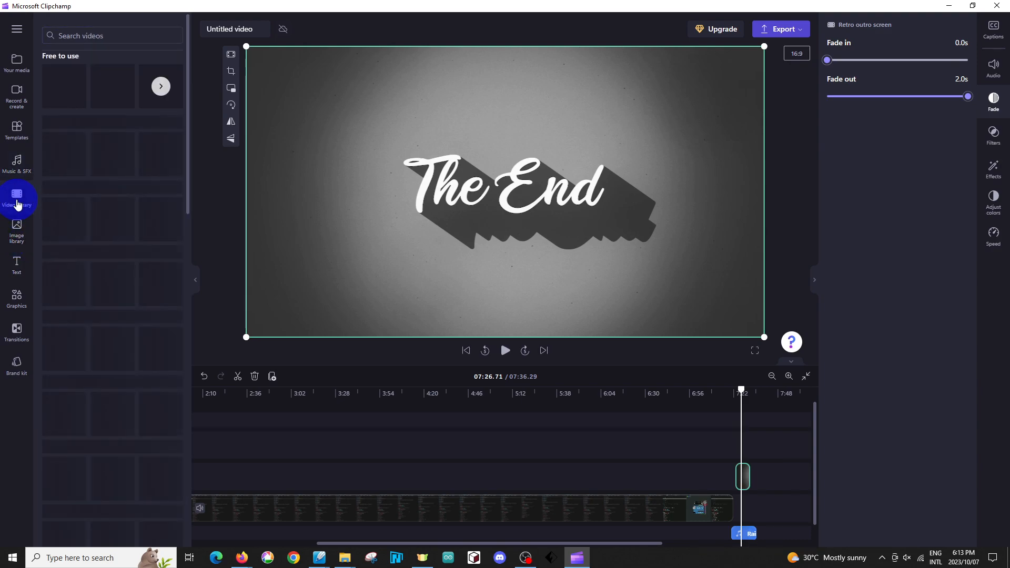
pyautogui.moveTo(190, 168); pyautogui.dragTo(192, 351)
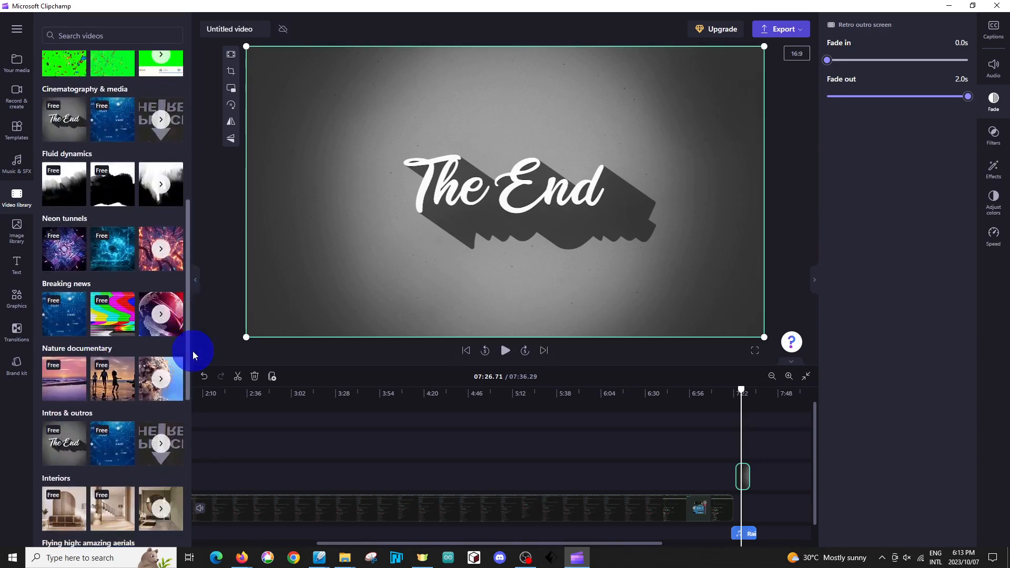
pyautogui.moveTo(188, 209); pyautogui.dragTo(189, 161)
pyautogui.moveTo(66, 233)
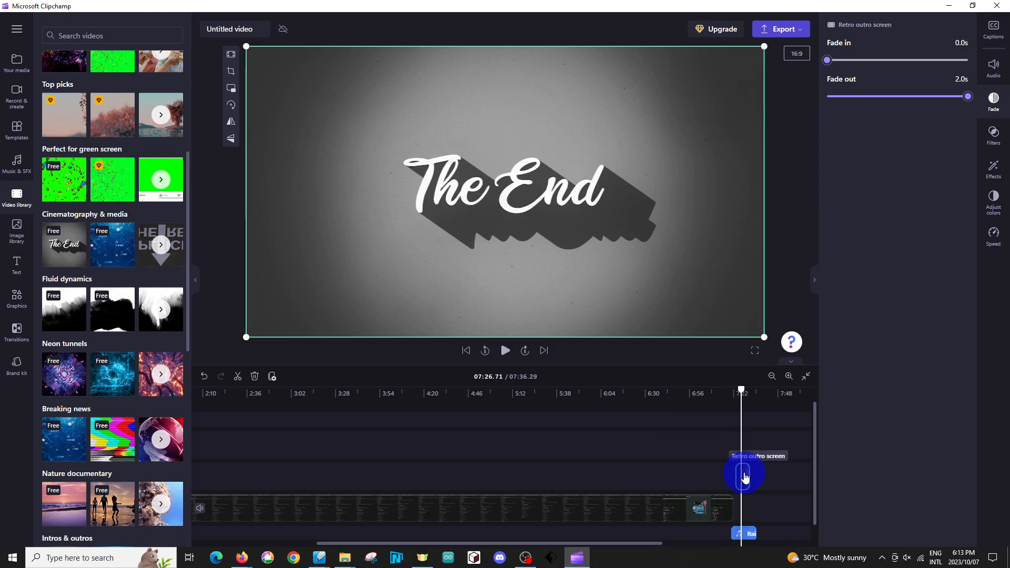
# Step: Fit the whole project in the timeline, move the playhead to about 03:27 and briefly play the preview
pyautogui.click(772, 377)
pyautogui.moveTo(680, 538); pyautogui.dragTo(426, 554)
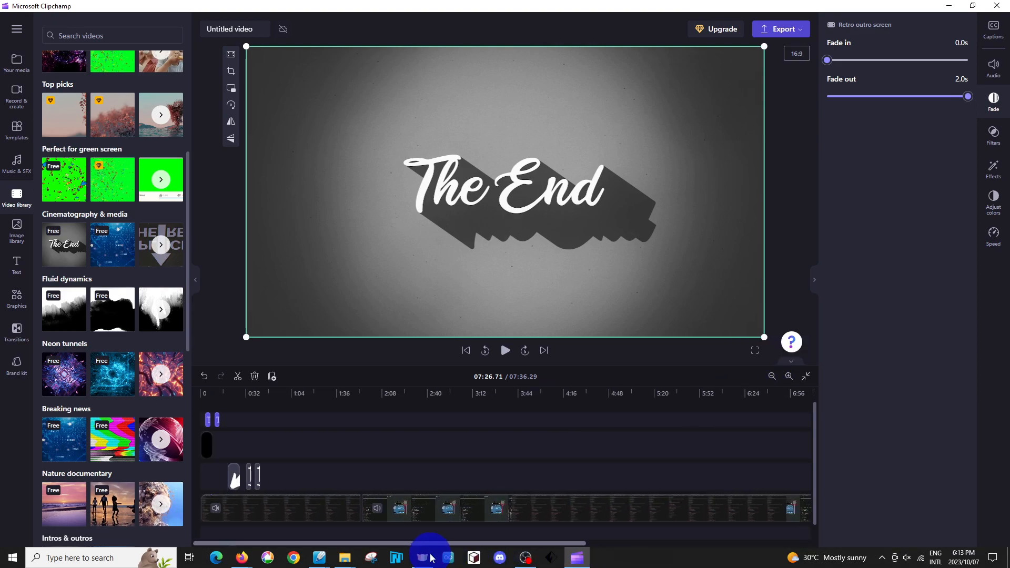
pyautogui.click(772, 377)
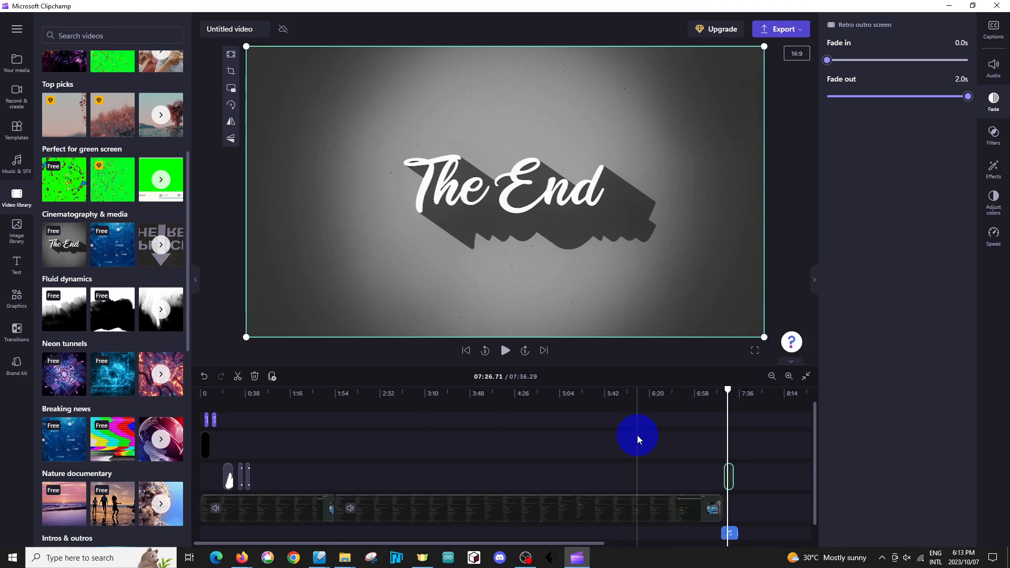
pyautogui.click(476, 393)
pyautogui.moveTo(476, 394); pyautogui.dragTo(440, 395)
pyautogui.press('space')
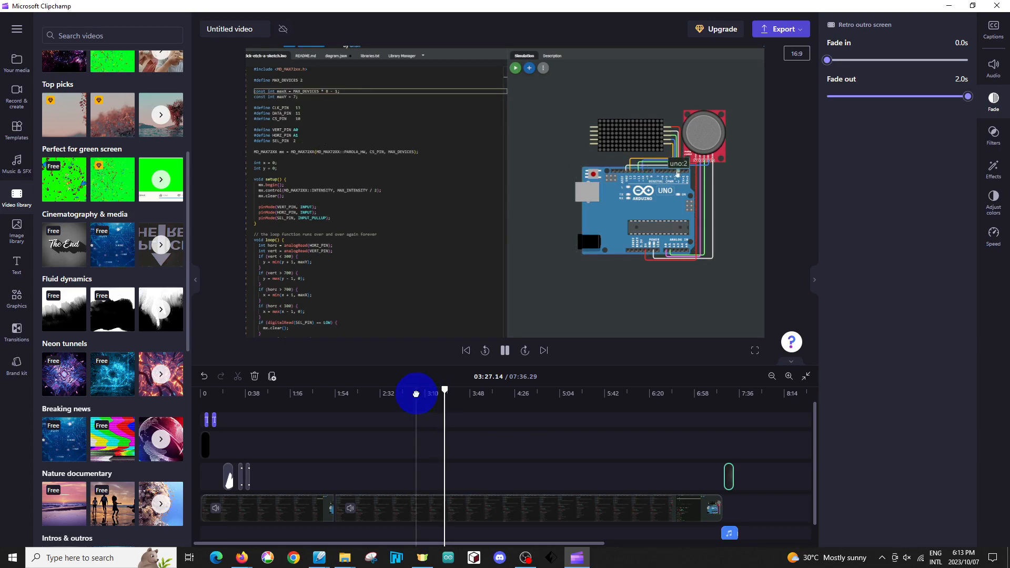
pyautogui.press('space')
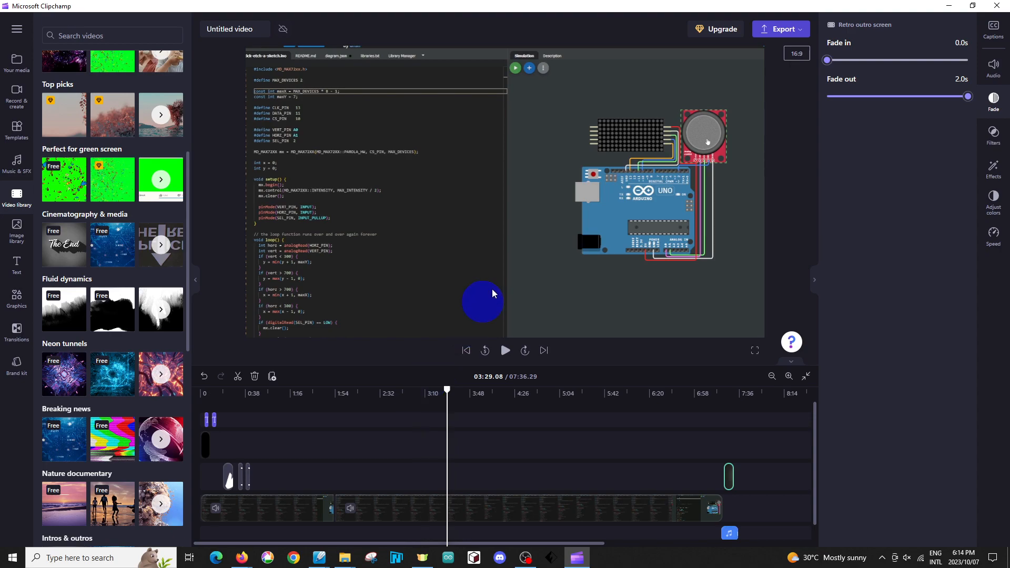
# Step: Start exporting the video at 1080p, and cancel the running export to return to editing
pyautogui.click(780, 36)
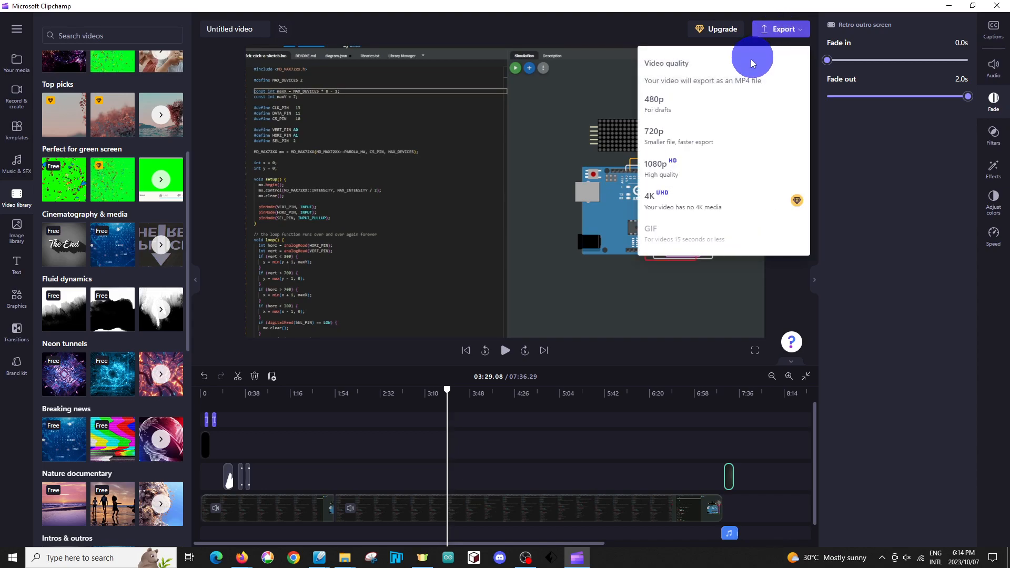
pyautogui.click(684, 169)
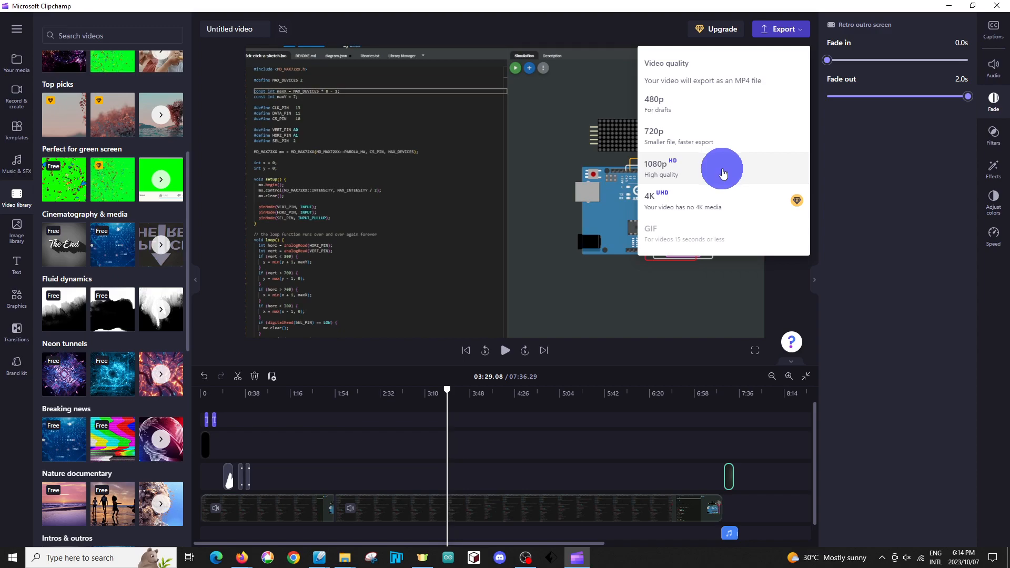
pyautogui.click(724, 169)
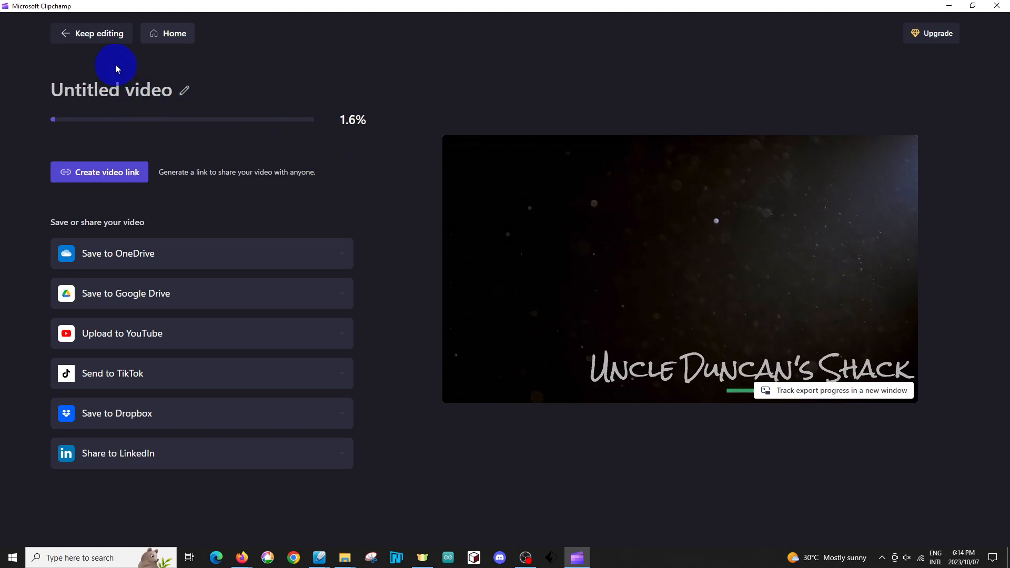
pyautogui.click(108, 35)
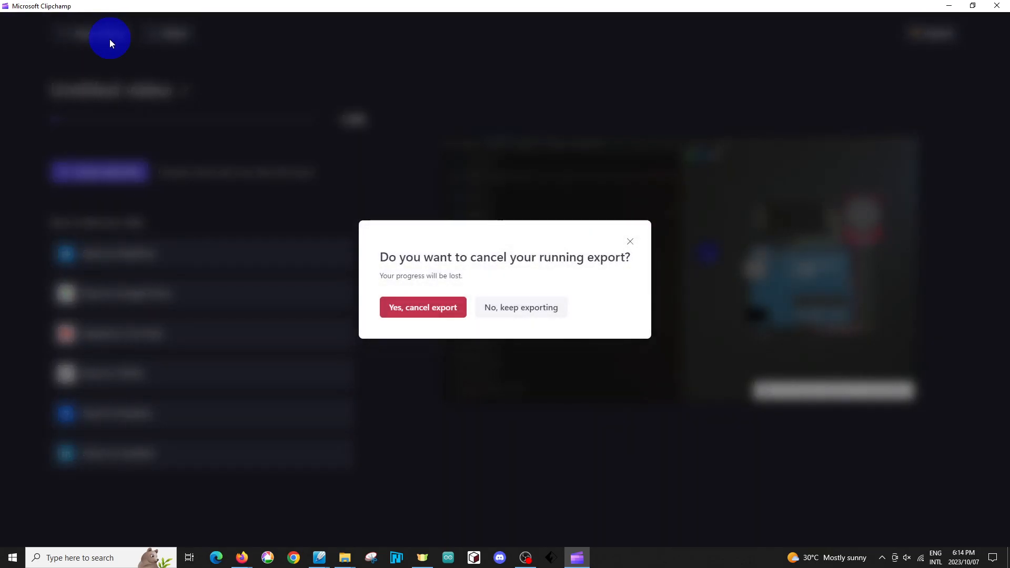
pyautogui.click(410, 307)
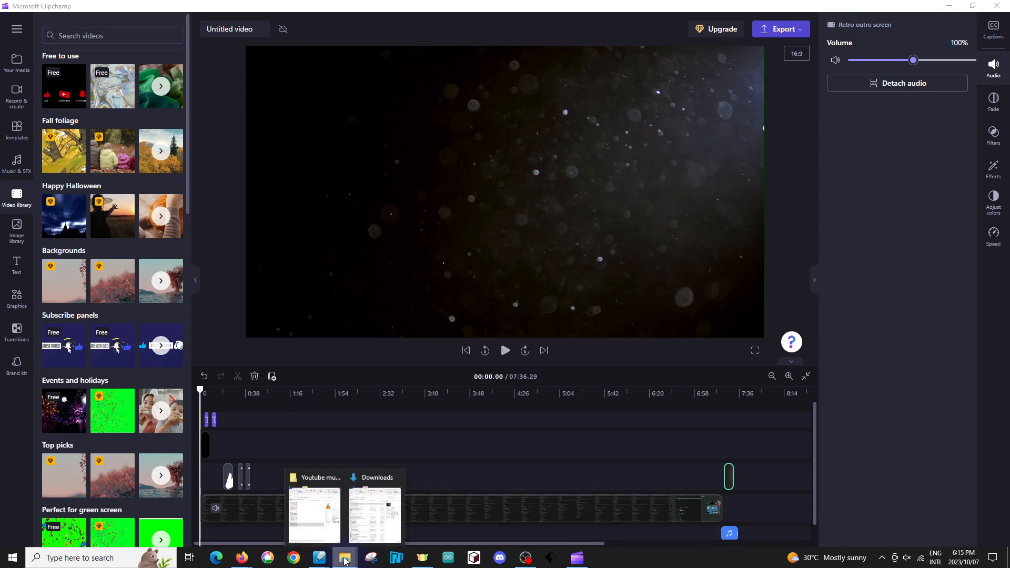
# Step: Play the exported Wokwi Etch A Sketch Tutorial.mp4 in VLC, skip ahead to the joystick drawing simulation, and minimise the player
pyautogui.click(363, 522)
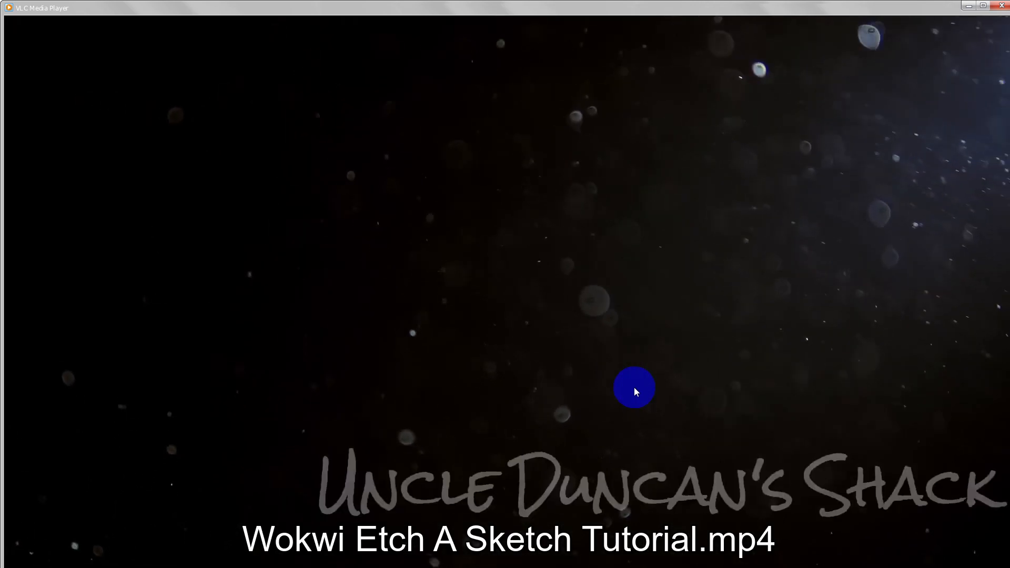
pyautogui.hotkey('alt', 'Right')
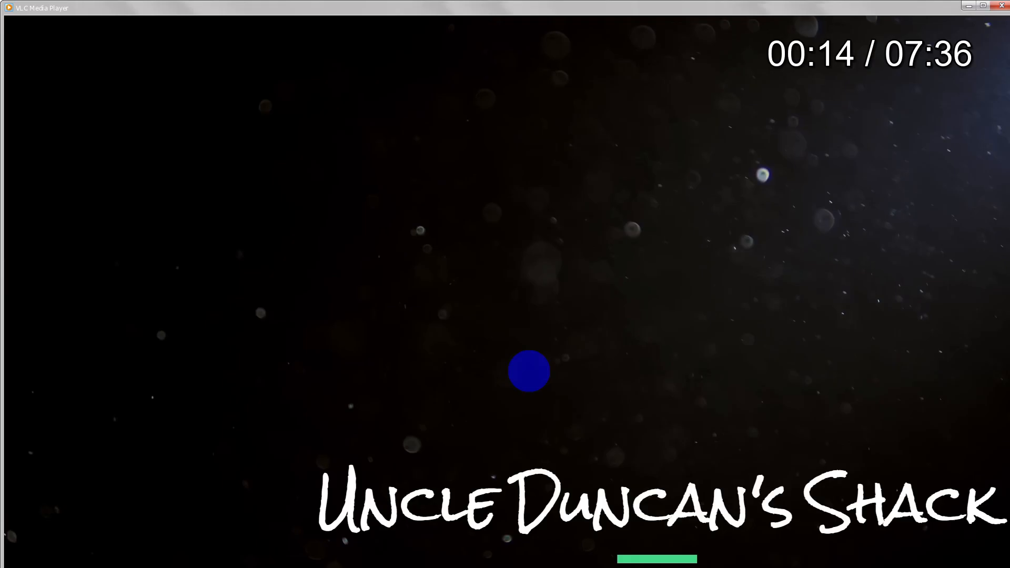
pyautogui.hotkey('alt', 'Right')
pyautogui.hotkey('alt', 'Right')
pyautogui.hotkey('alt', 'Right')
pyautogui.hotkey('alt', 'Right')
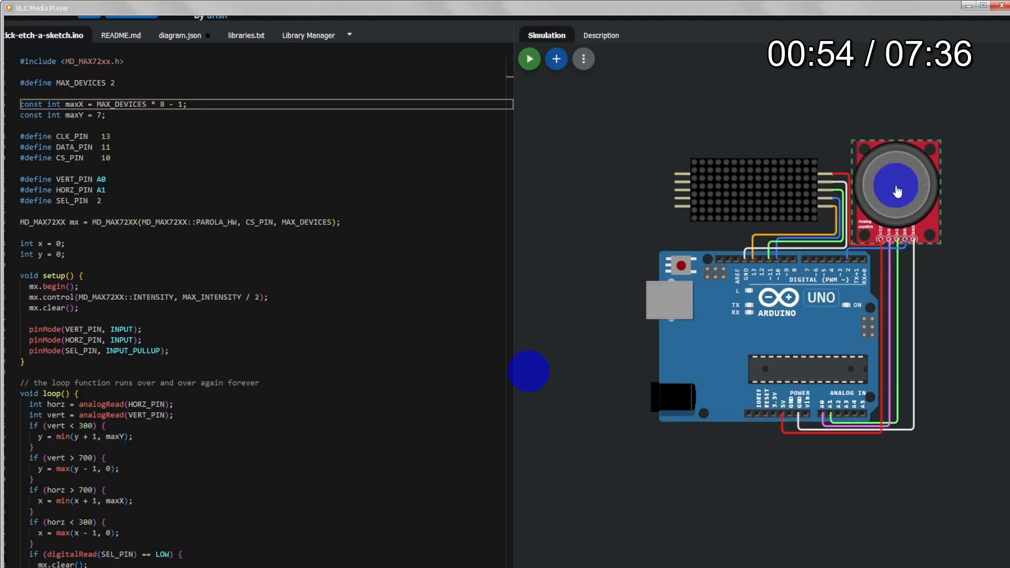
pyautogui.hotkey('alt', 'Right')
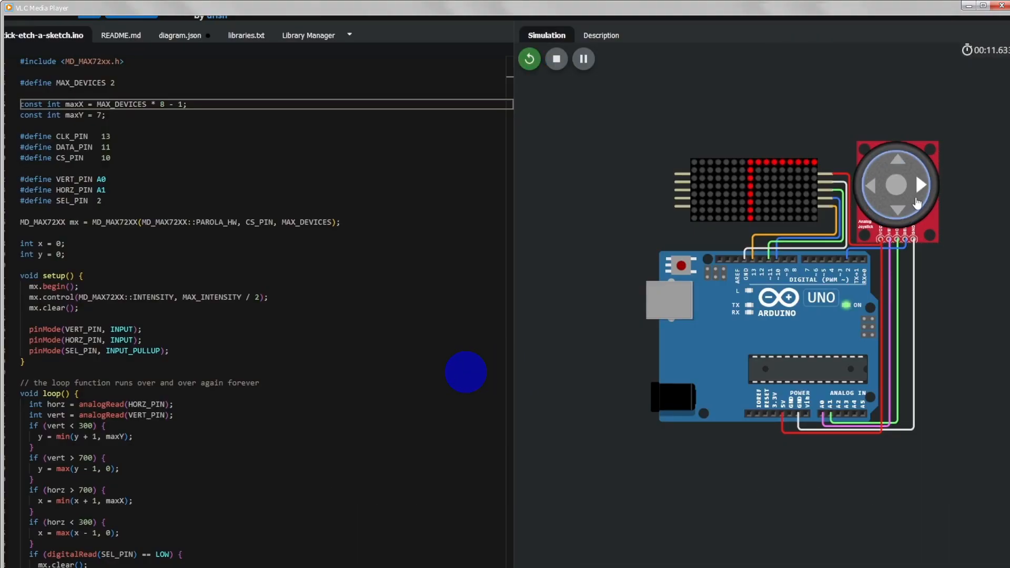
pyautogui.press('space')
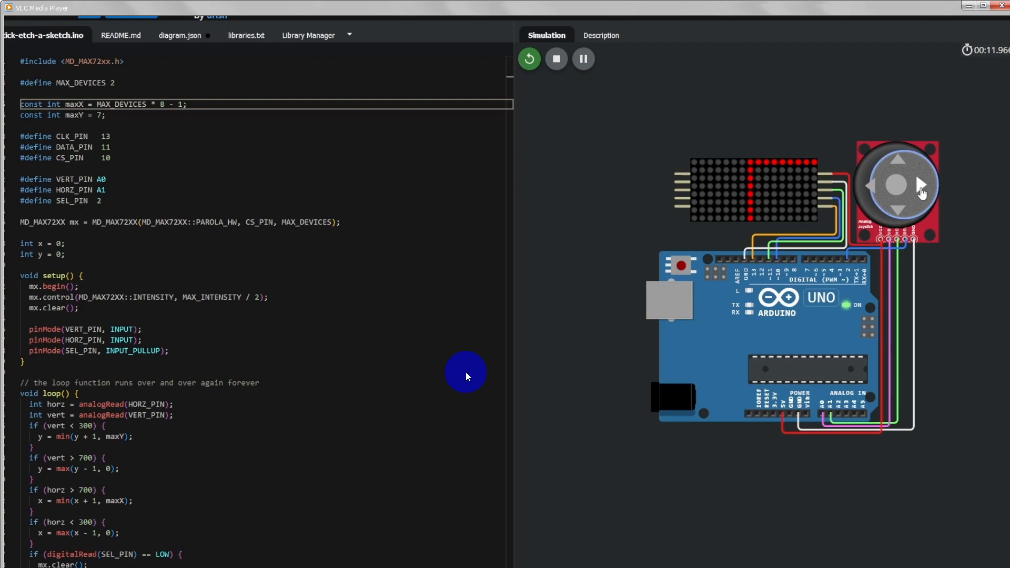
pyautogui.hotkey('alt', 'Right')
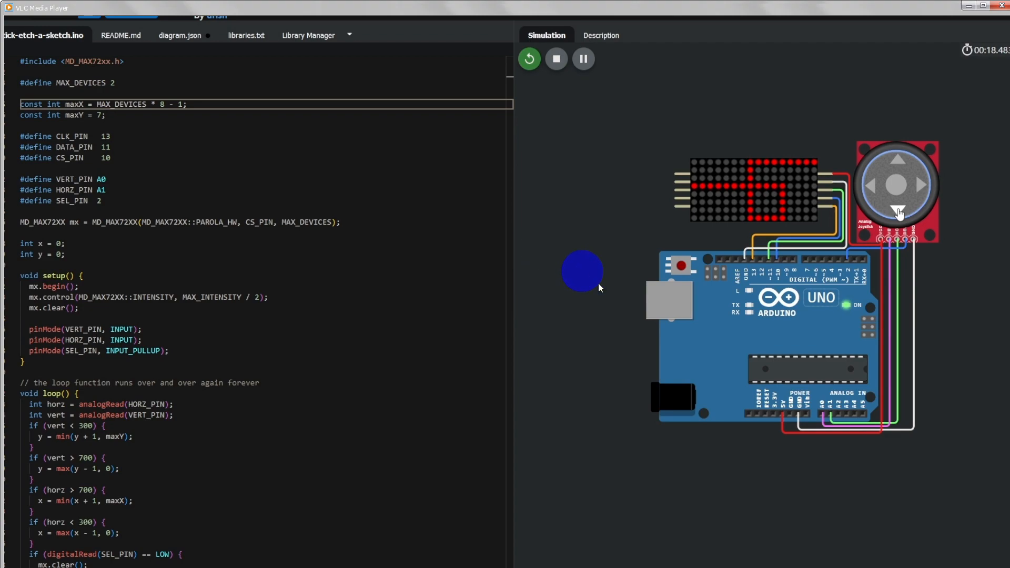
pyautogui.click(969, 6)
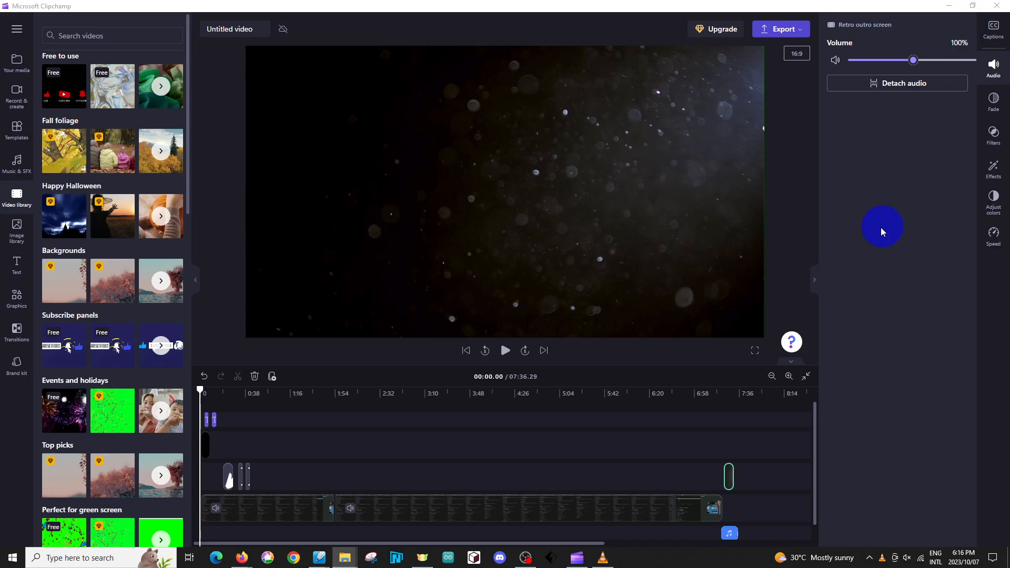
# Step: Switch to Picasa and search the picture library for "screen"
pyautogui.click(410, 518)
pyautogui.click(361, 537)
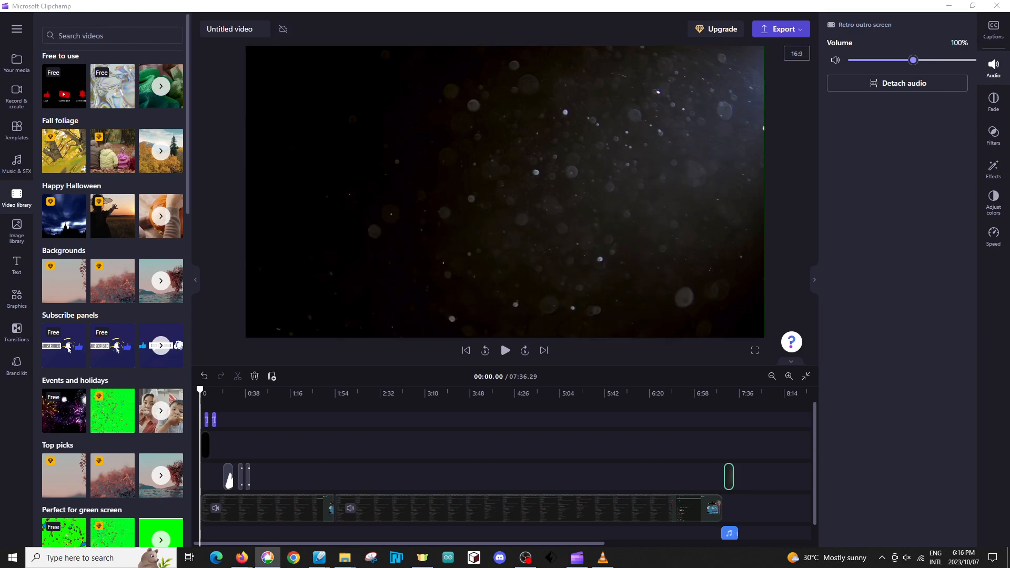
pyautogui.moveTo(966, 0); pyautogui.dragTo(444, 72)
pyautogui.click(963, 67)
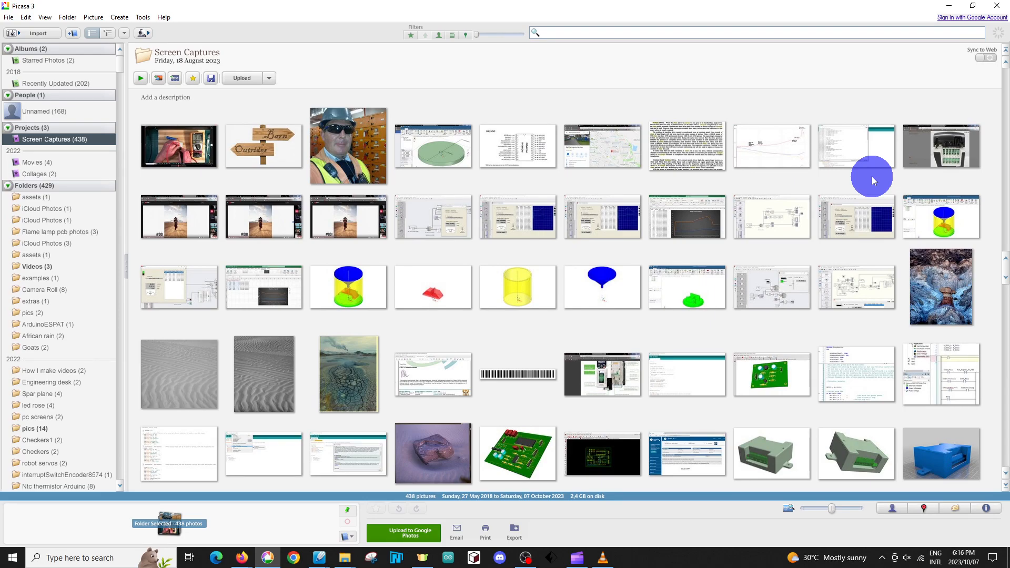
pyautogui.write('screen')
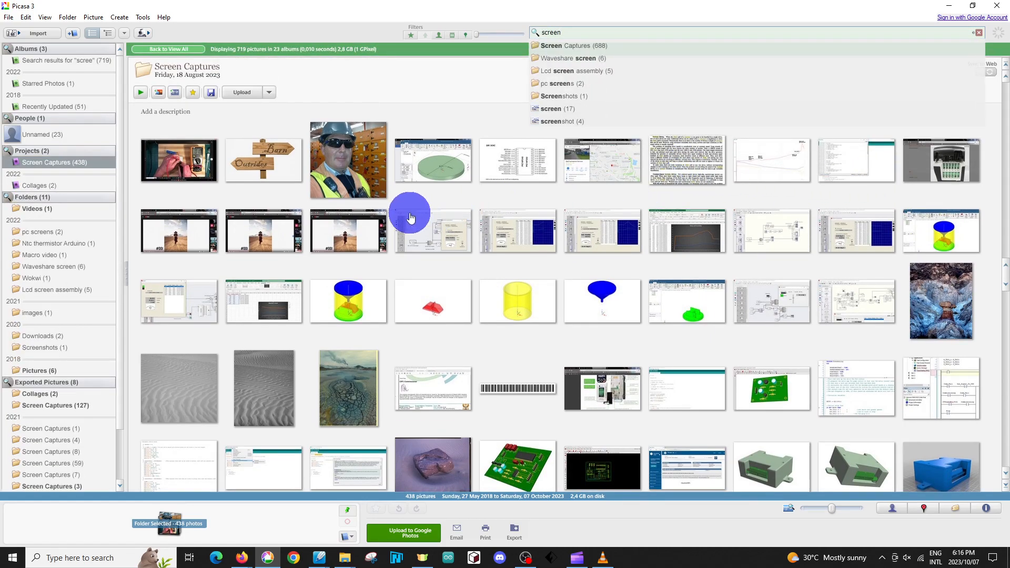
# Step: Find the Wokwi etch a sketch screenshot at the end of the Screen Captures folder and open it for editing
pyautogui.click(401, 200)
pyautogui.scroll(-15, 401, 200)
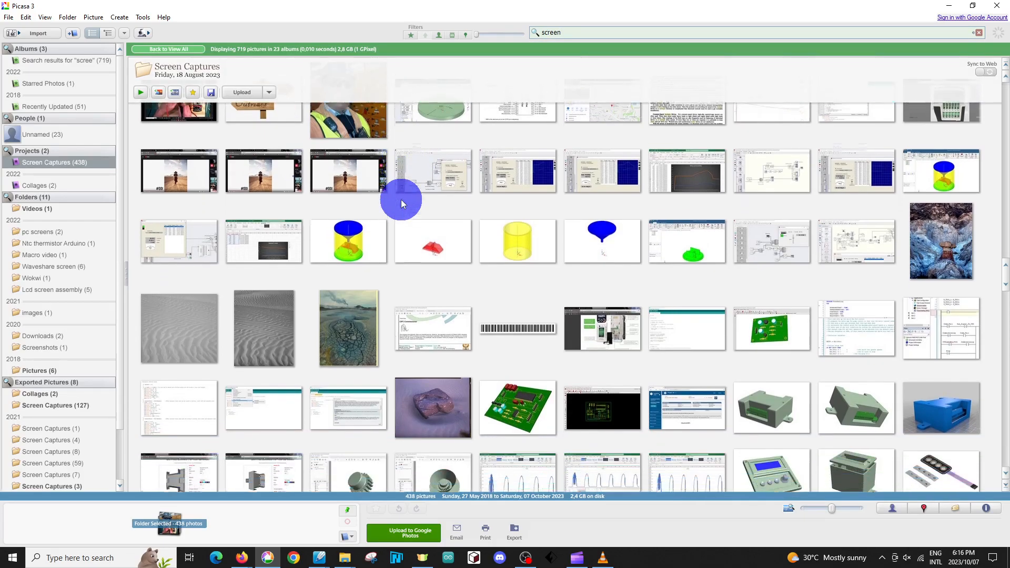
pyautogui.scroll(-15, 402, 203)
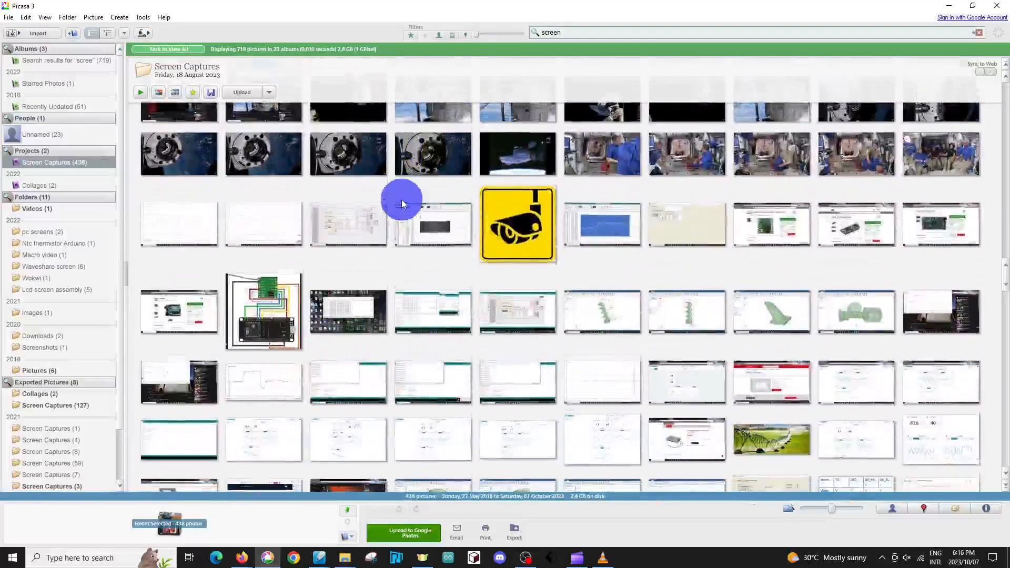
pyautogui.scroll(-15, 405, 204)
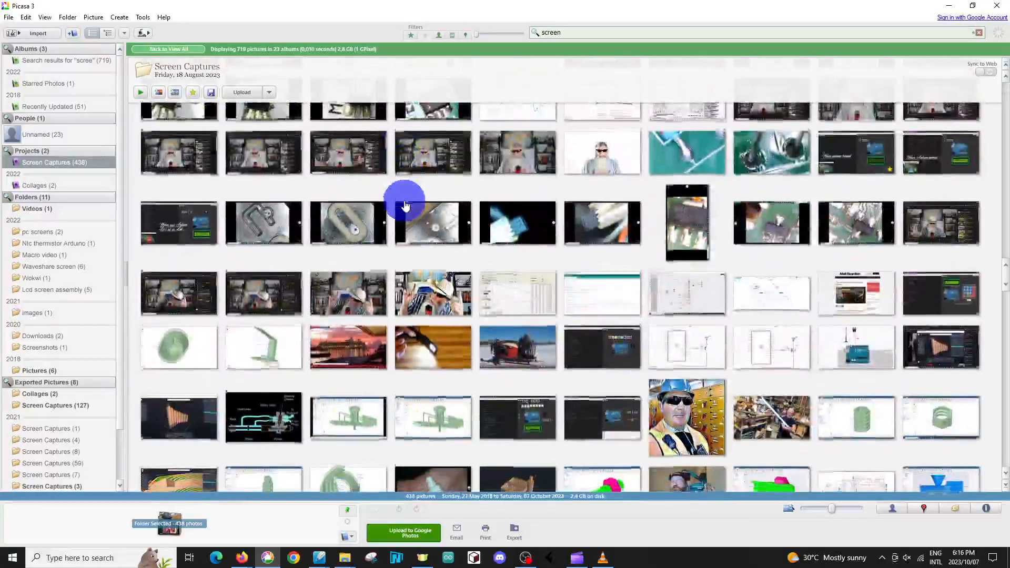
pyautogui.scroll(-5, 405, 205)
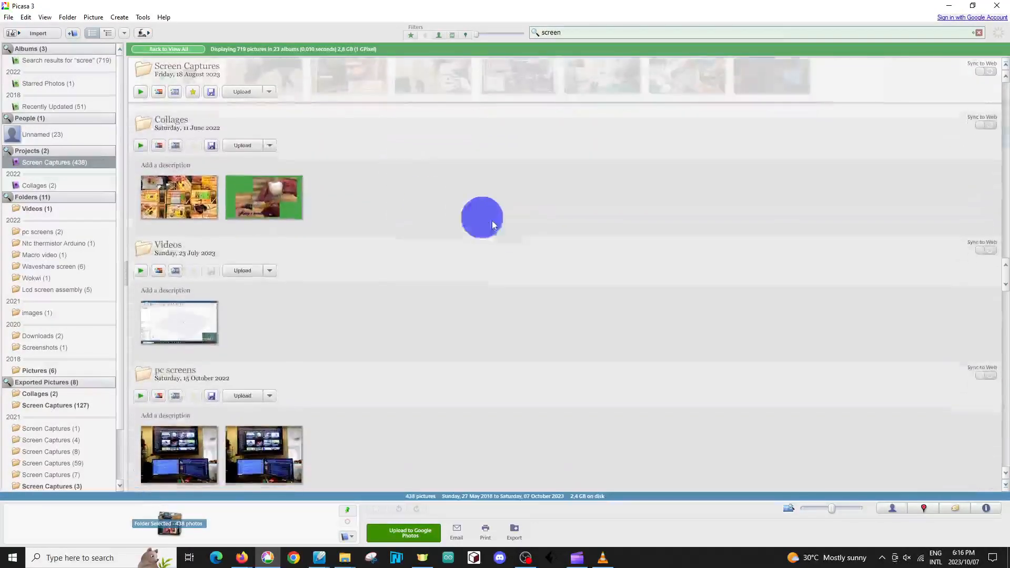
pyautogui.scroll(4, 668, 313)
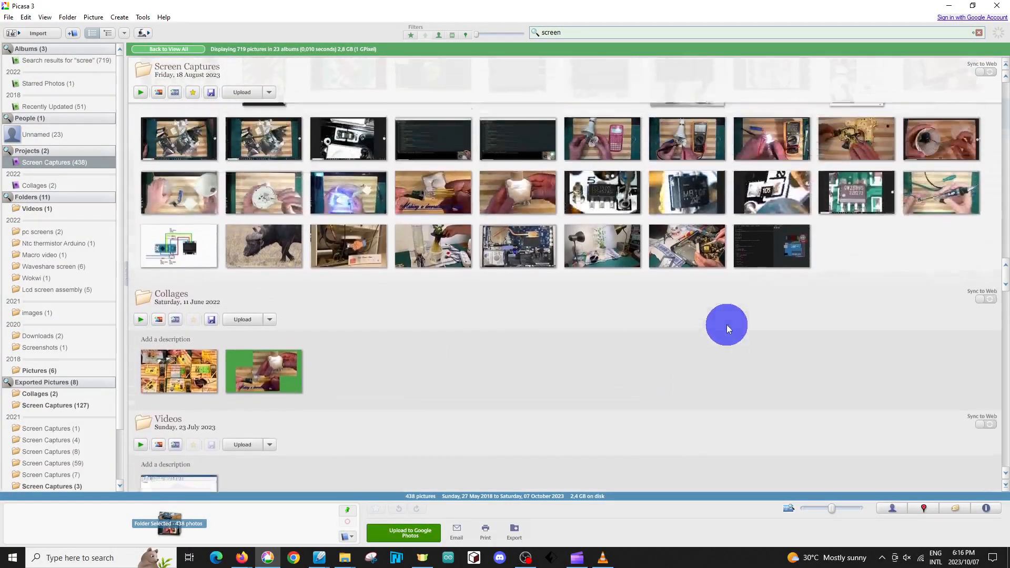
pyautogui.click(752, 303)
pyautogui.doubleClick(753, 303)
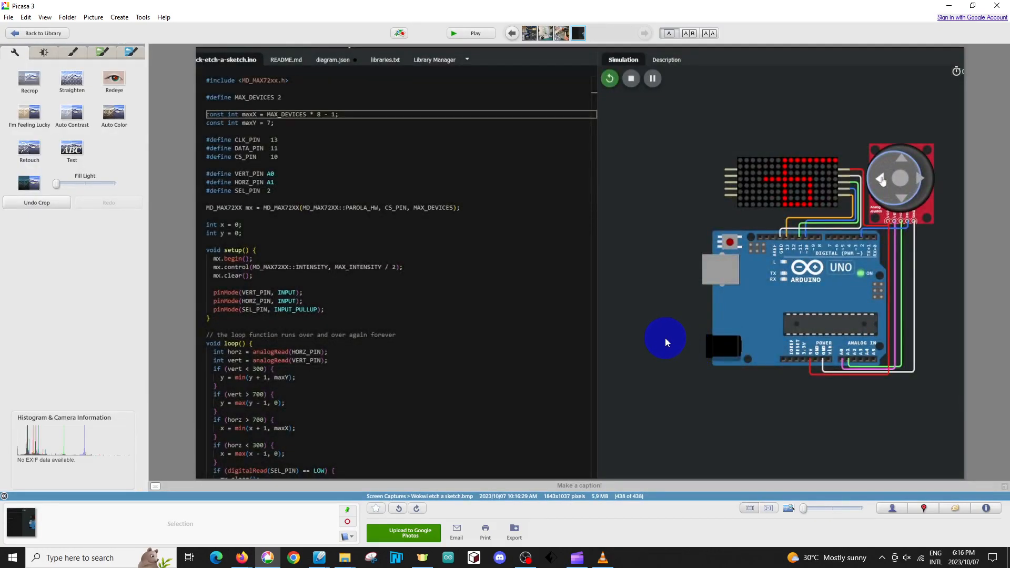
# Step: Undo the screenshot's crop, open the 16:9 HDTV crop settings and cancel them, and redo the crop
pyautogui.click(39, 203)
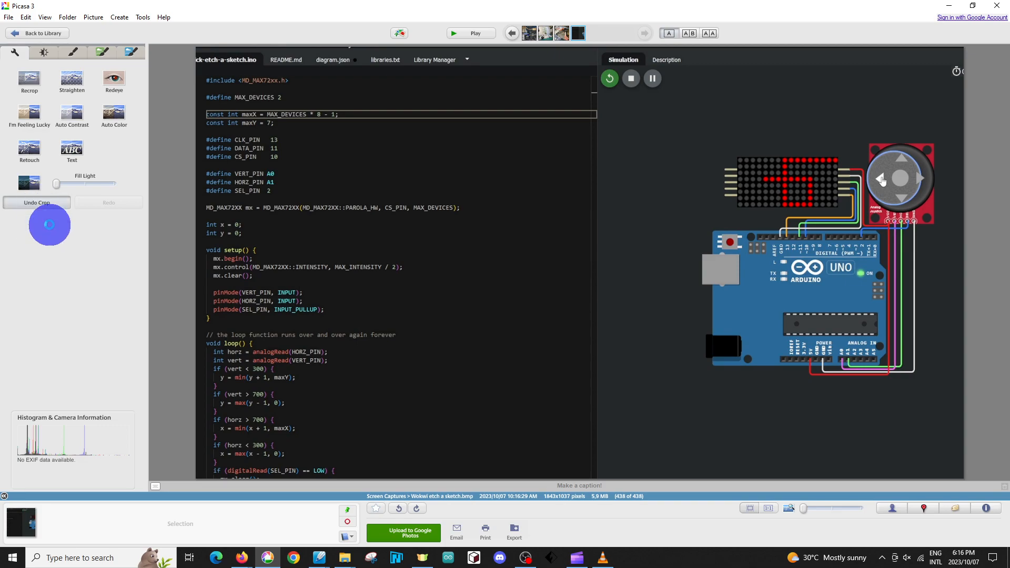
pyautogui.click(27, 79)
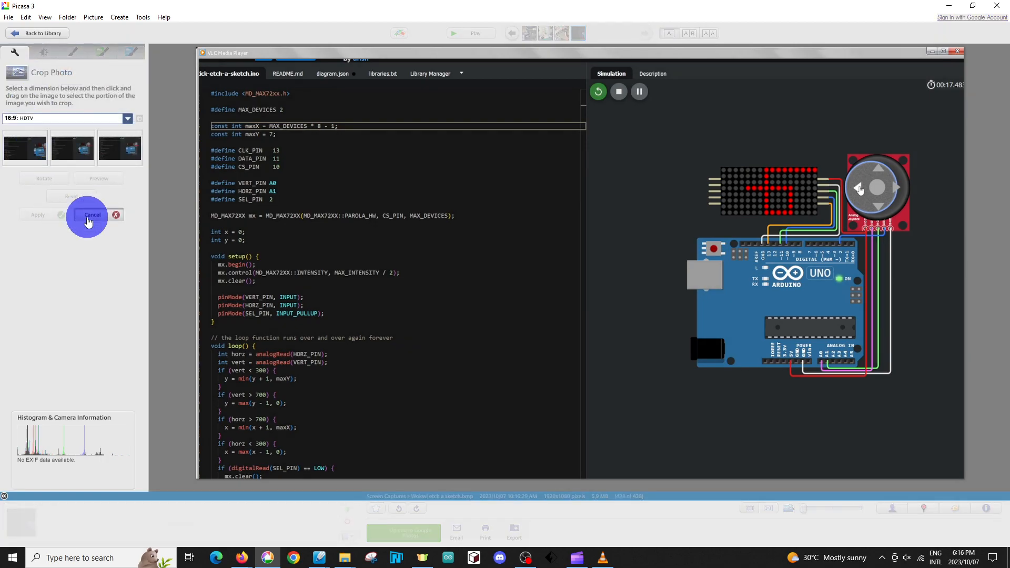
pyautogui.click(86, 217)
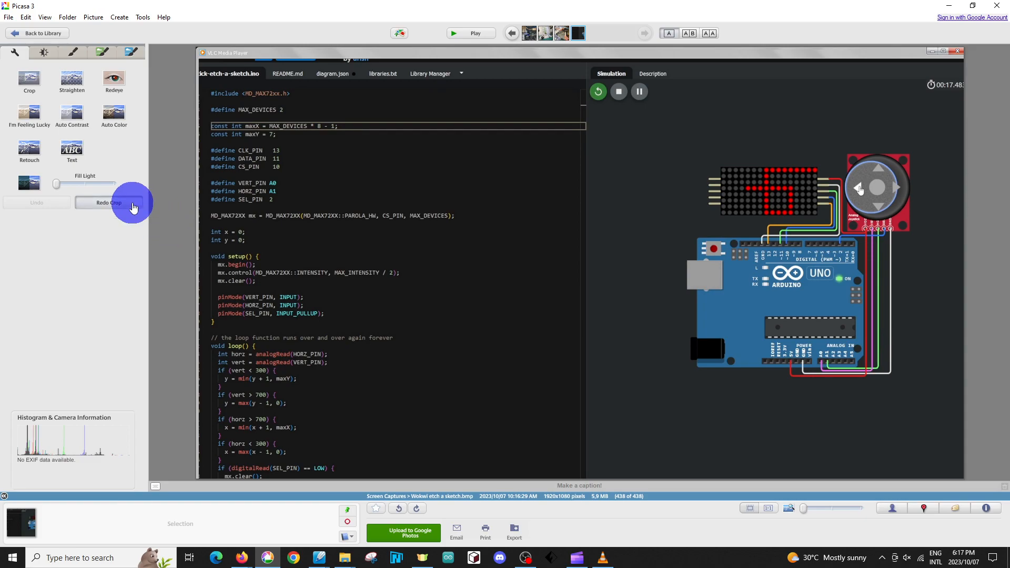
pyautogui.click(133, 209)
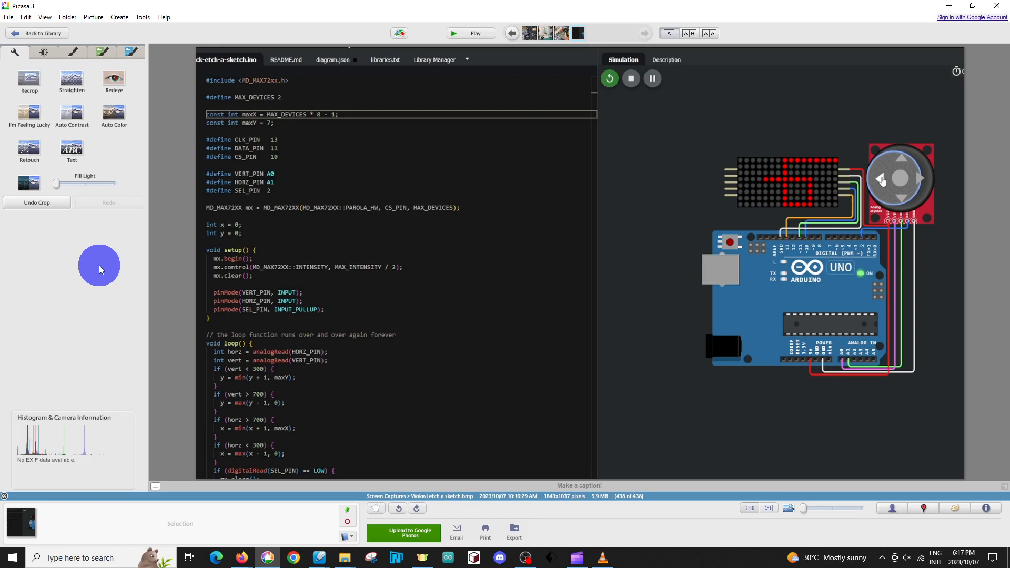
# Step: Export the cropped screenshot to the Screen Captures folder at original size and image quality 100, and minimise the folder window that opens
pyautogui.hotkey('ctrl', 'shift', 's')
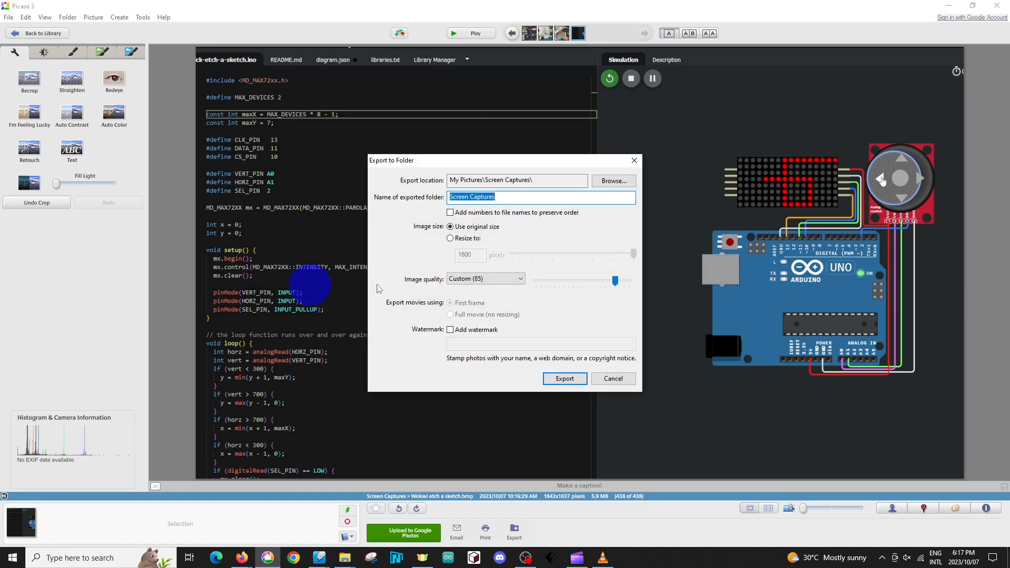
pyautogui.click(616, 282)
pyautogui.moveTo(616, 285); pyautogui.dragTo(645, 277)
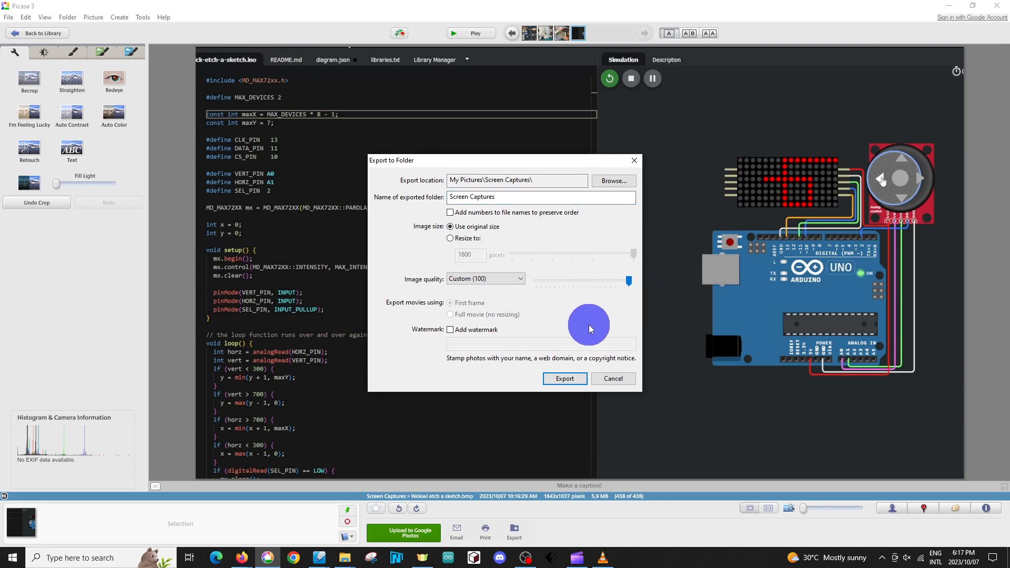
pyautogui.click(564, 378)
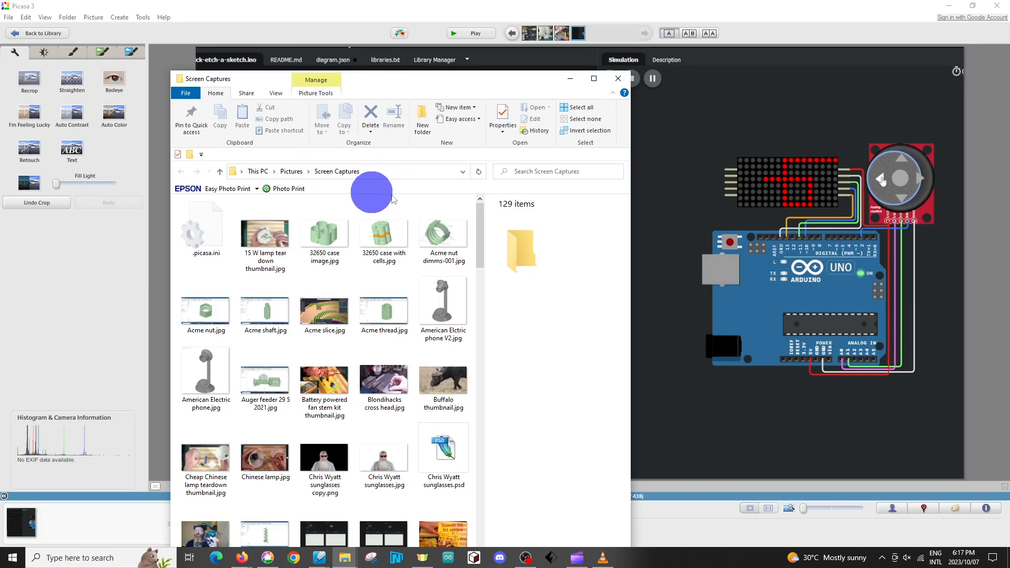
pyautogui.click(569, 80)
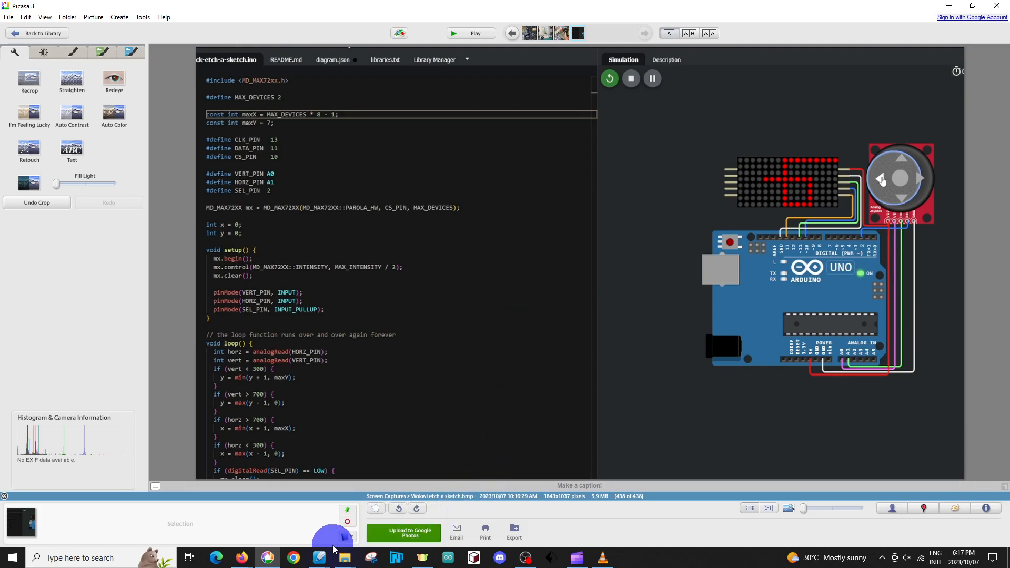
# Step: Switch to the Wokwi etch a sketch thumbnail document in Serif DrawPlus and start inserting a picture from file
pyautogui.moveTo(323, 557)
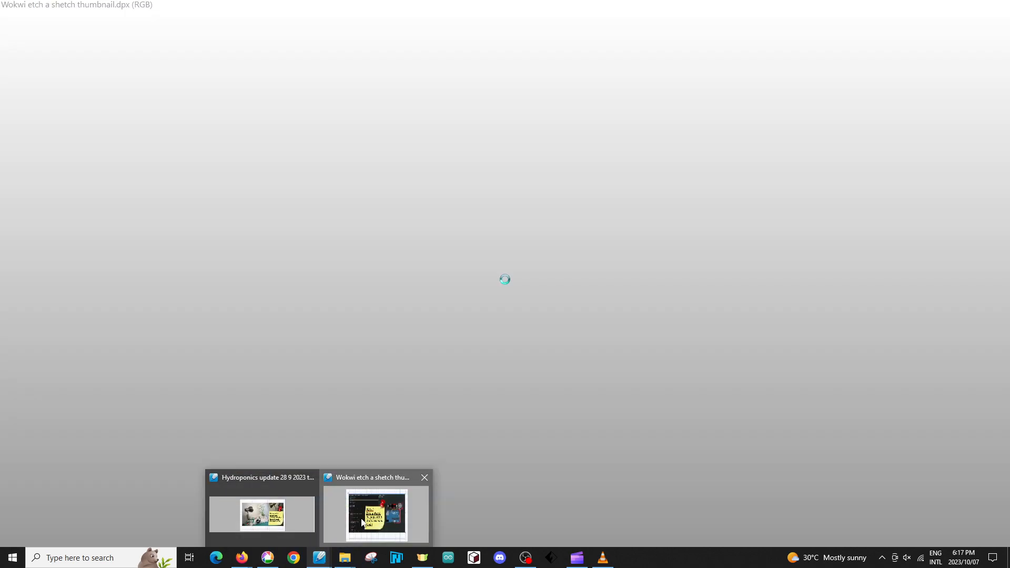
pyautogui.click(362, 522)
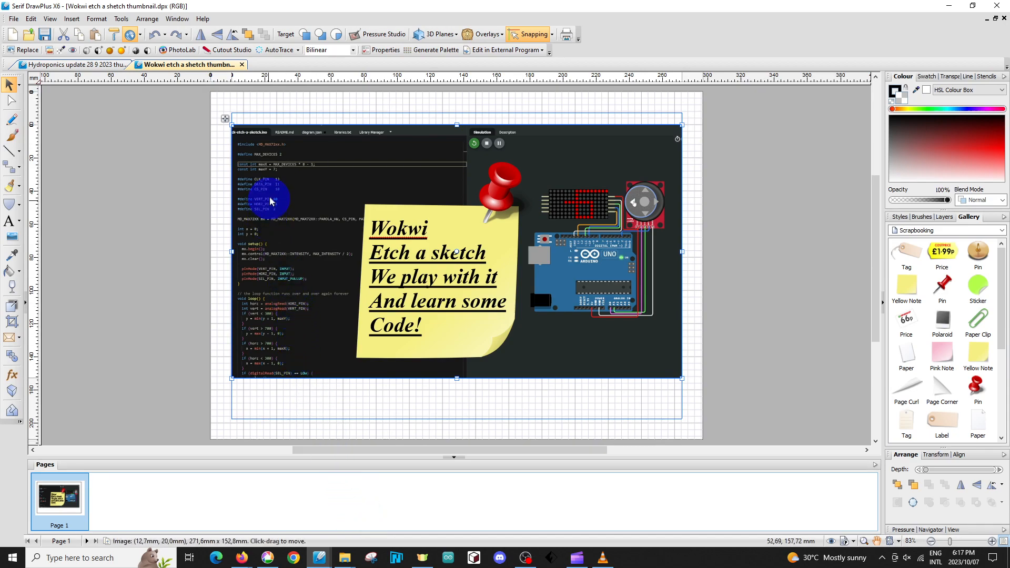
pyautogui.click(72, 20)
pyautogui.moveTo(85, 47)
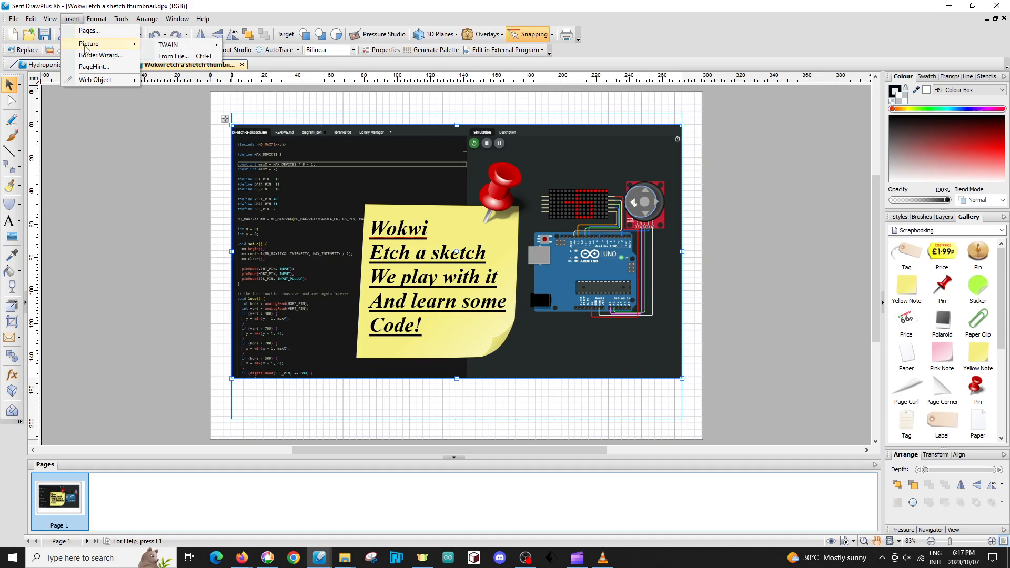
pyautogui.click(174, 55)
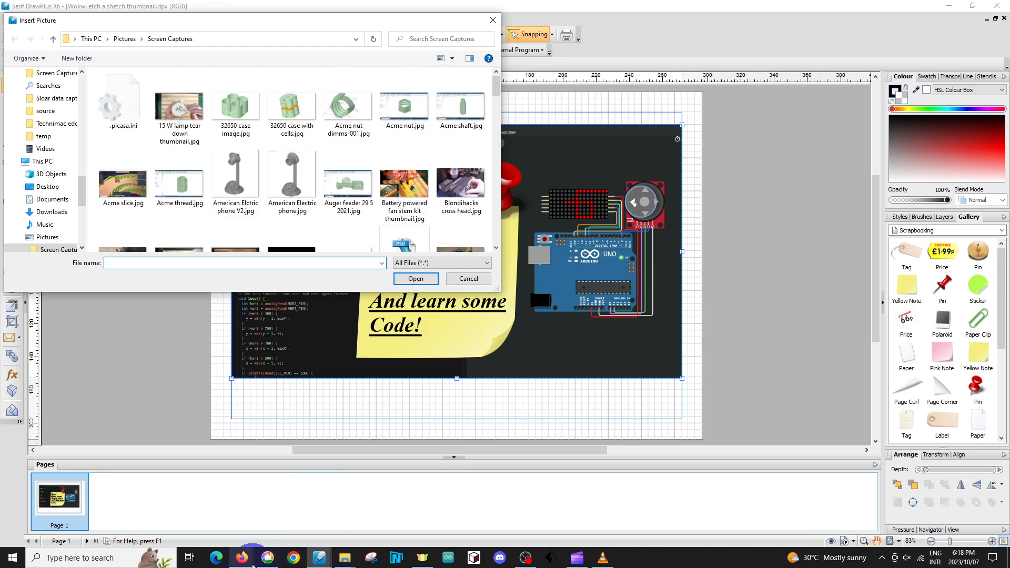
# Step: Return to Picasa, check the screenshot's file name in the rename dialog, and cancel the renaming
pyautogui.moveTo(268, 561)
pyautogui.click(273, 500)
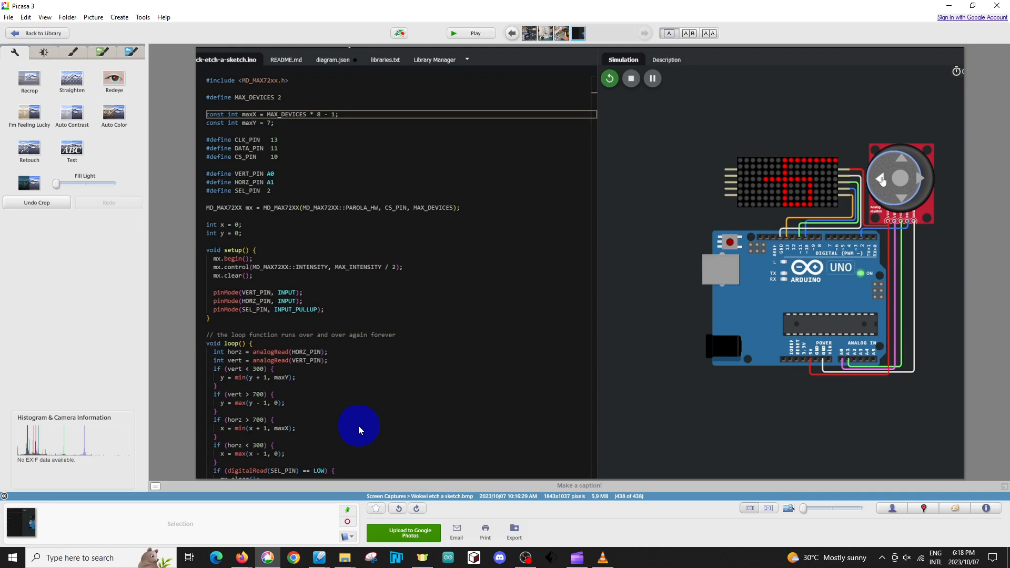
pyautogui.press('F2')
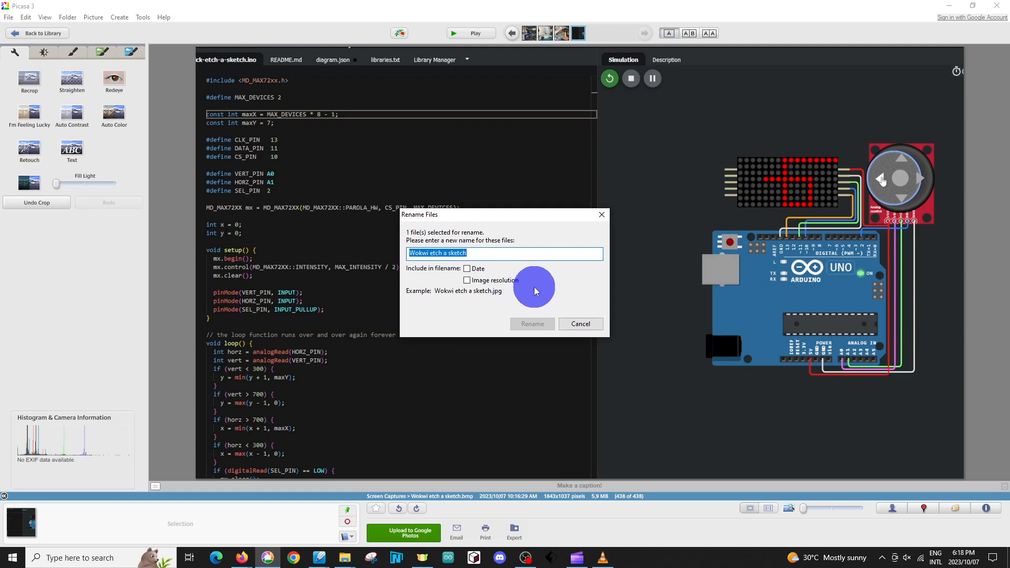
pyautogui.click(572, 323)
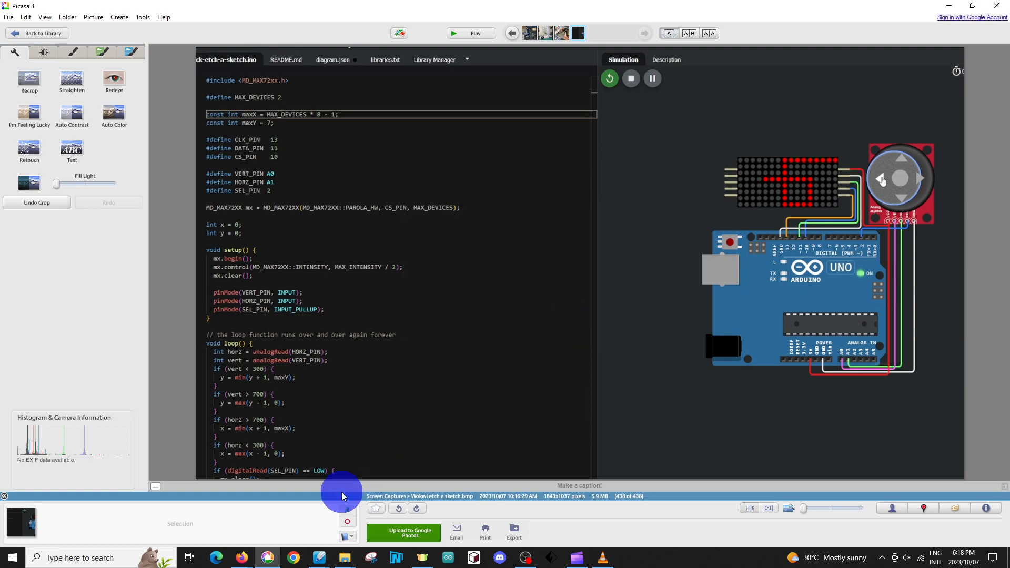
# Step: Back in DrawPlus, locate Wokwi etch a sketch.jpg and Wokwi etch a sketch-001.jpg in the Screen Captures folder and cancel the insertion
pyautogui.moveTo(322, 561)
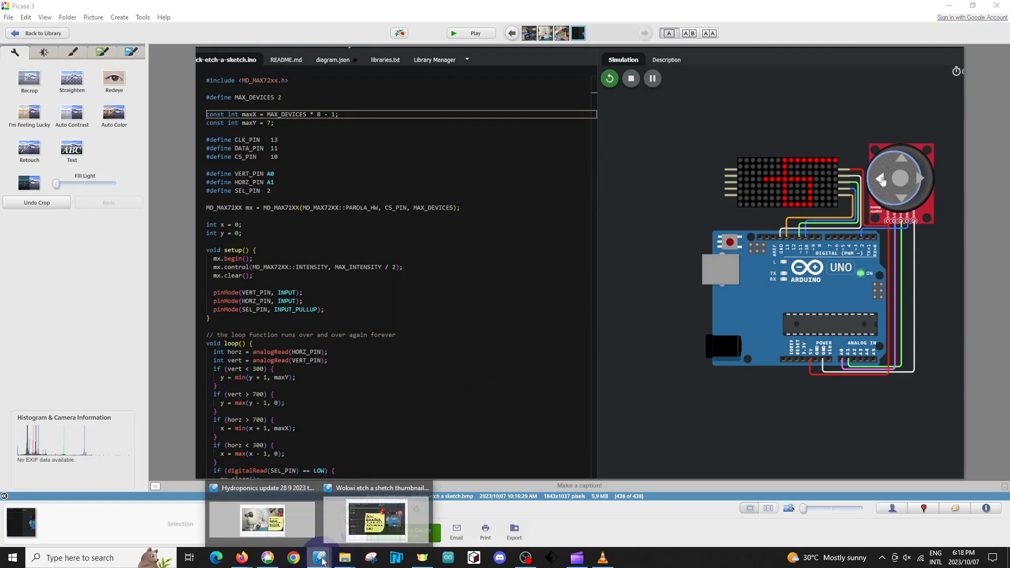
pyautogui.click(358, 525)
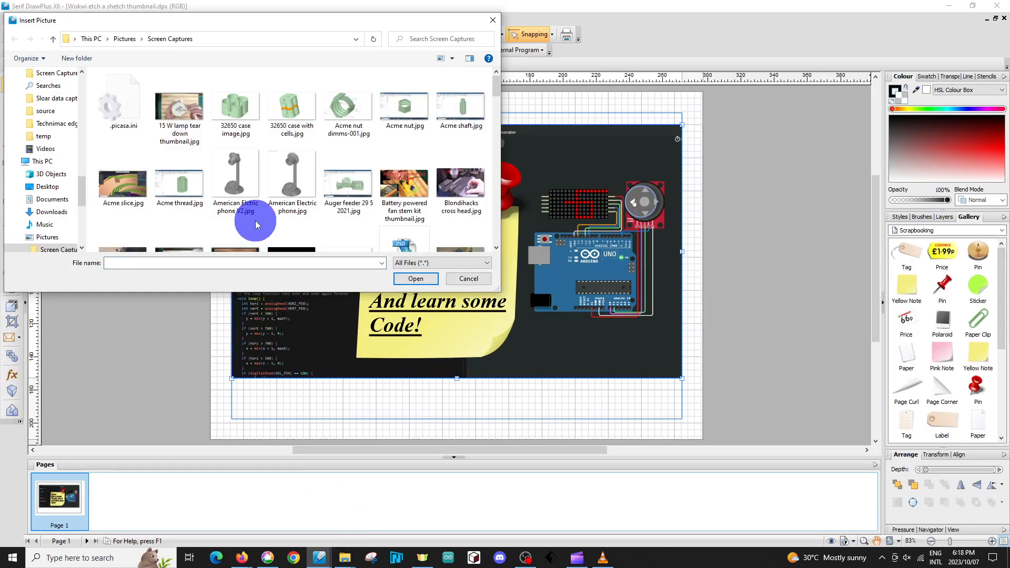
pyautogui.press('w')
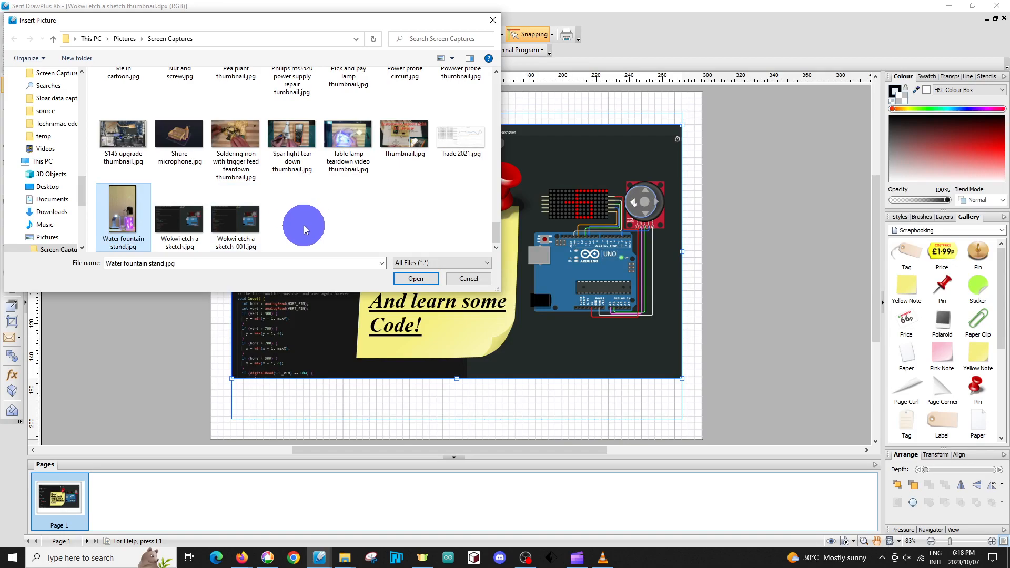
pyautogui.click(185, 228)
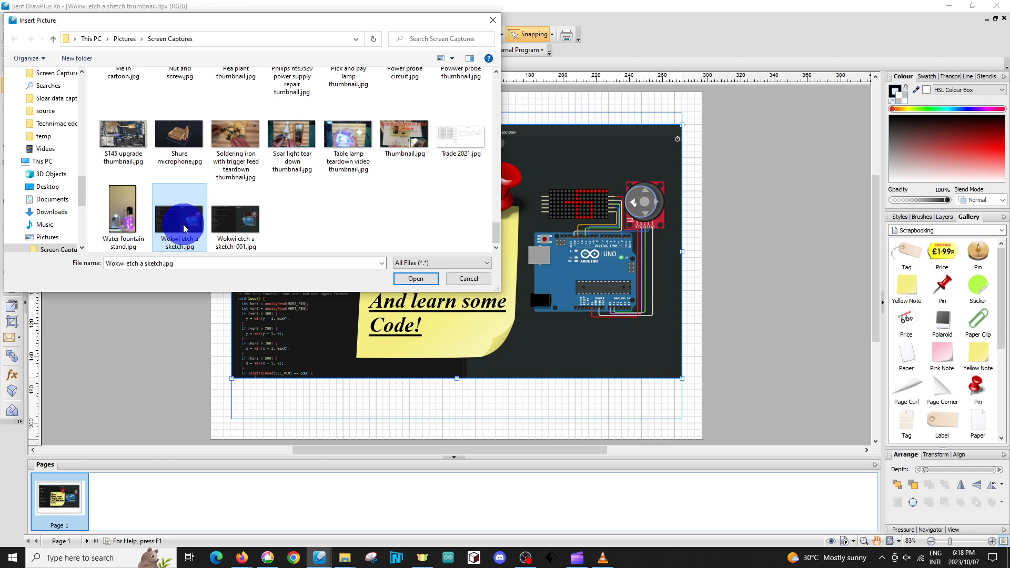
pyautogui.click(245, 216)
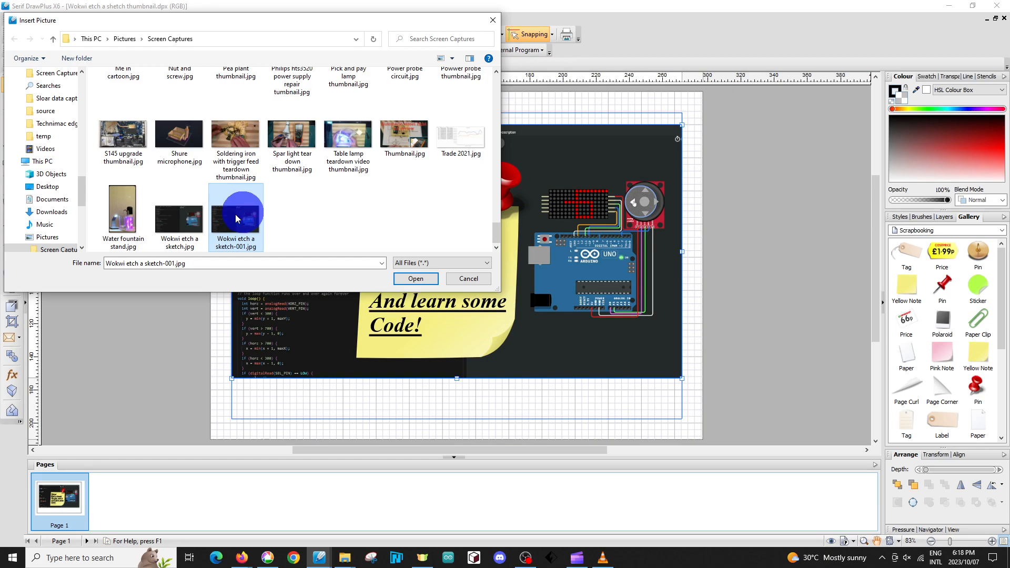
pyautogui.click(463, 279)
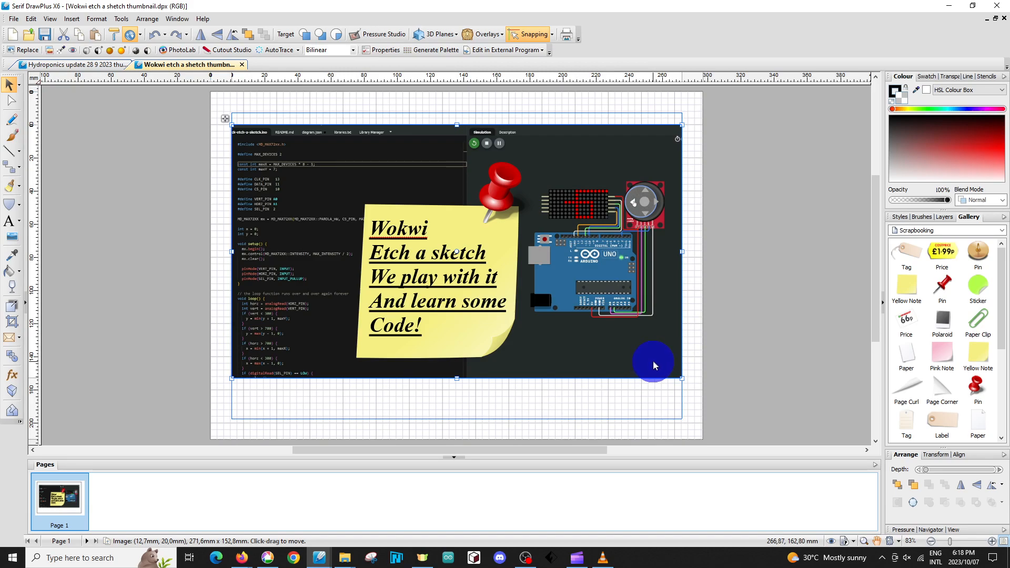
# Step: Select the thumbnail's title text, yellow note and red pin in turn to examine its separate elements
pyautogui.click(450, 224)
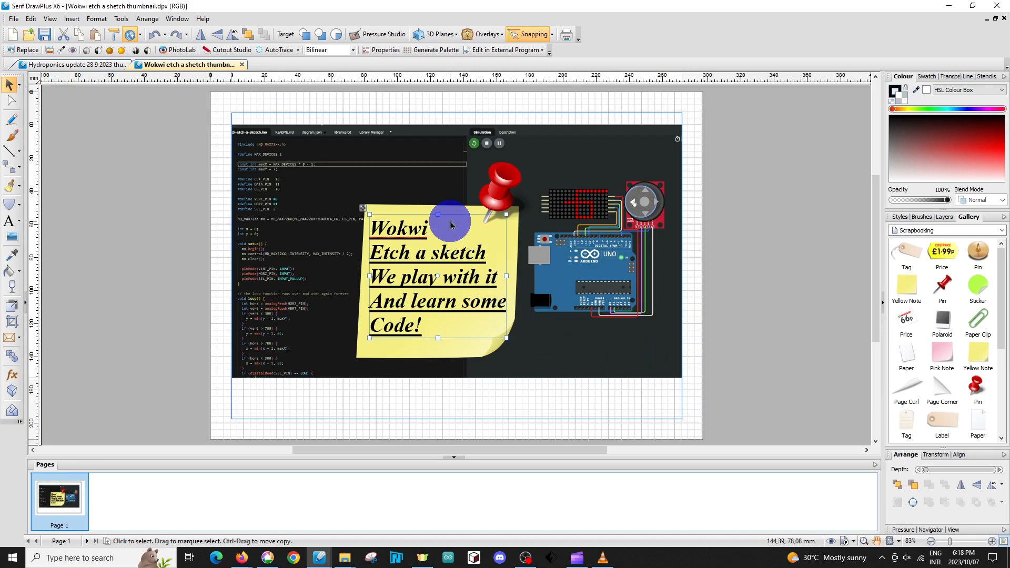
pyautogui.click(452, 349)
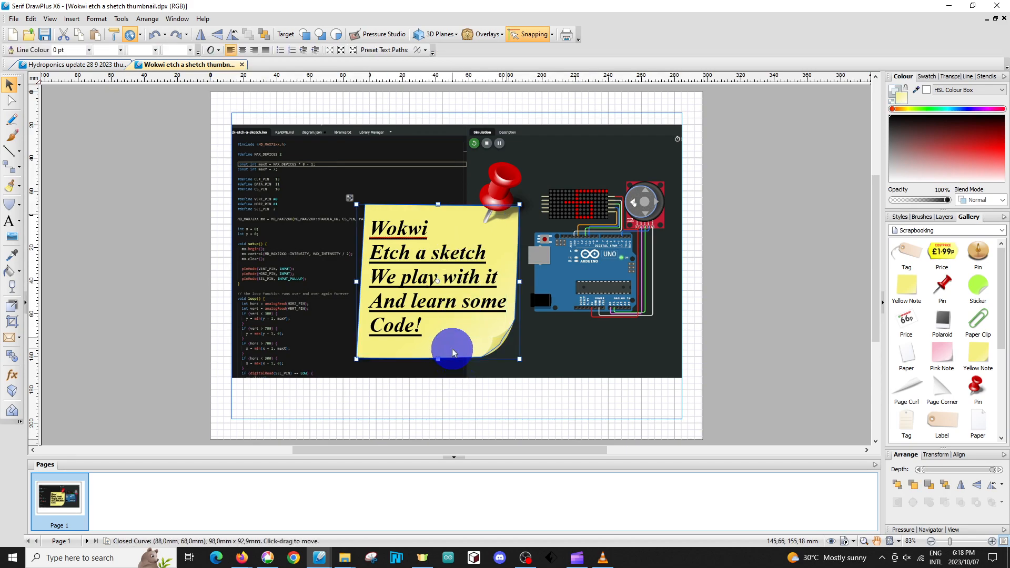
pyautogui.click(505, 182)
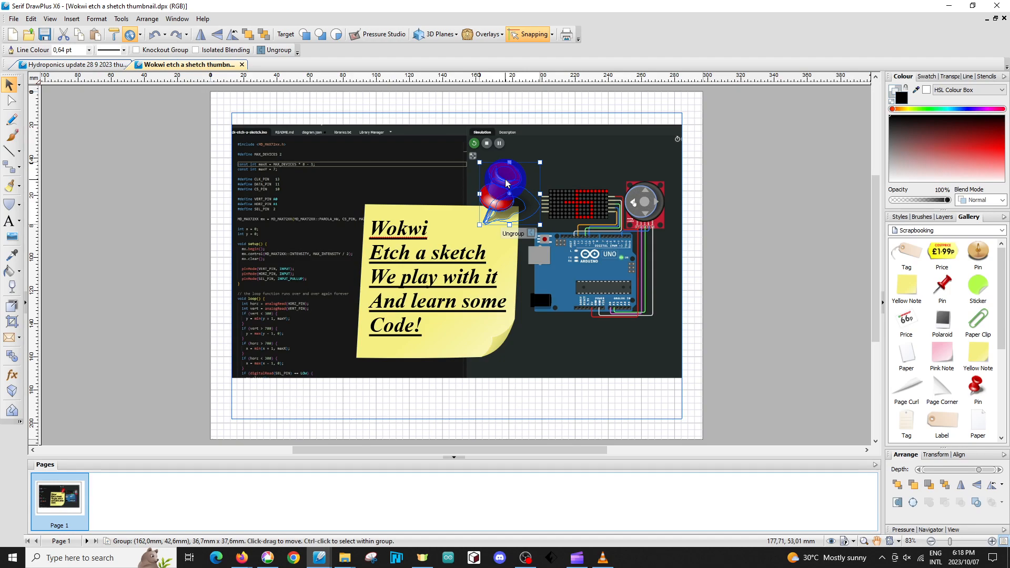
pyautogui.click(438, 260)
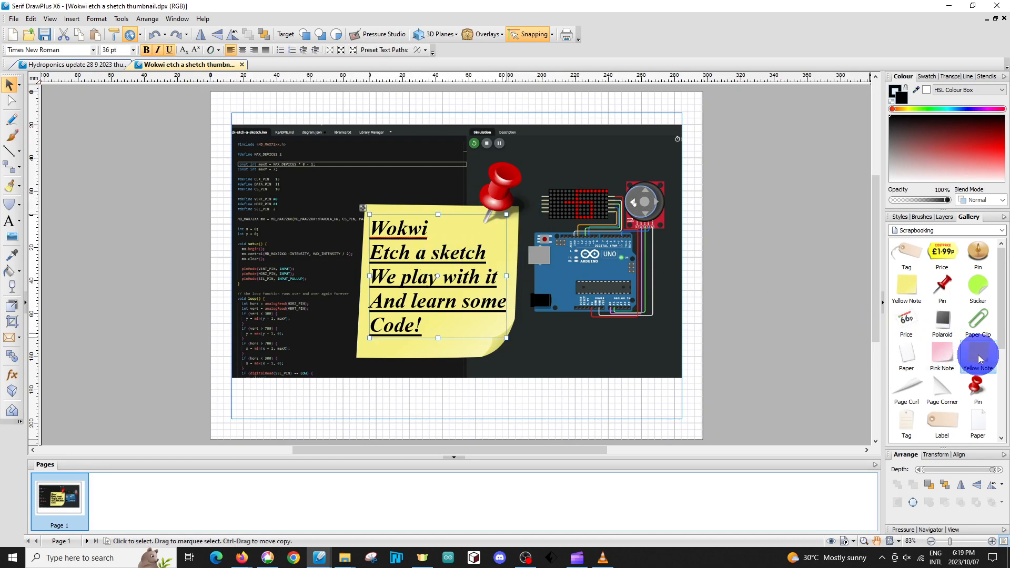
# Step: Place a second yellow note beside the first, ungroup it to delete its two shadow shapes, and put a red pin on its upper edge
pyautogui.moveTo(980, 359); pyautogui.dragTo(518, 219)
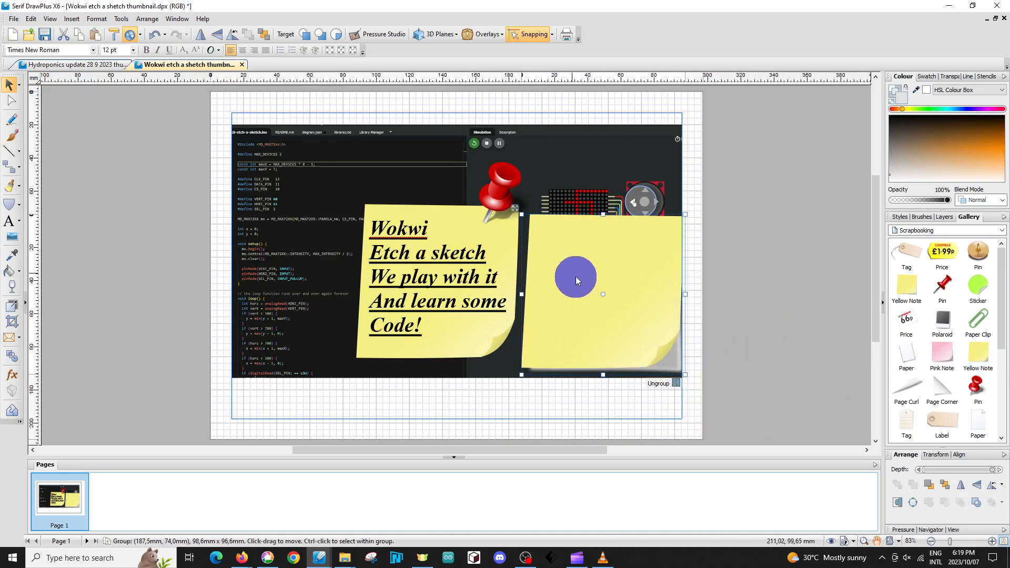
pyautogui.click(677, 384)
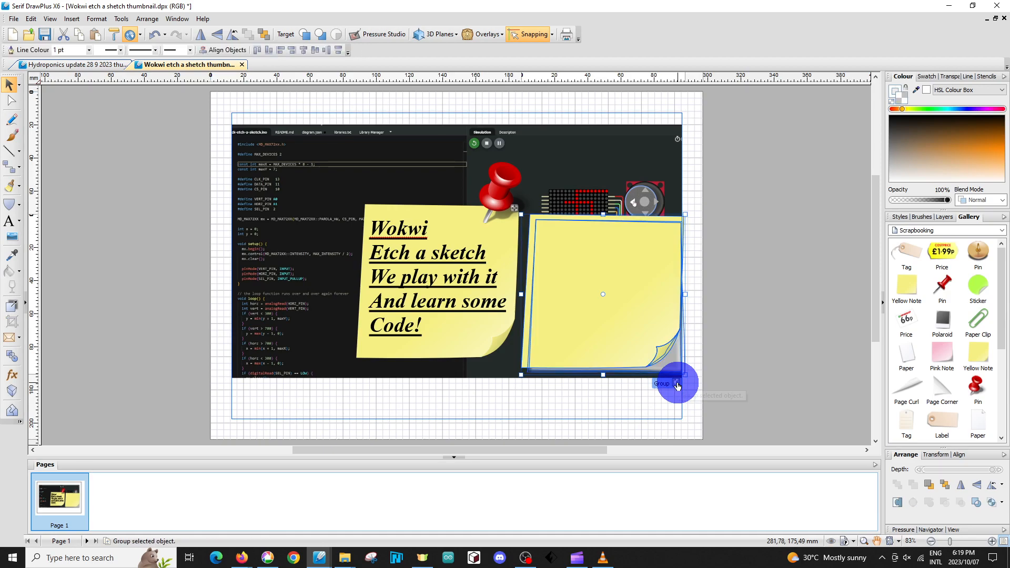
pyautogui.click(678, 365)
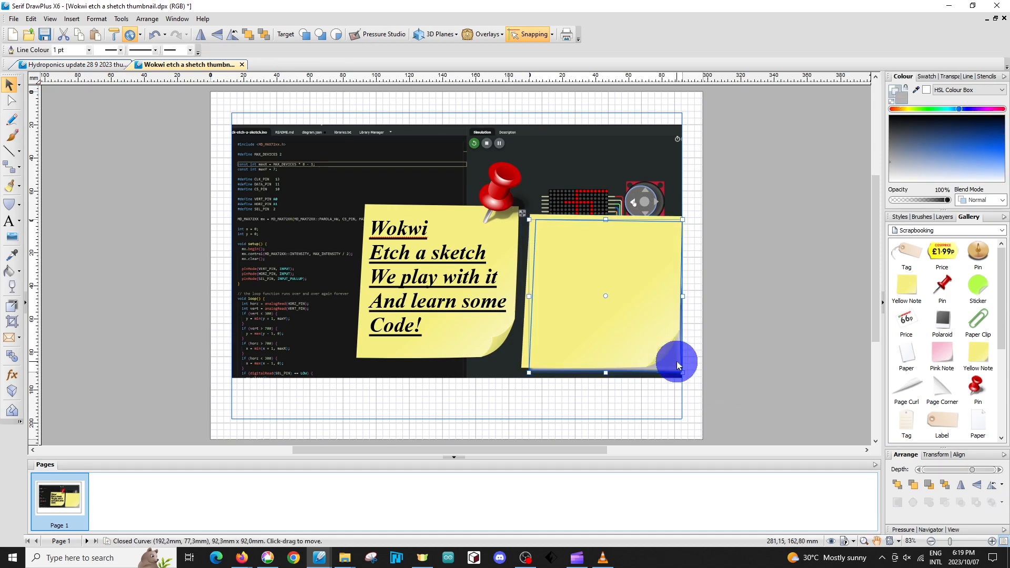
pyautogui.press('Delete')
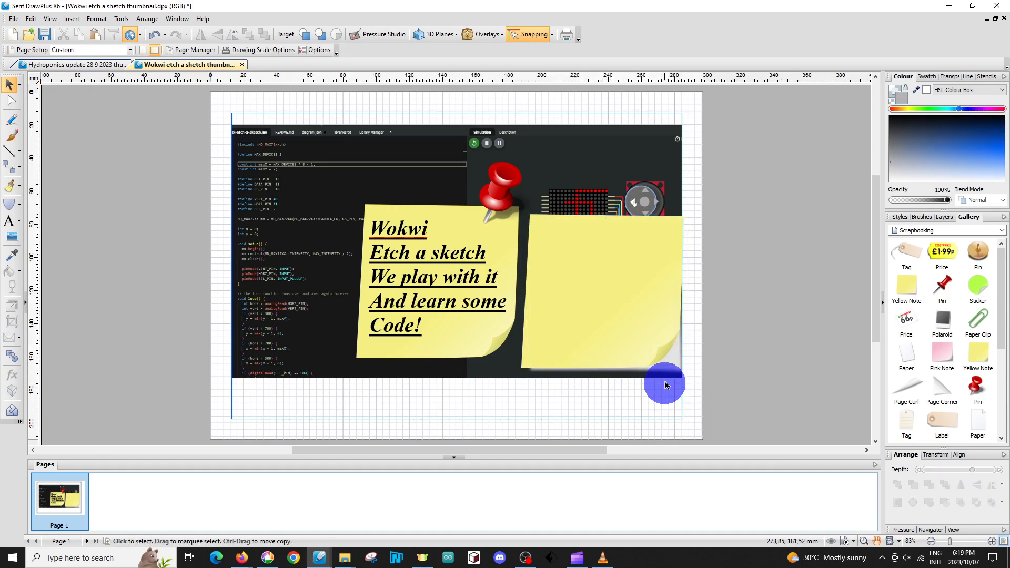
pyautogui.click(668, 364)
pyautogui.press('Delete')
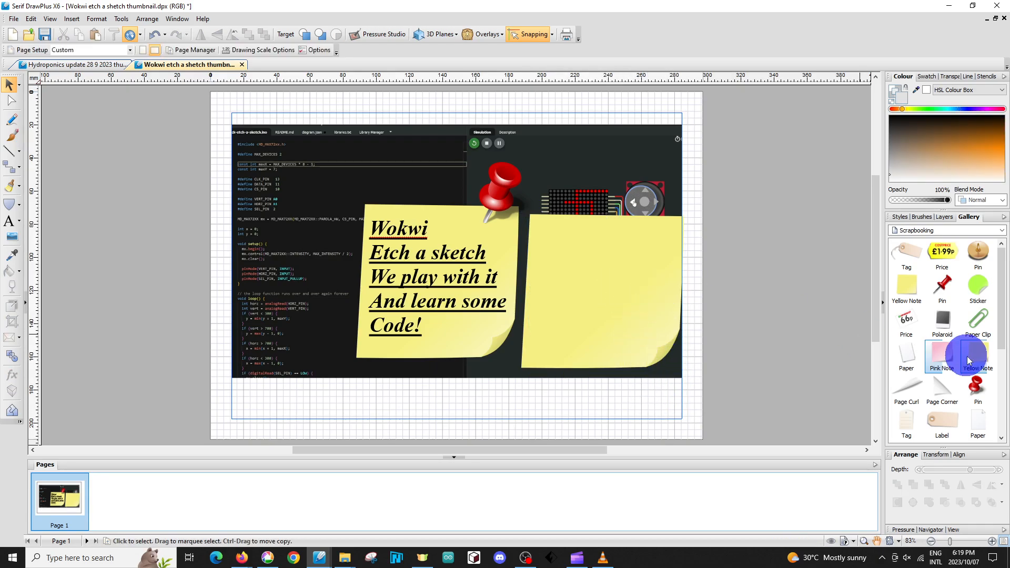
pyautogui.moveTo(982, 378); pyautogui.dragTo(611, 217)
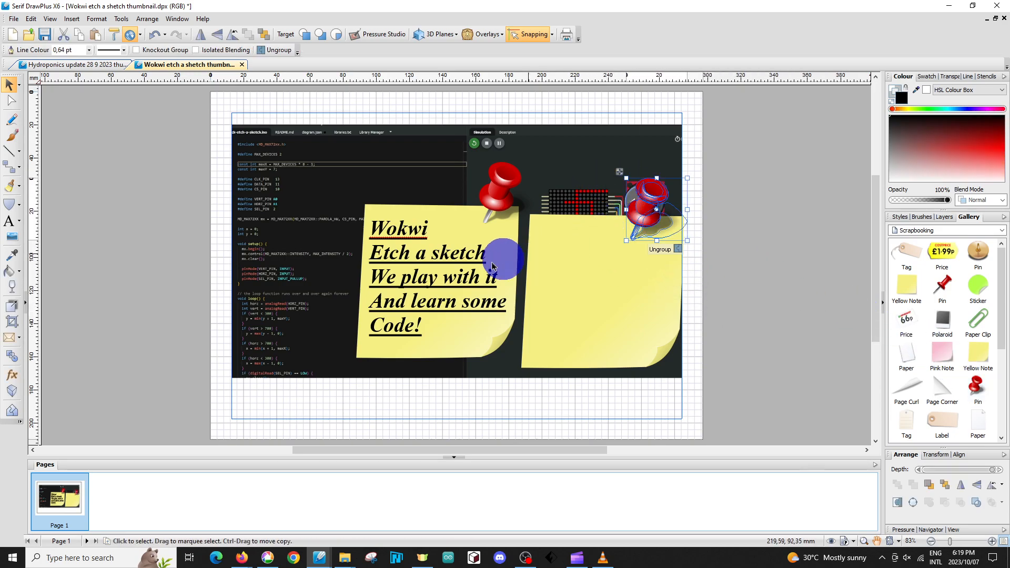
# Step: Start a text object on the second note in 36 pt bold, italic and underlined lettering
pyautogui.click(9, 225)
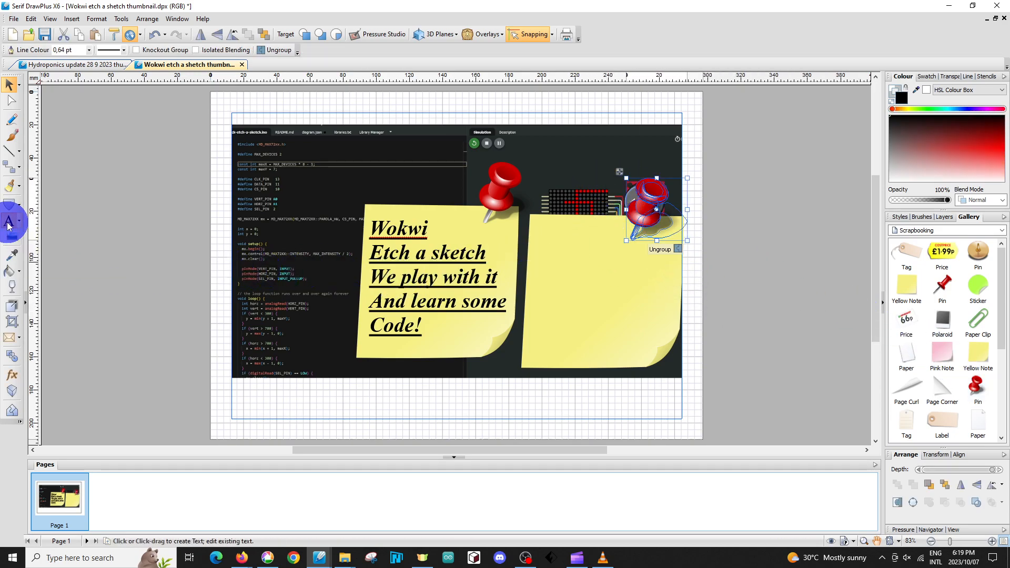
pyautogui.click(543, 244)
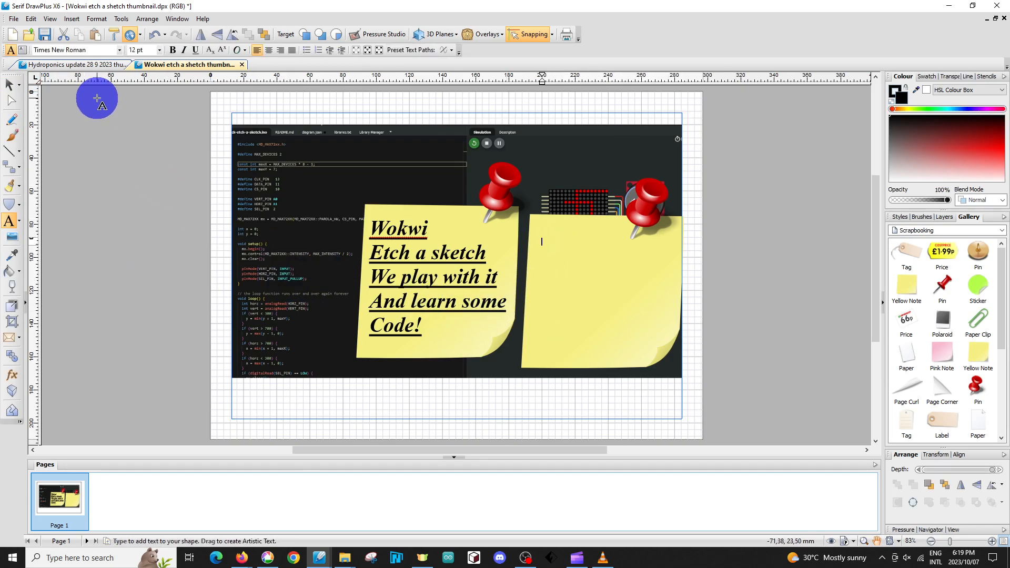
pyautogui.click(159, 50)
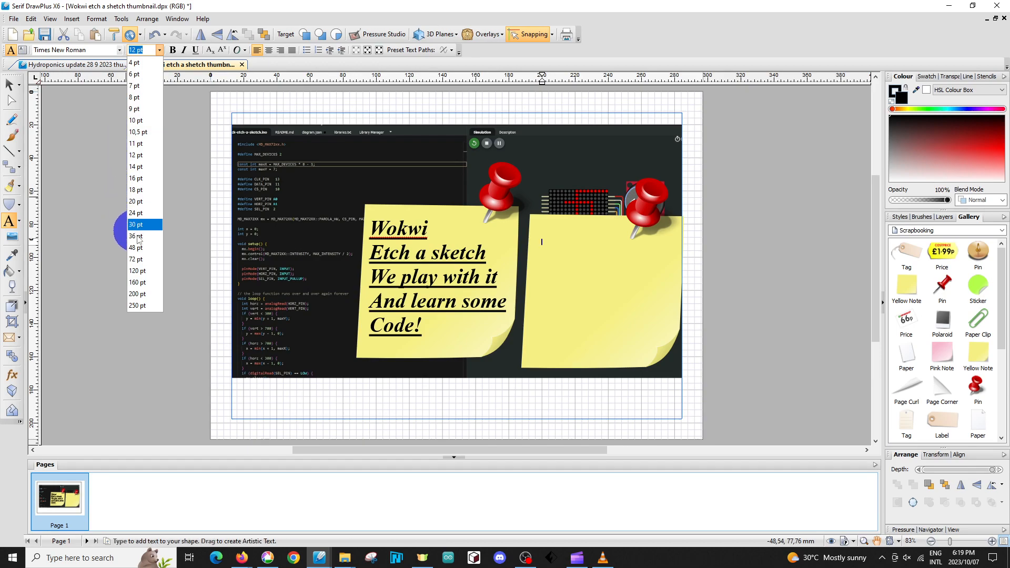
pyautogui.click(136, 236)
pyautogui.click(174, 50)
pyautogui.click(184, 50)
pyautogui.click(196, 50)
# Step: Write the sample lines "Knjh'lkj'p;", "Jkl" and "“LK;uiyh;oýh" on the second note, trimming the last line to fit its width
pyautogui.write("Knjh'lkj'p;")
pyautogui.press('Return')
pyautogui.write('jkl')
pyautogui.press('Return')
pyautogui.write('"LK')
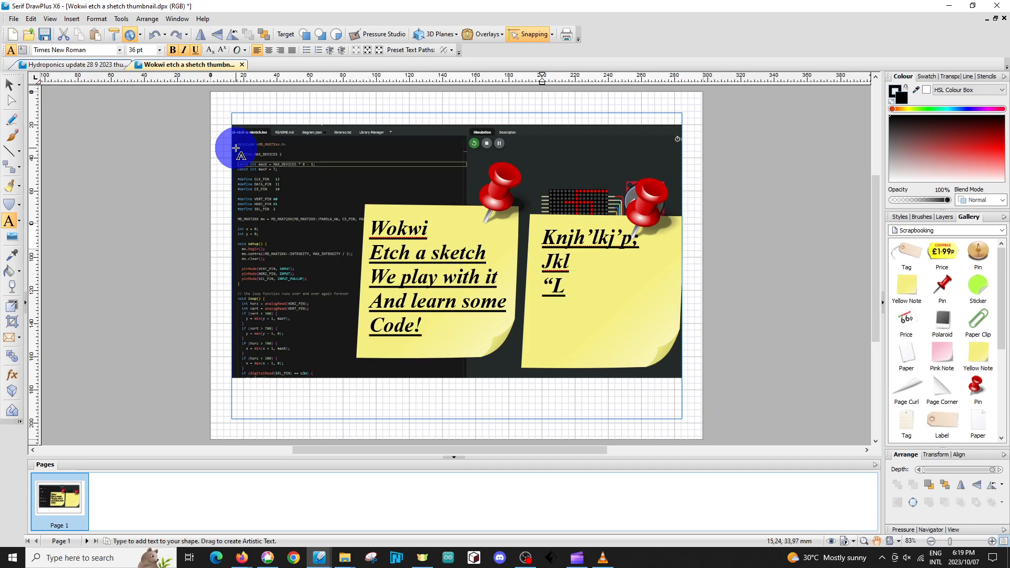
pyautogui.write(";uiyh;oýh'hj'hi")
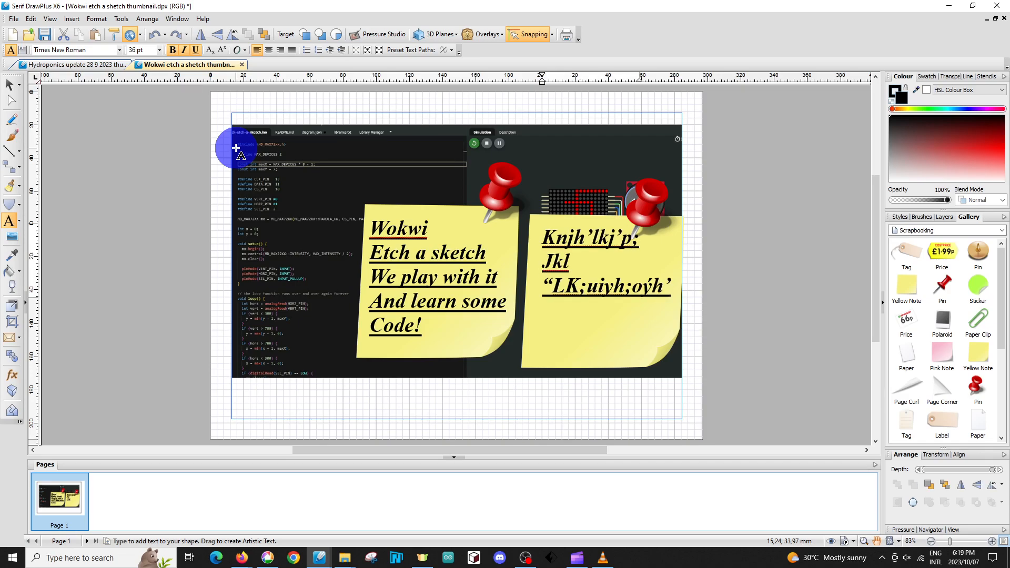
pyautogui.press('Escape')
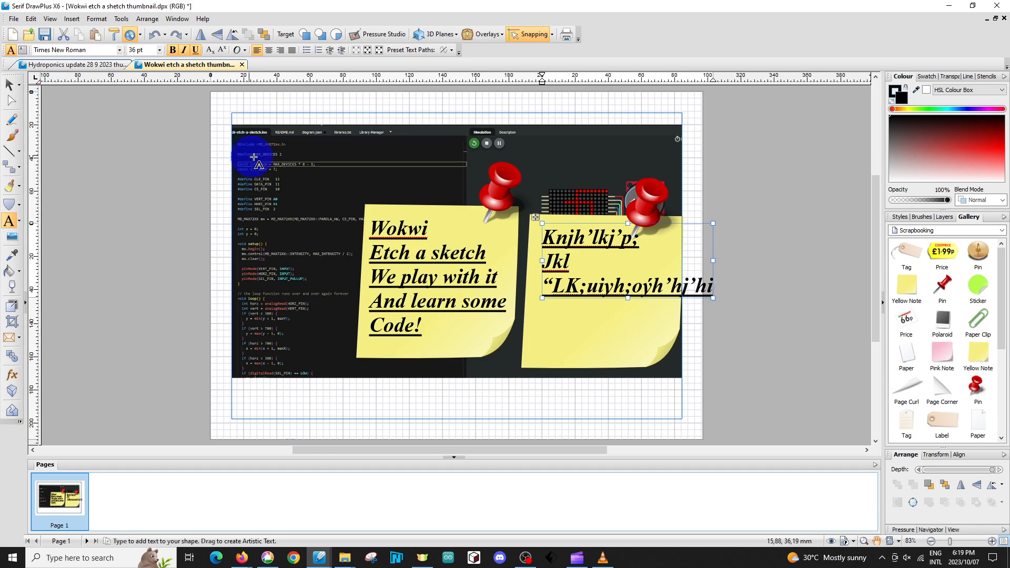
pyautogui.press('Escape')
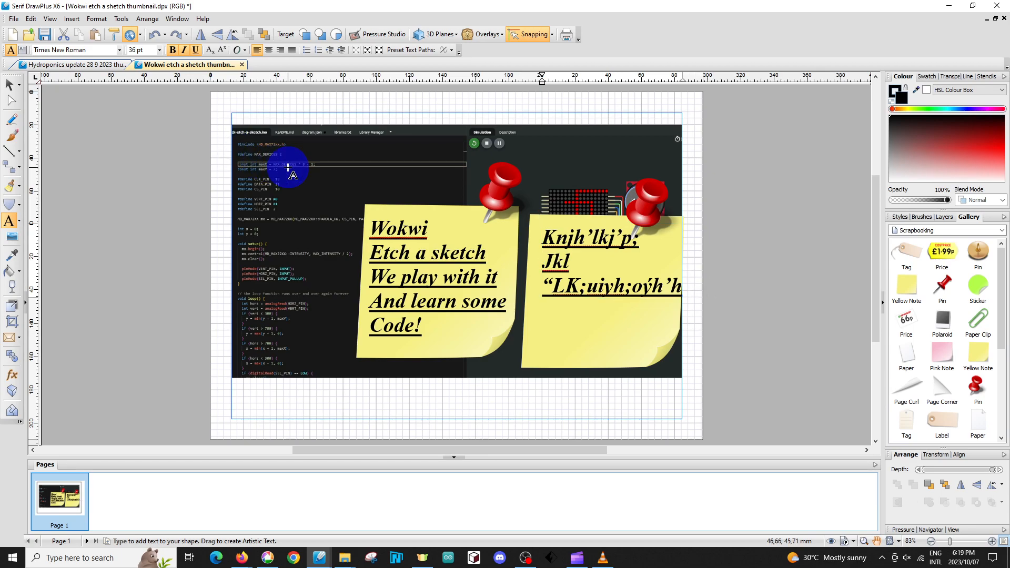
pyautogui.press('Escape')
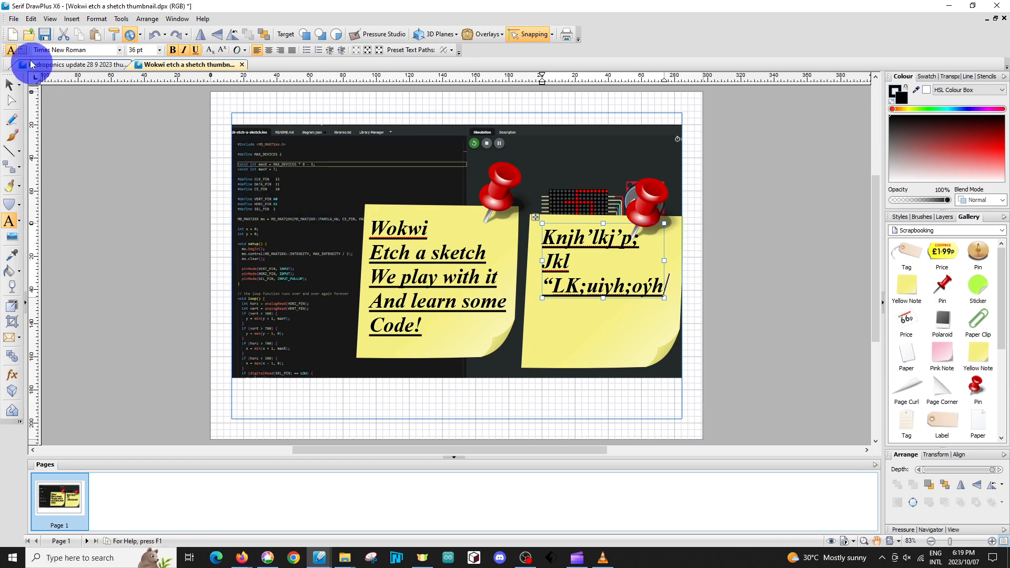
# Step: Select the background screenshot and set up a JPEG picture export of its selected area, including the overlapping notes and pins
pyautogui.click(14, 19)
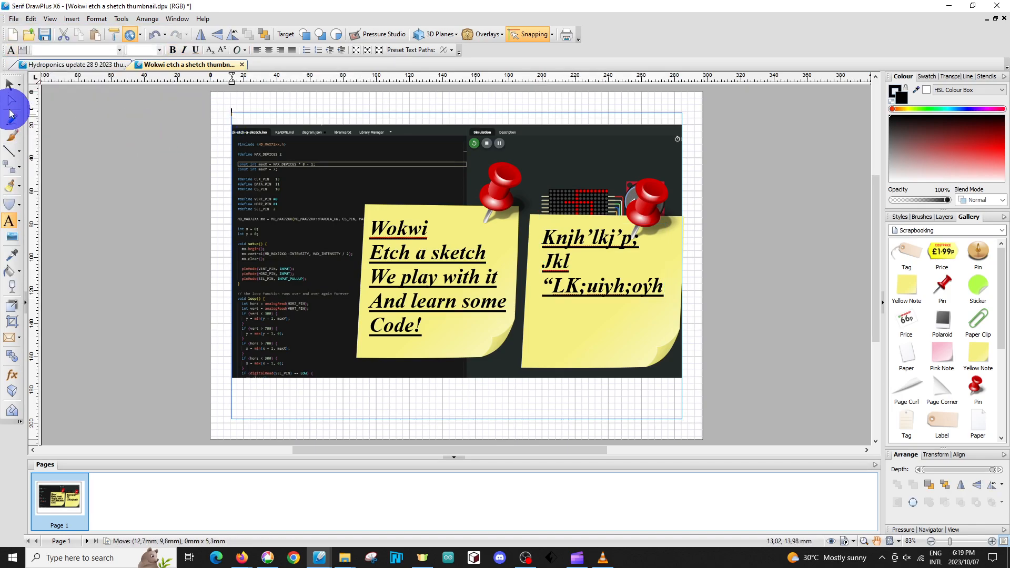
pyautogui.click(9, 85)
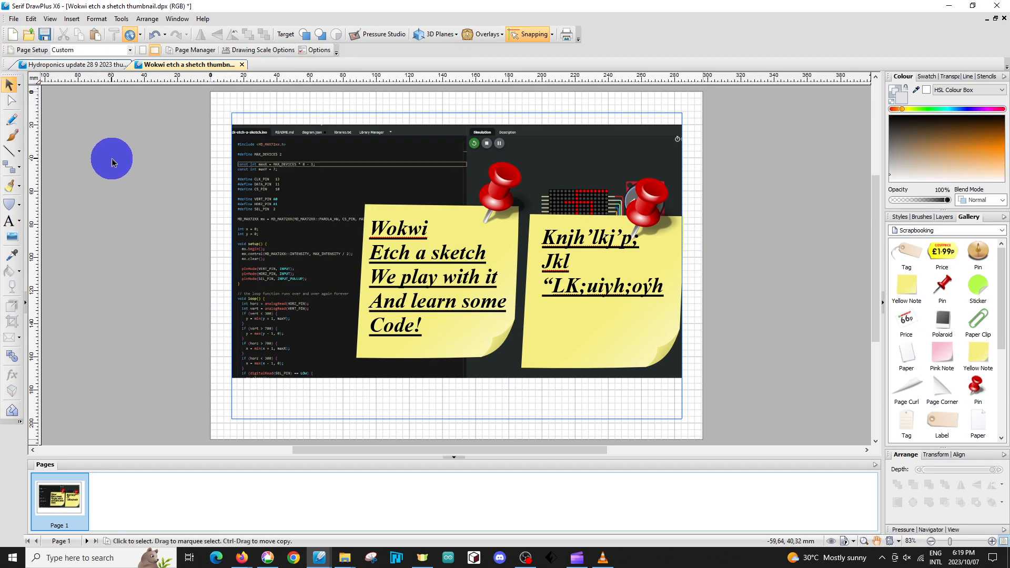
pyautogui.click(304, 197)
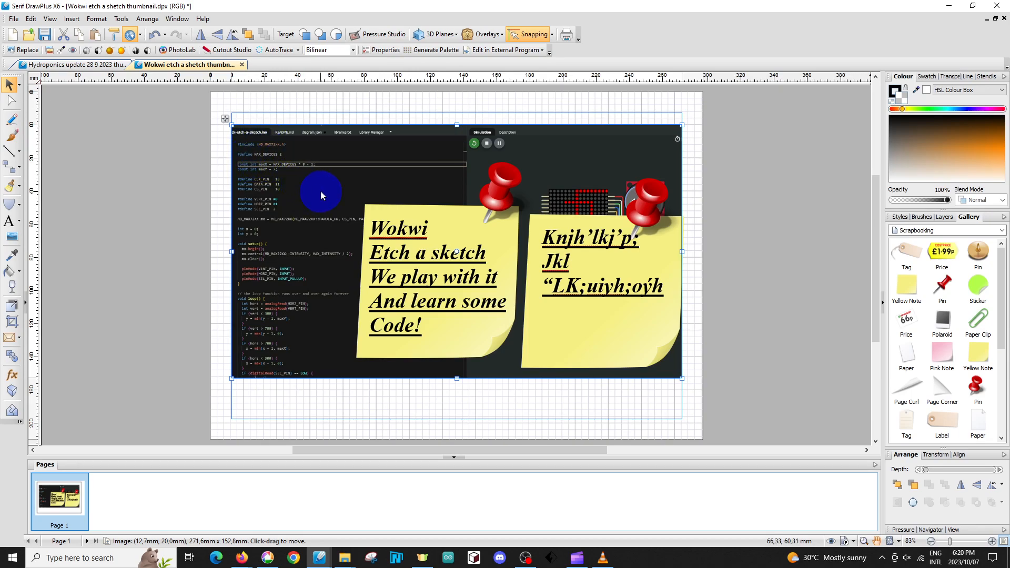
pyautogui.hotkey('ctrl', 'e')
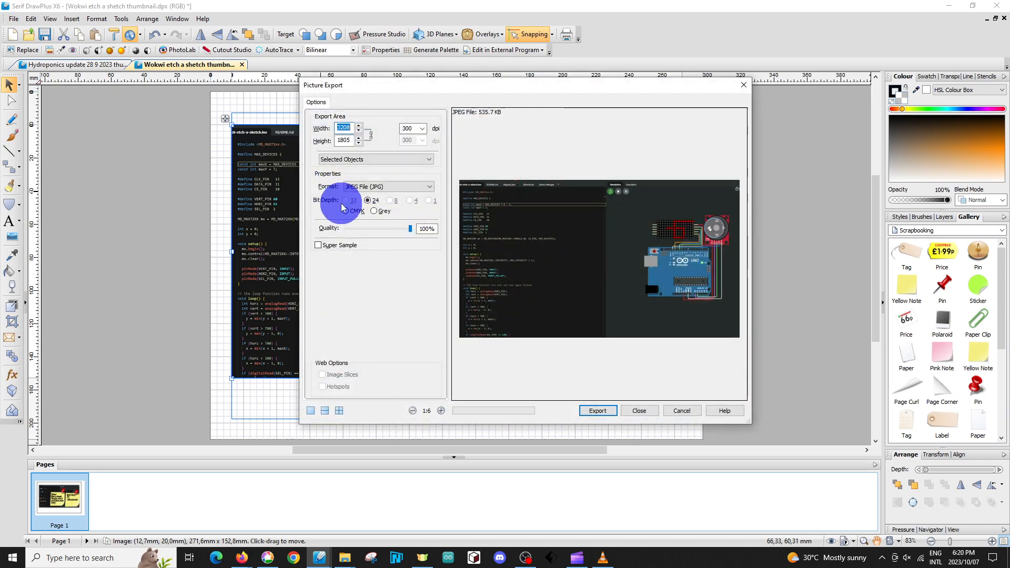
pyautogui.click(371, 159)
pyautogui.click(371, 176)
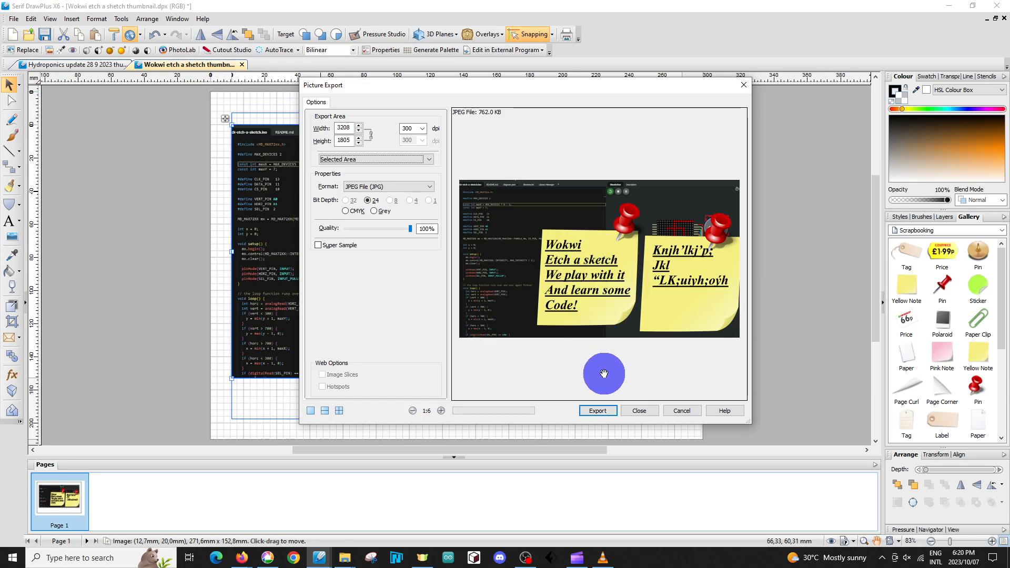
# Step: Export the thumbnail to the Pictures folder as "Wokwi etch a shetch thumbnail v1.jpg"
pyautogui.click(610, 411)
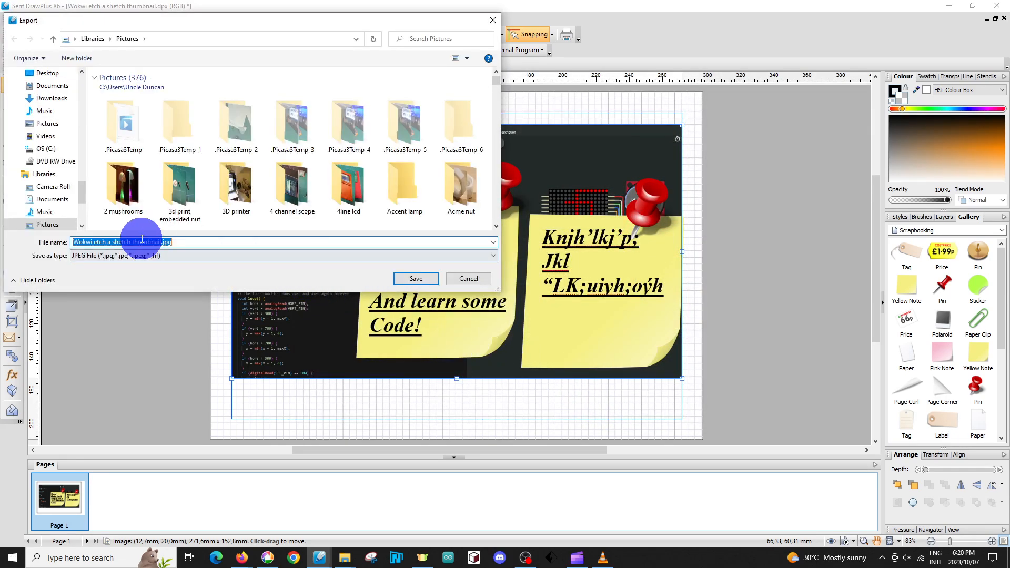
pyautogui.click(161, 243)
pyautogui.write('v1')
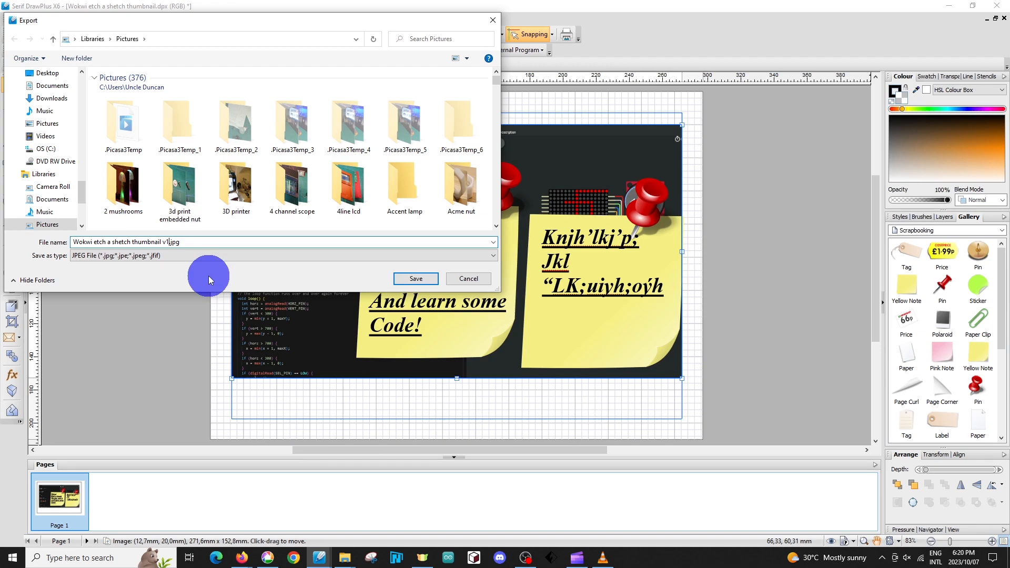
pyautogui.press('Return')
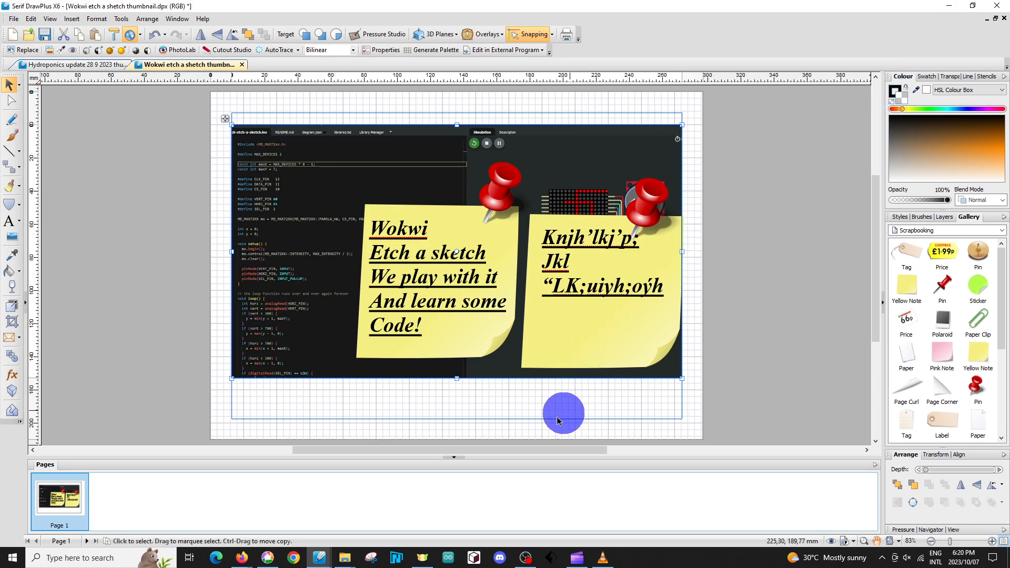
# Step: Switch to Picasa, search the library for "wokwi" and open the exported thumbnail with two notes from the Pictures folder
pyautogui.click(267, 559)
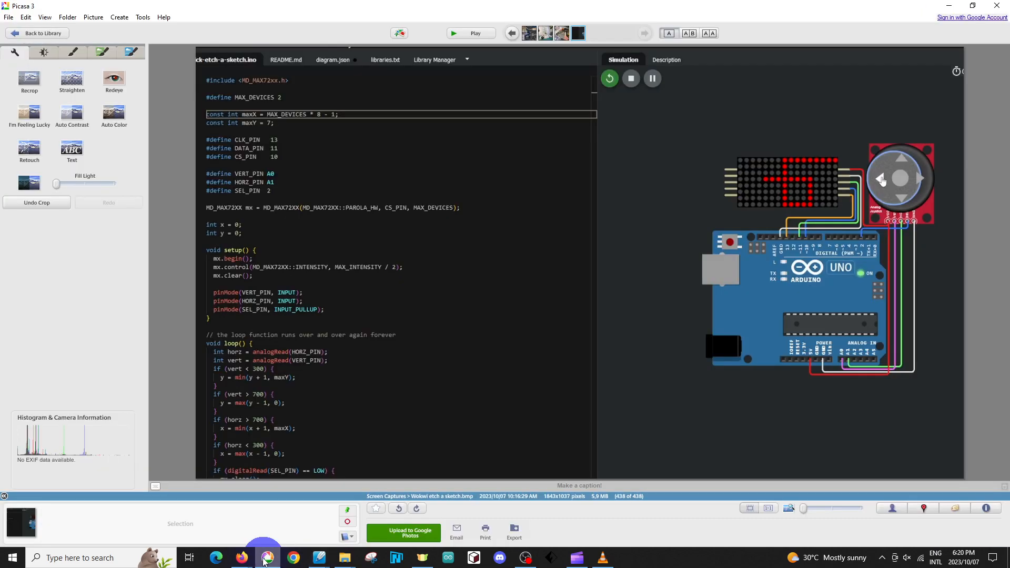
pyautogui.doubleClick(203, 408)
pyautogui.write('w')
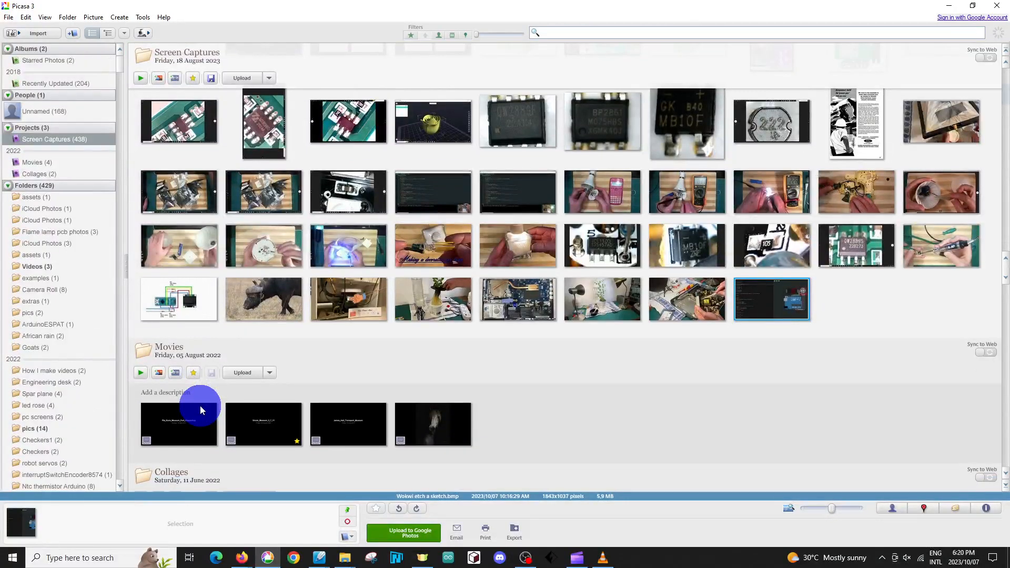
pyautogui.write('okwi')
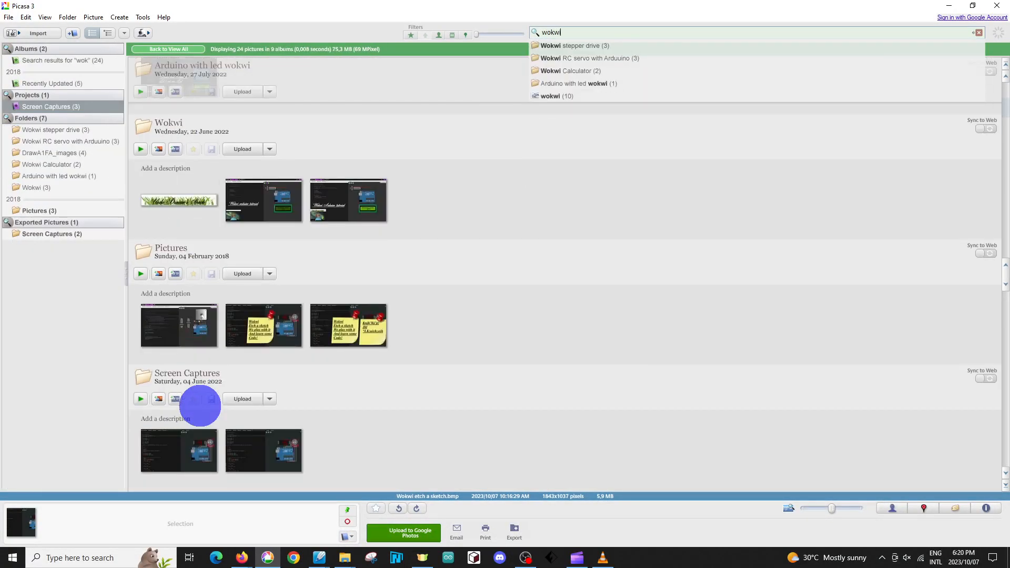
pyautogui.doubleClick(368, 332)
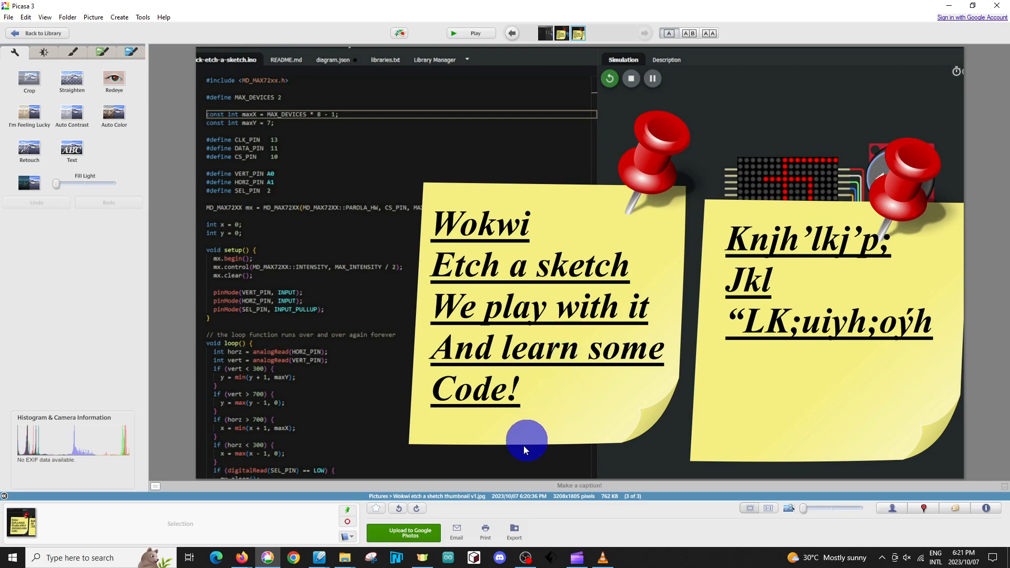
# Step: Switch to OBS Studio, maximize its window and select the Left screen source
pyautogui.moveTo(527, 558)
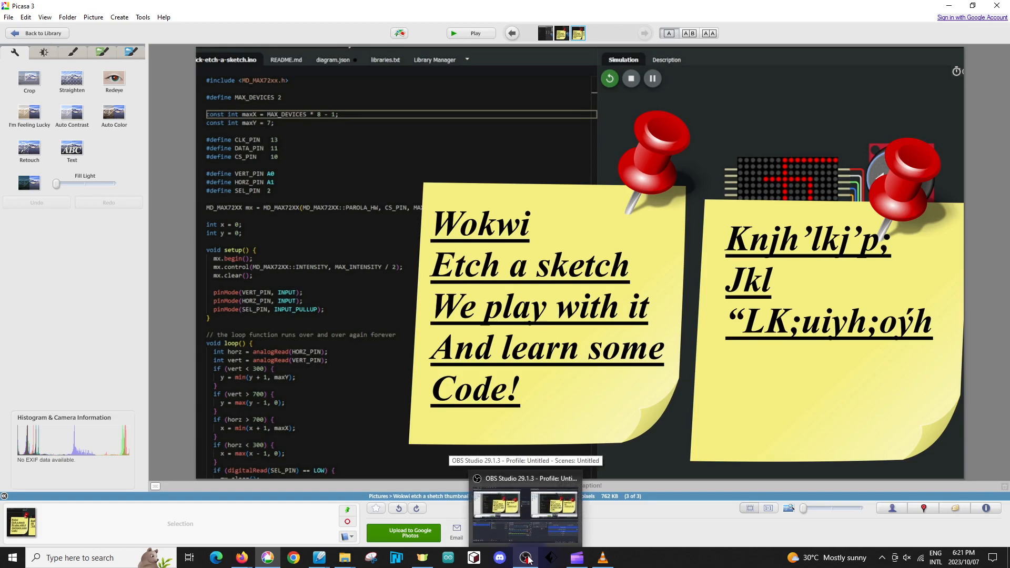
pyautogui.click(528, 560)
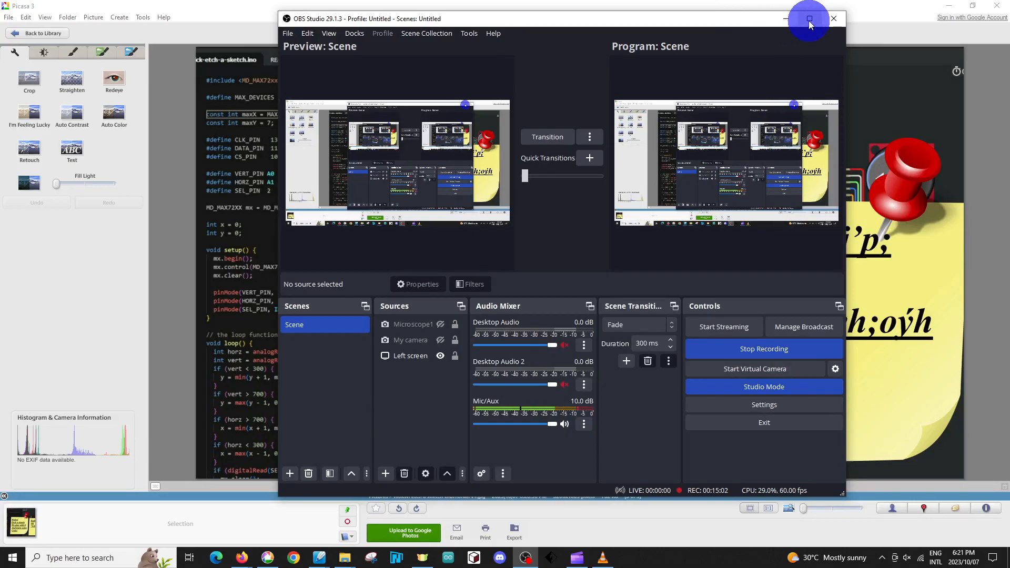
pyautogui.click(808, 16)
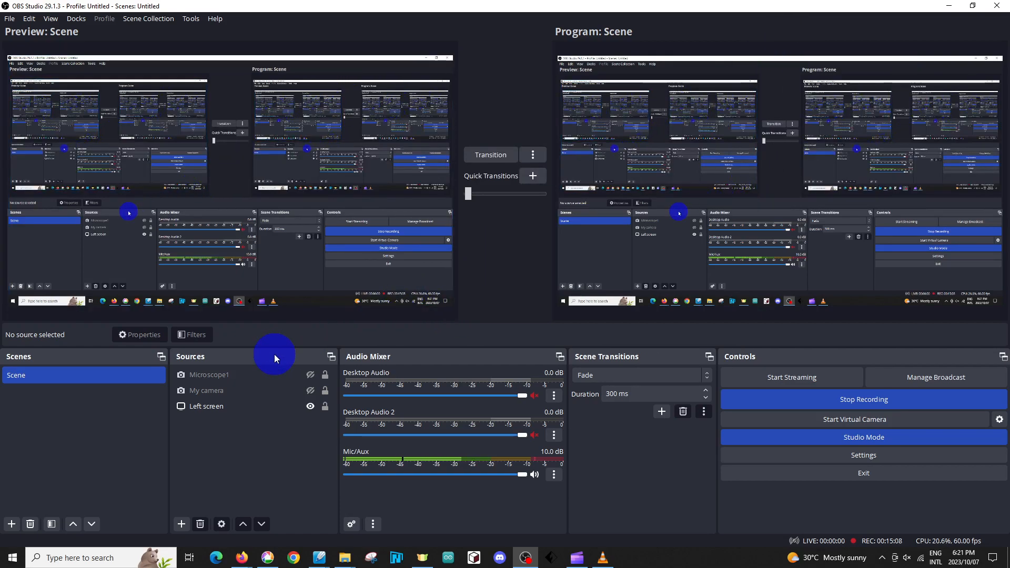
pyautogui.click(244, 409)
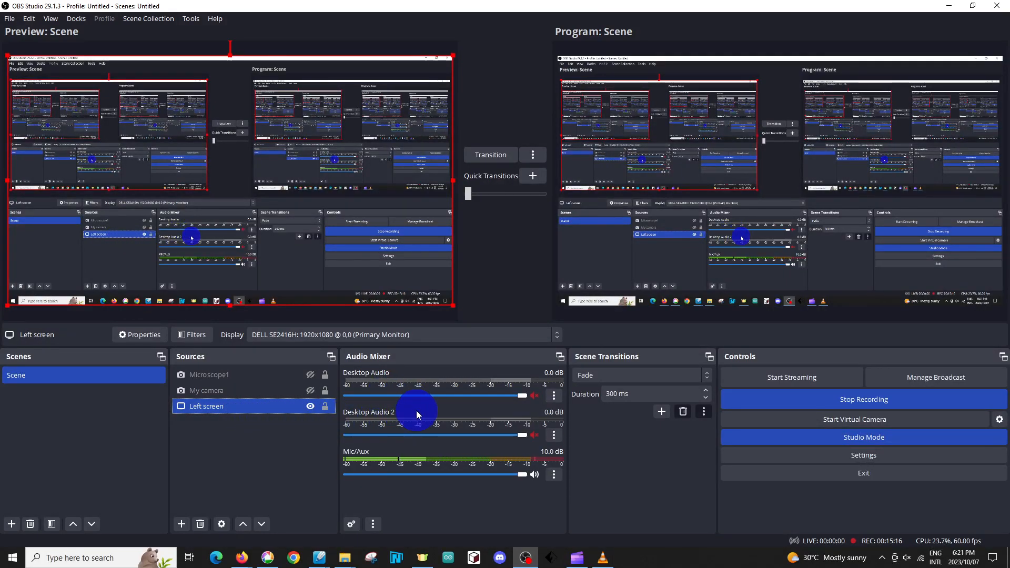
# Step: Show the My camera source in the scene preview, hide it again and select only the Left screen source
pyautogui.keyDown('ctrl'); pyautogui.click(295, 394); pyautogui.keyUp('ctrl')
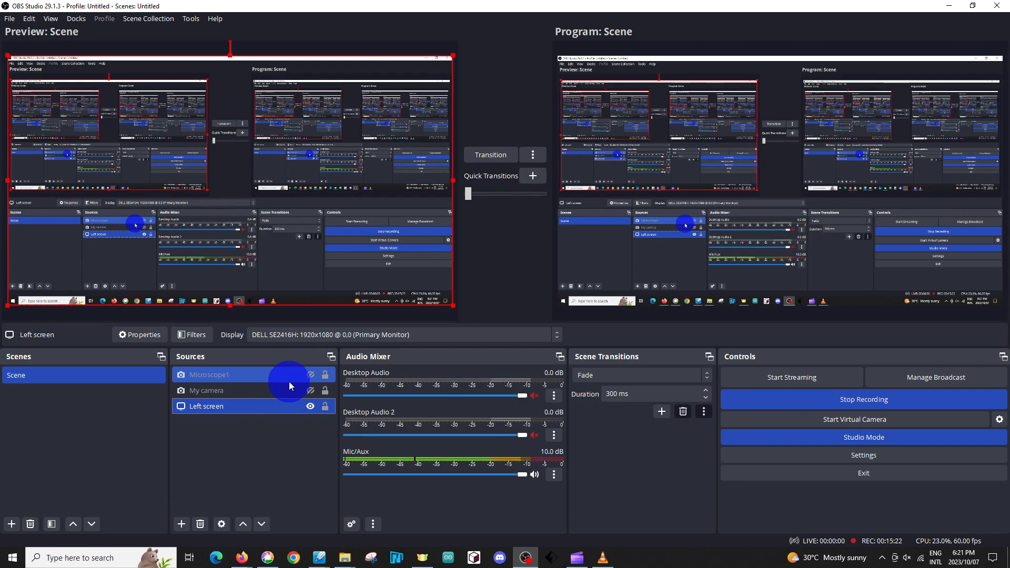
pyautogui.keyDown('ctrl'); pyautogui.click(303, 389); pyautogui.keyUp('ctrl')
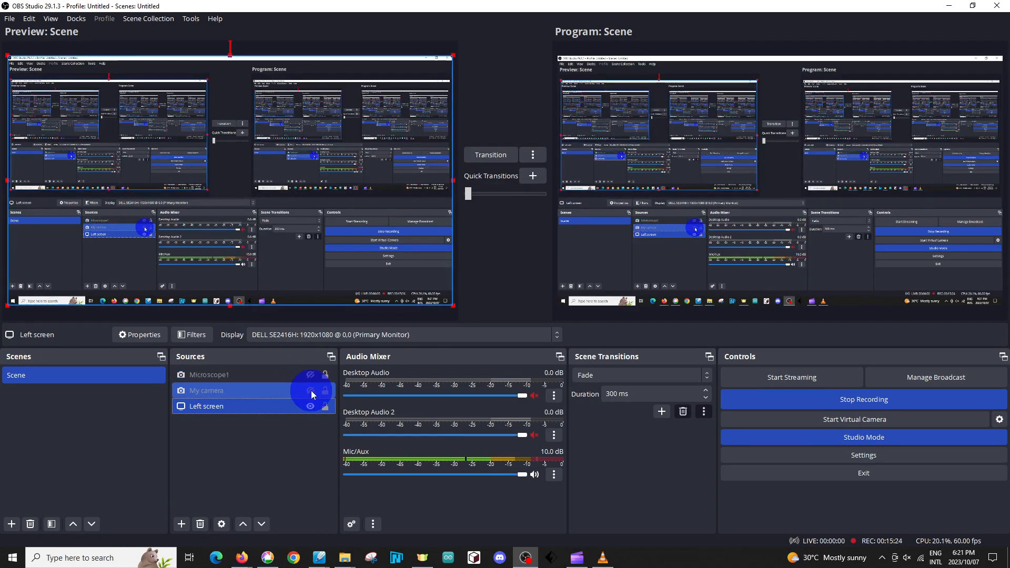
pyautogui.click(311, 391)
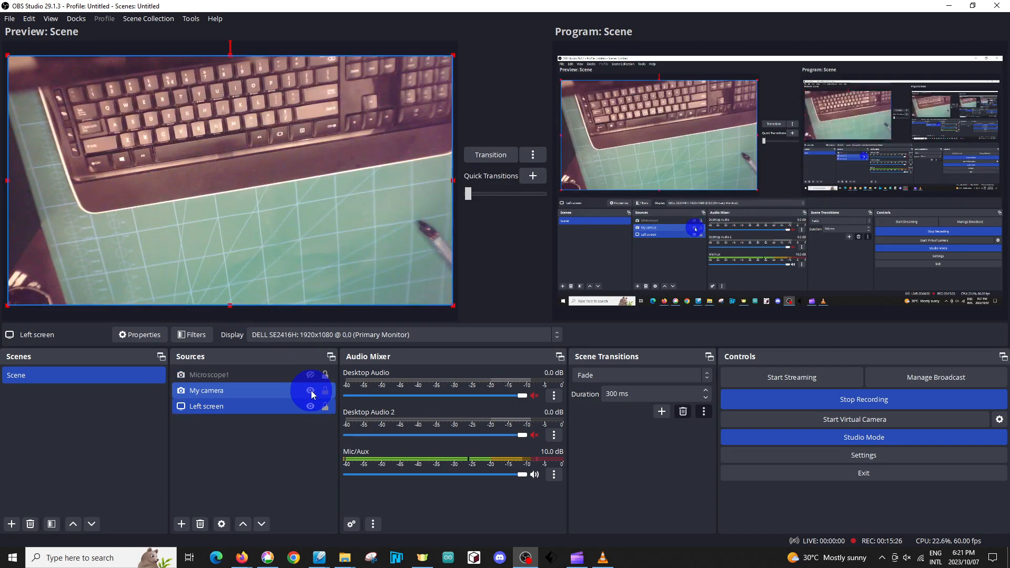
pyautogui.click(311, 390)
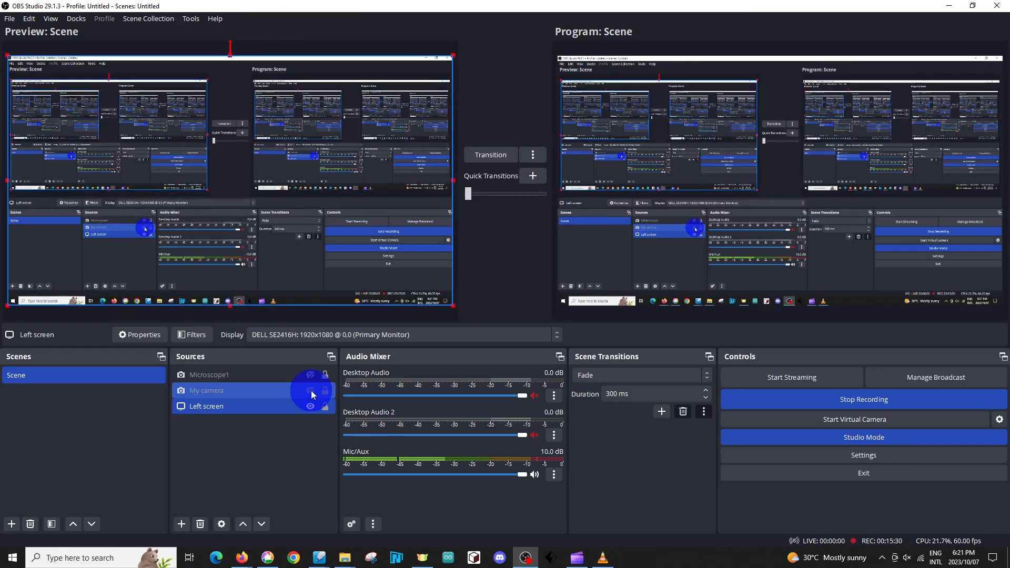
pyautogui.click(330, 403)
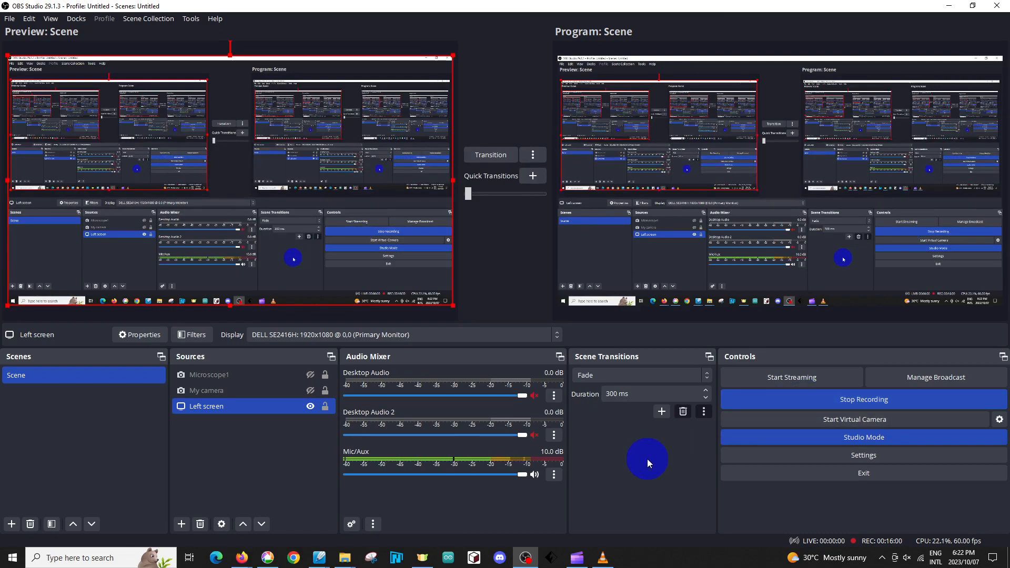
# Step: Switch to Clipchamp to view the video project's timeline and return to OBS Studio
pyautogui.click(577, 558)
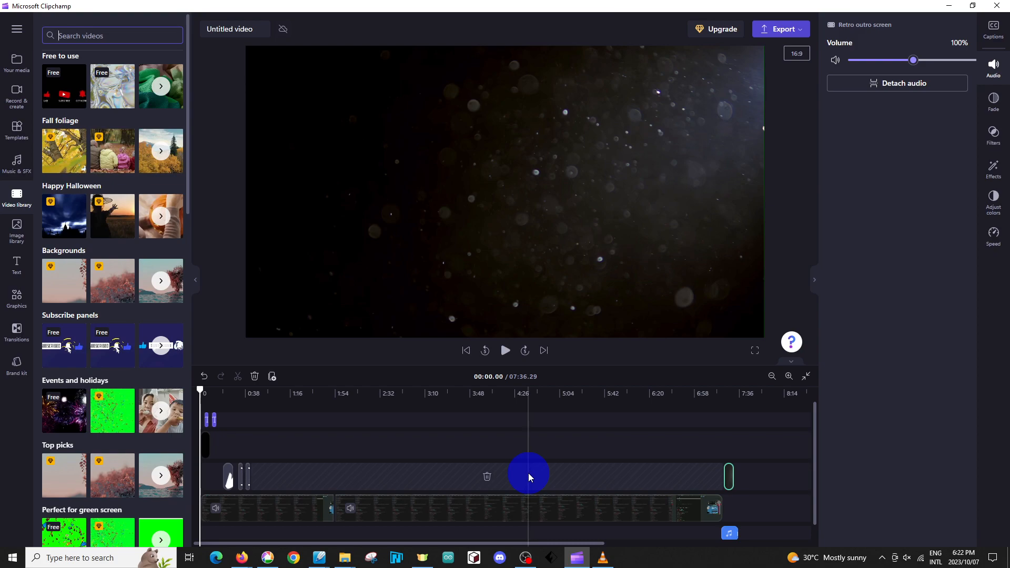
pyautogui.click(526, 559)
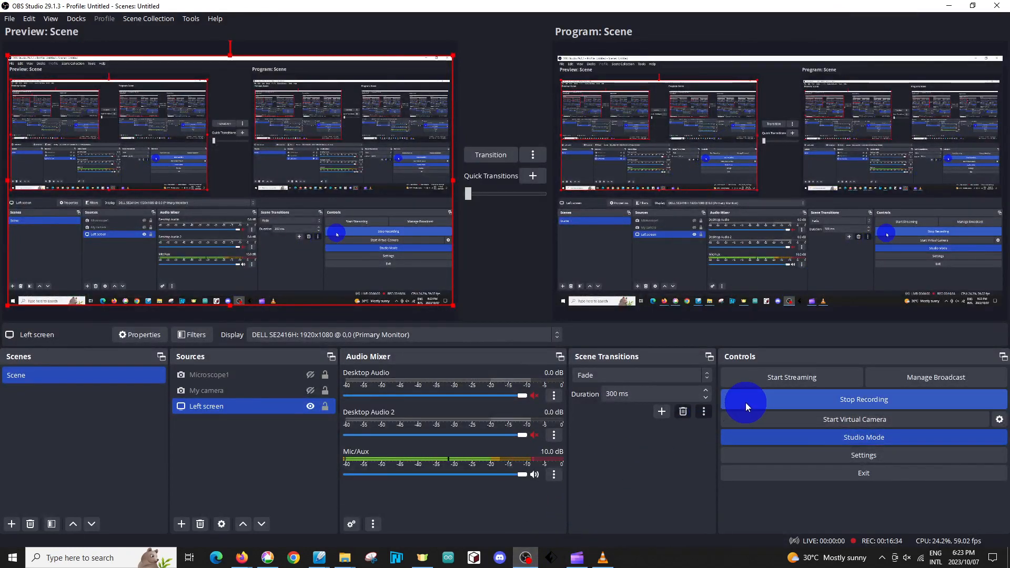